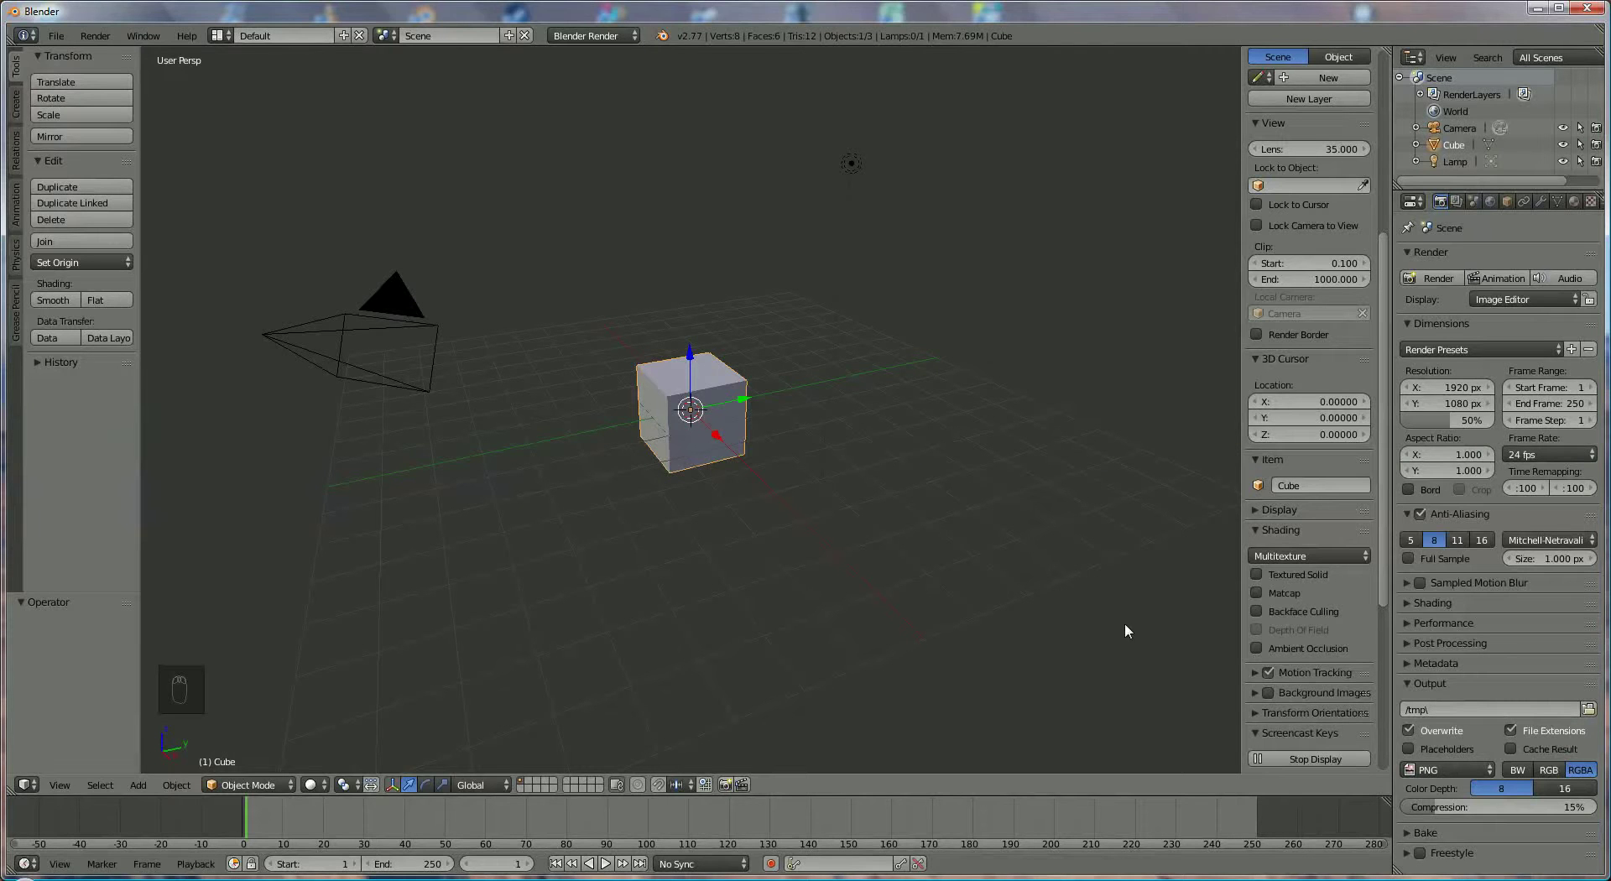
- Squash the default cube along Z to 0.178 of its height
middle_click_drag(819, 575, 826, 507)
scroll(825, 507, "up", 3)
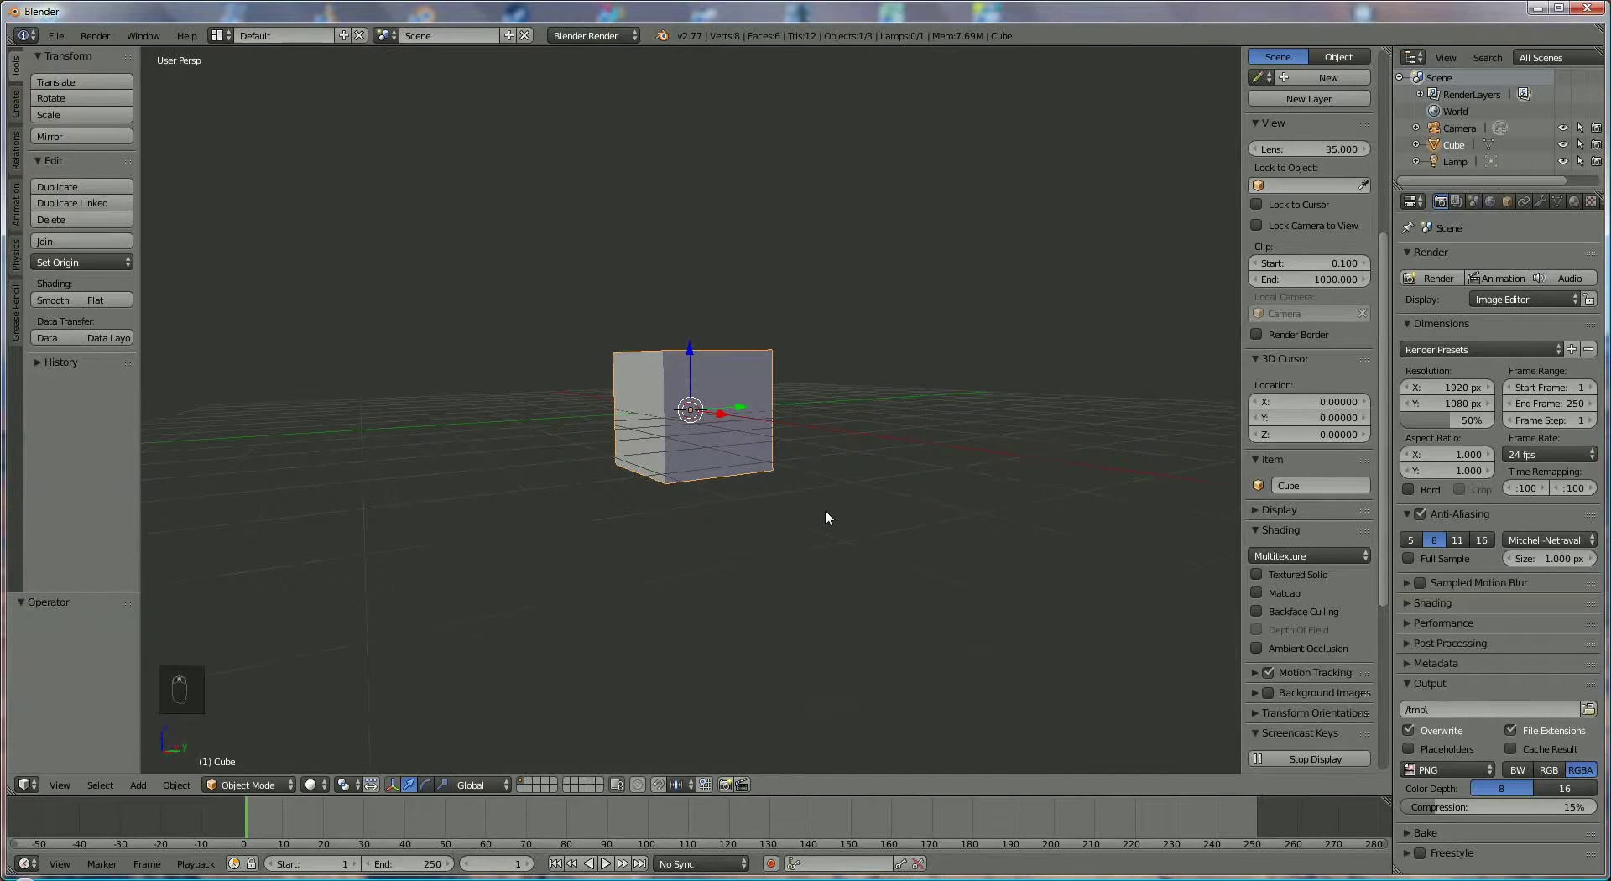
key("s")
key("z")
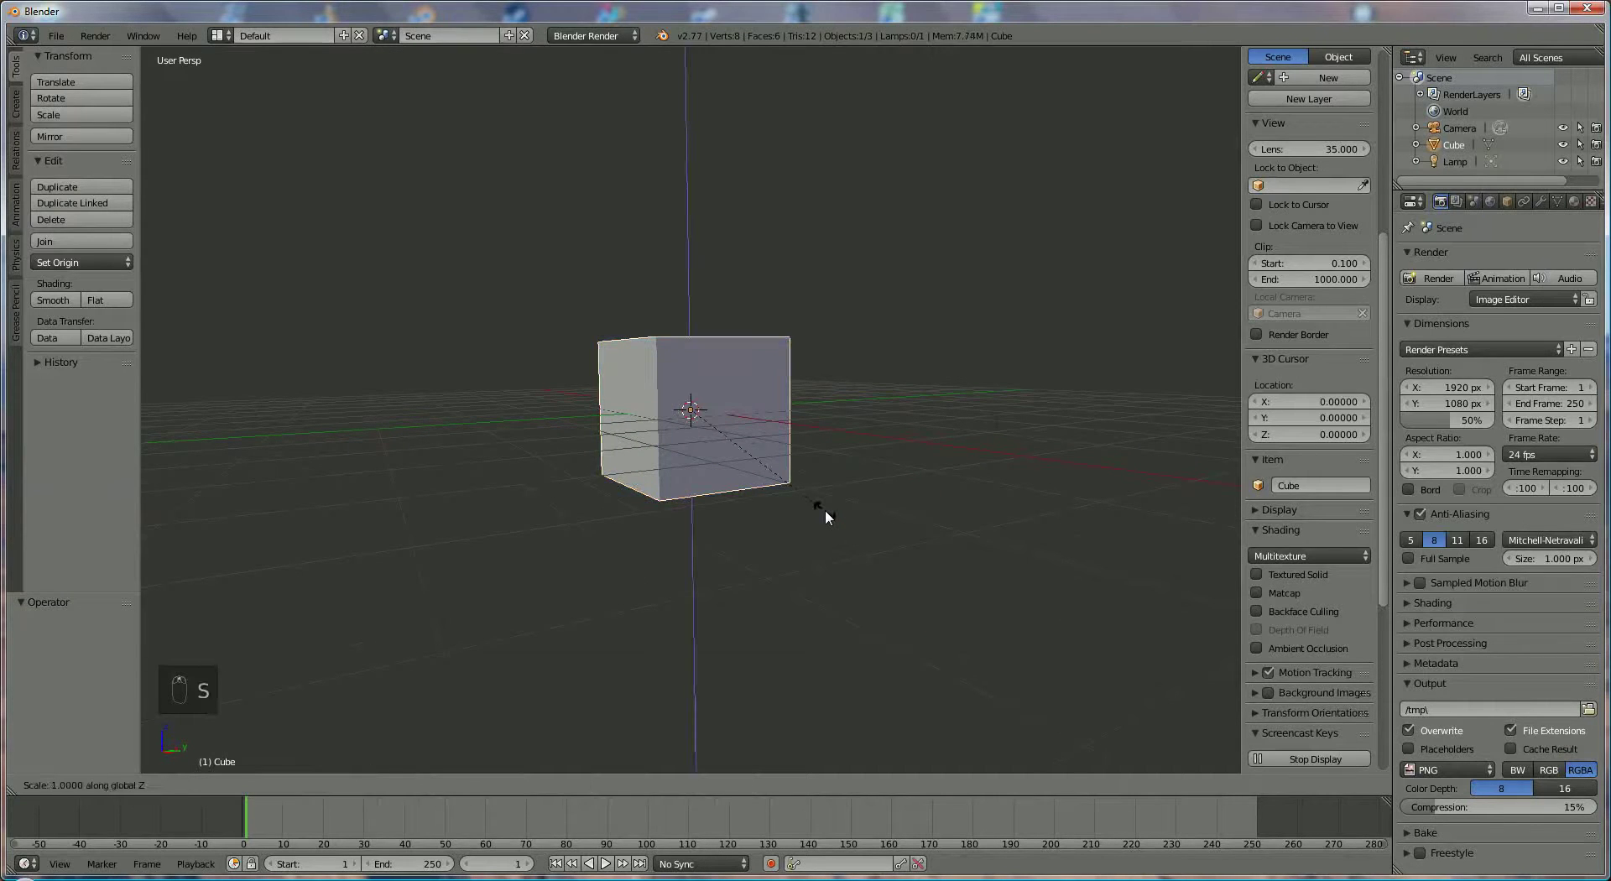
left_click(718, 419)
middle_click_drag(717, 440, 748, 514)
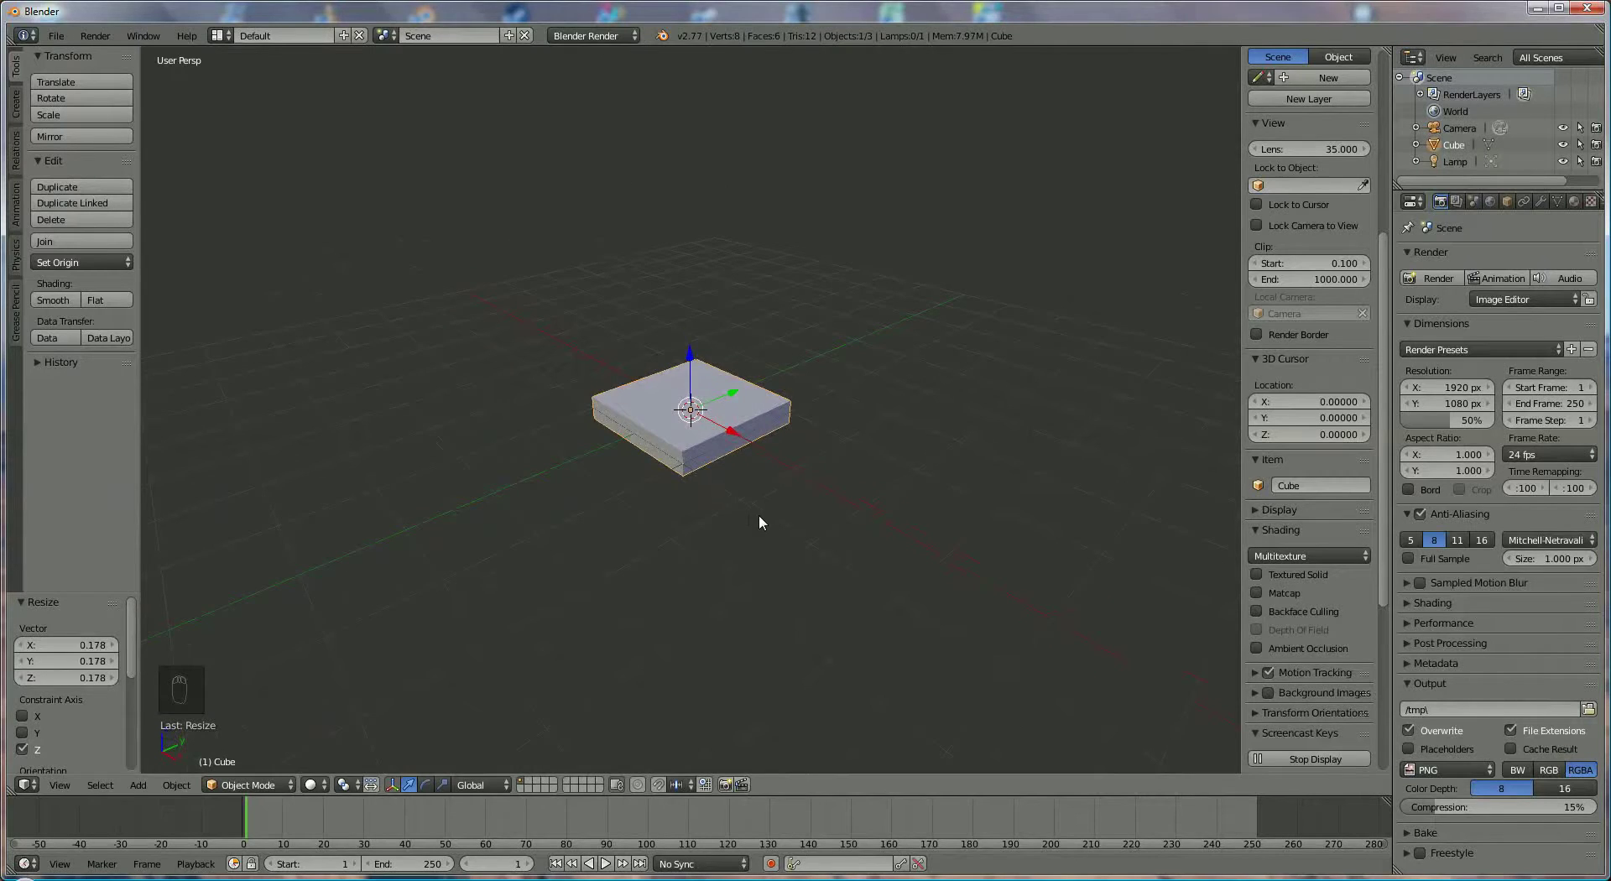
- Thin the slab further along Z with a 0.796 scale
key("s")
key("z")
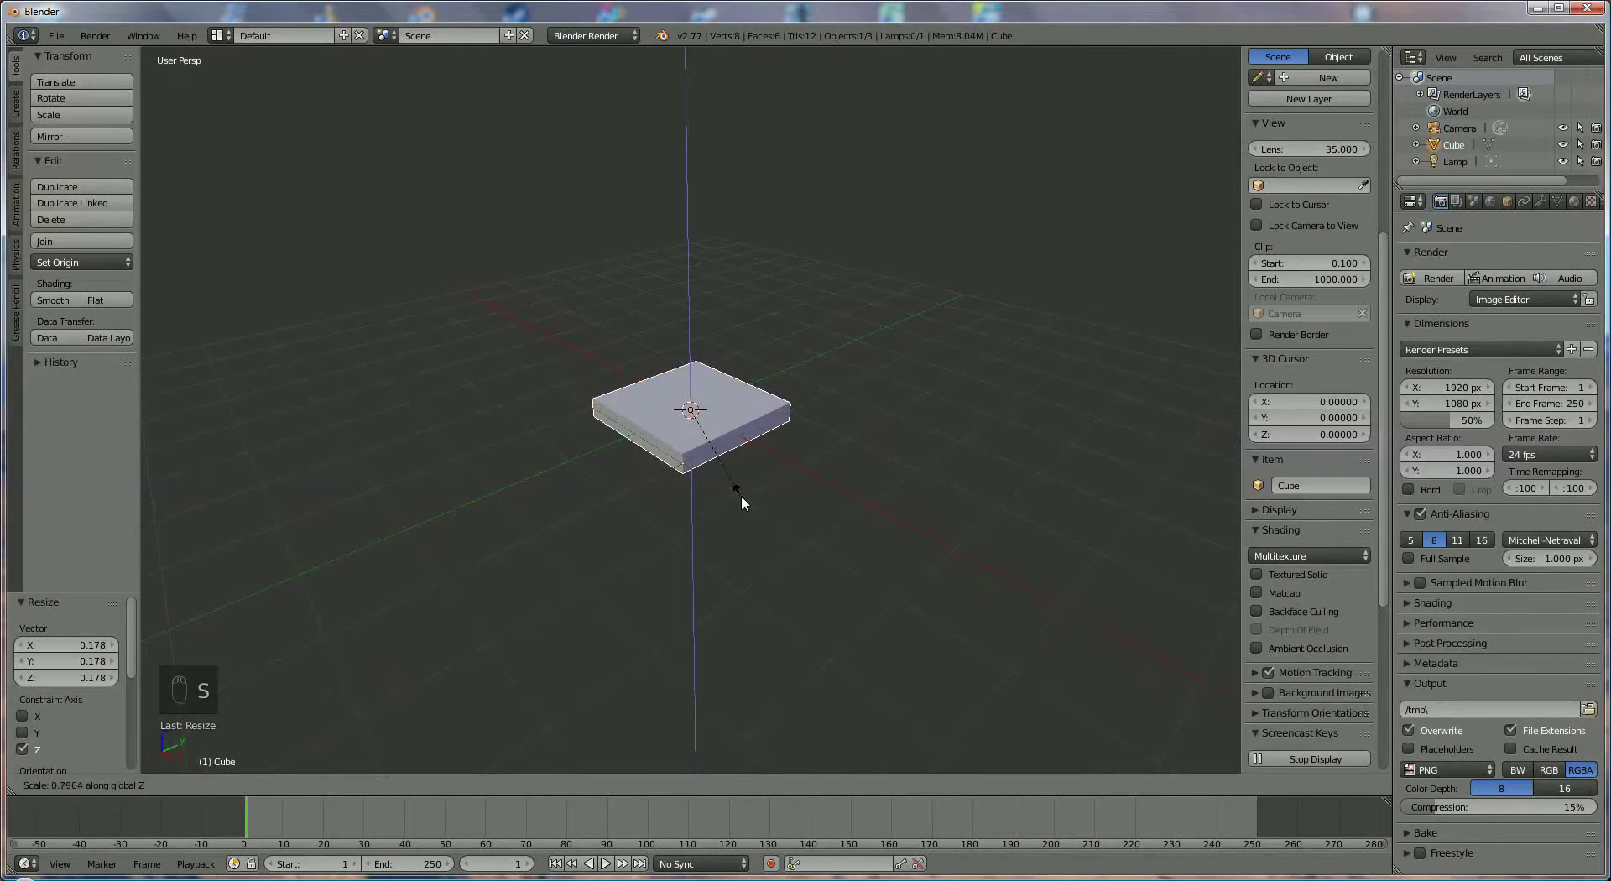
left_click(742, 498)
middle_click_drag(749, 590, 772, 637)
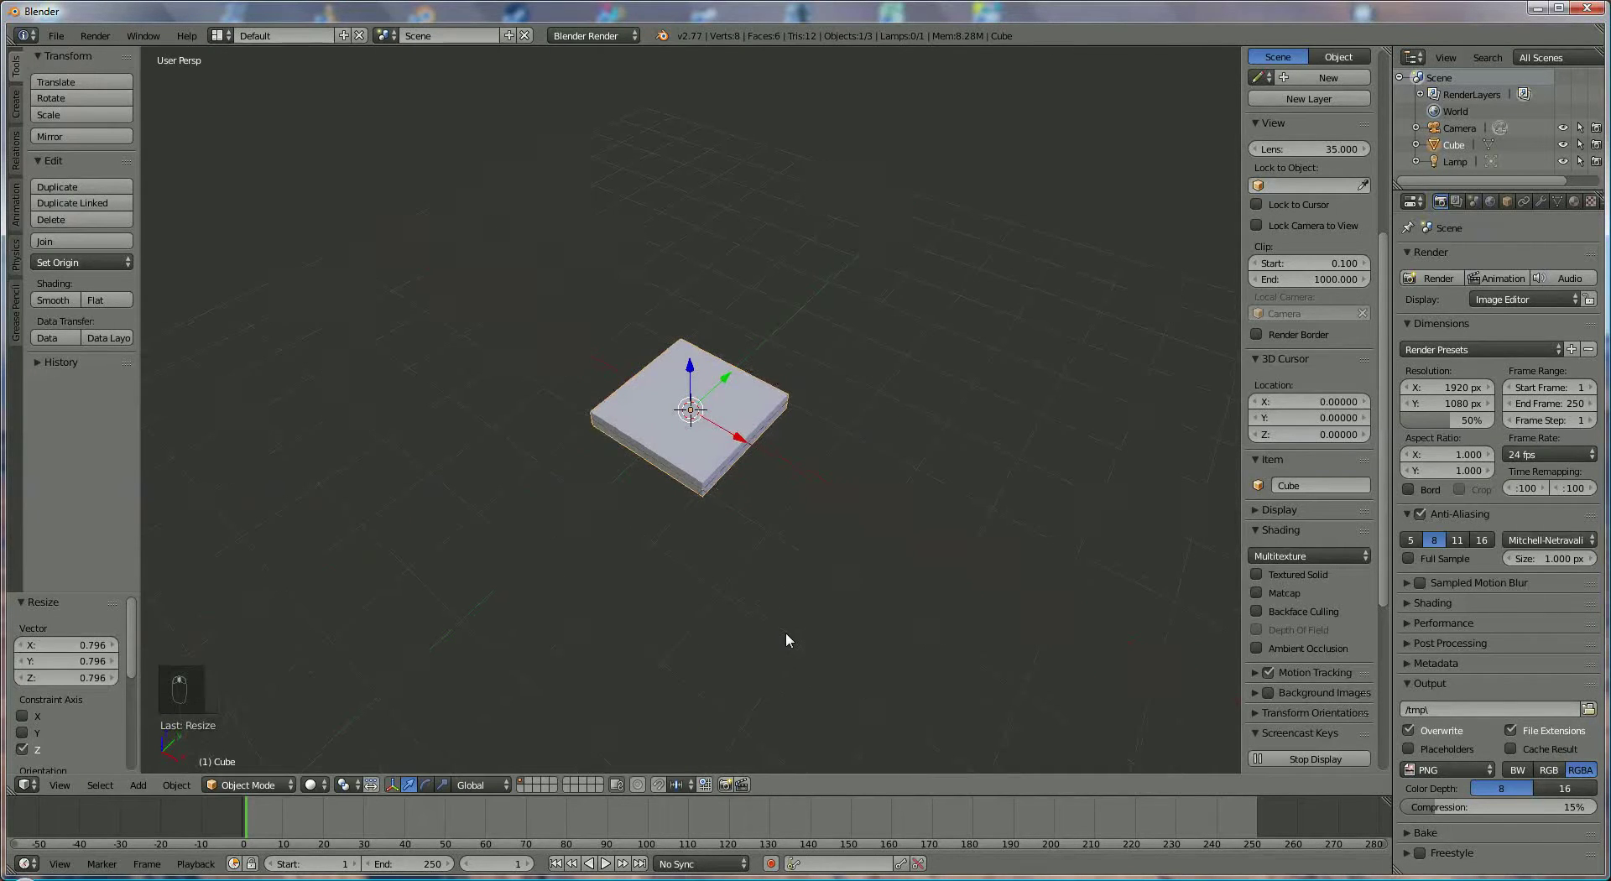
- Stretch the slab exactly 3 times along X and about 2.989 times along Y
key("s")
key("x")
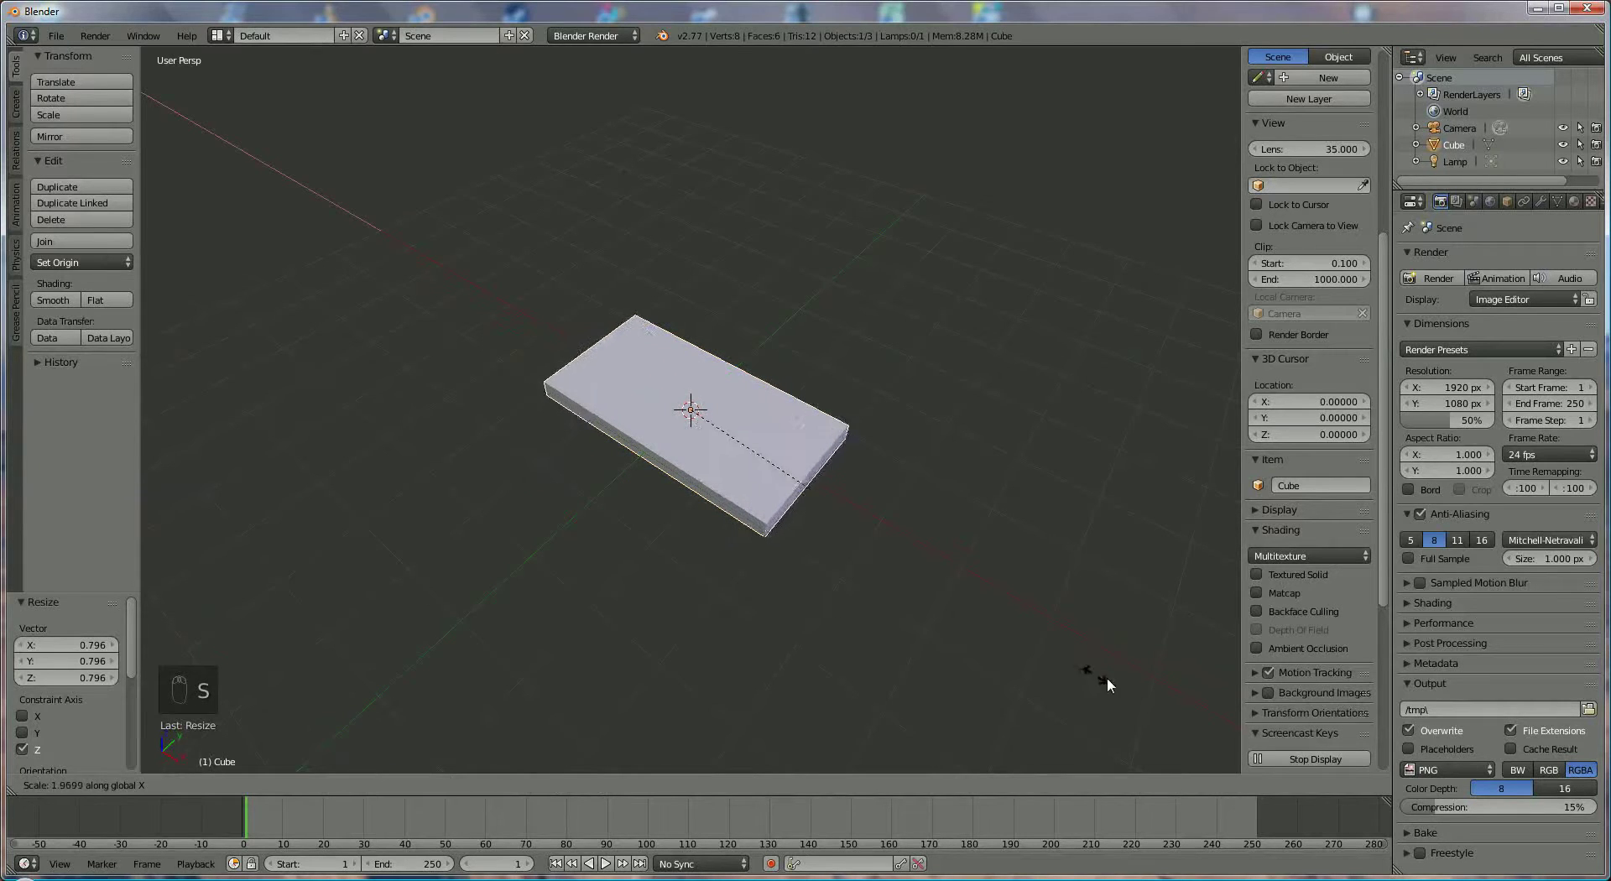
key("3")
key("Return")
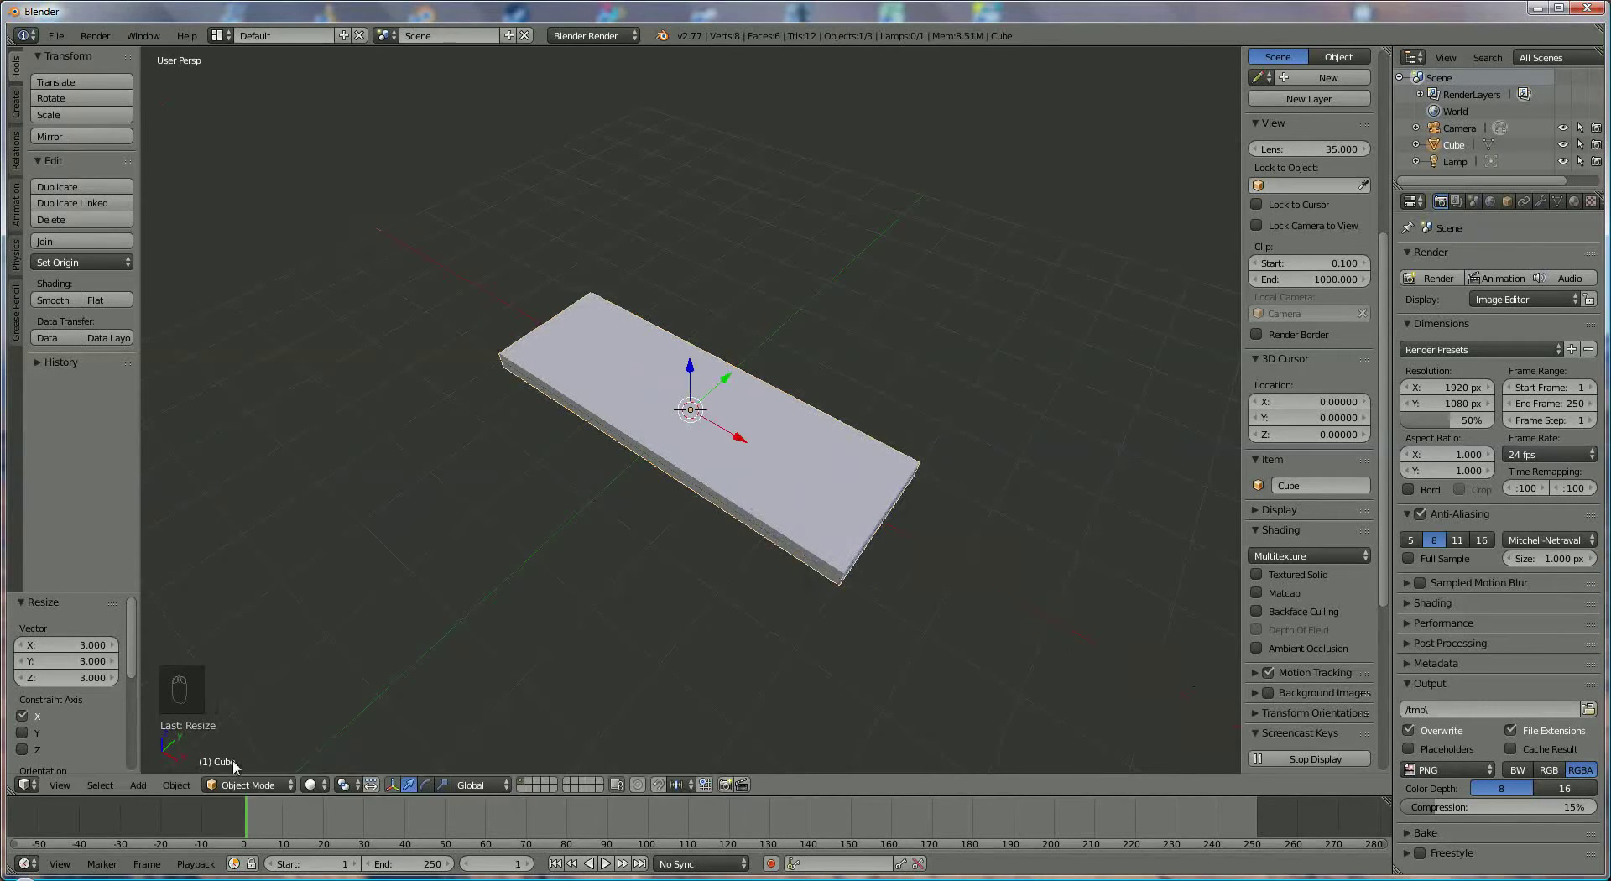
key("s")
key("y")
key("s")
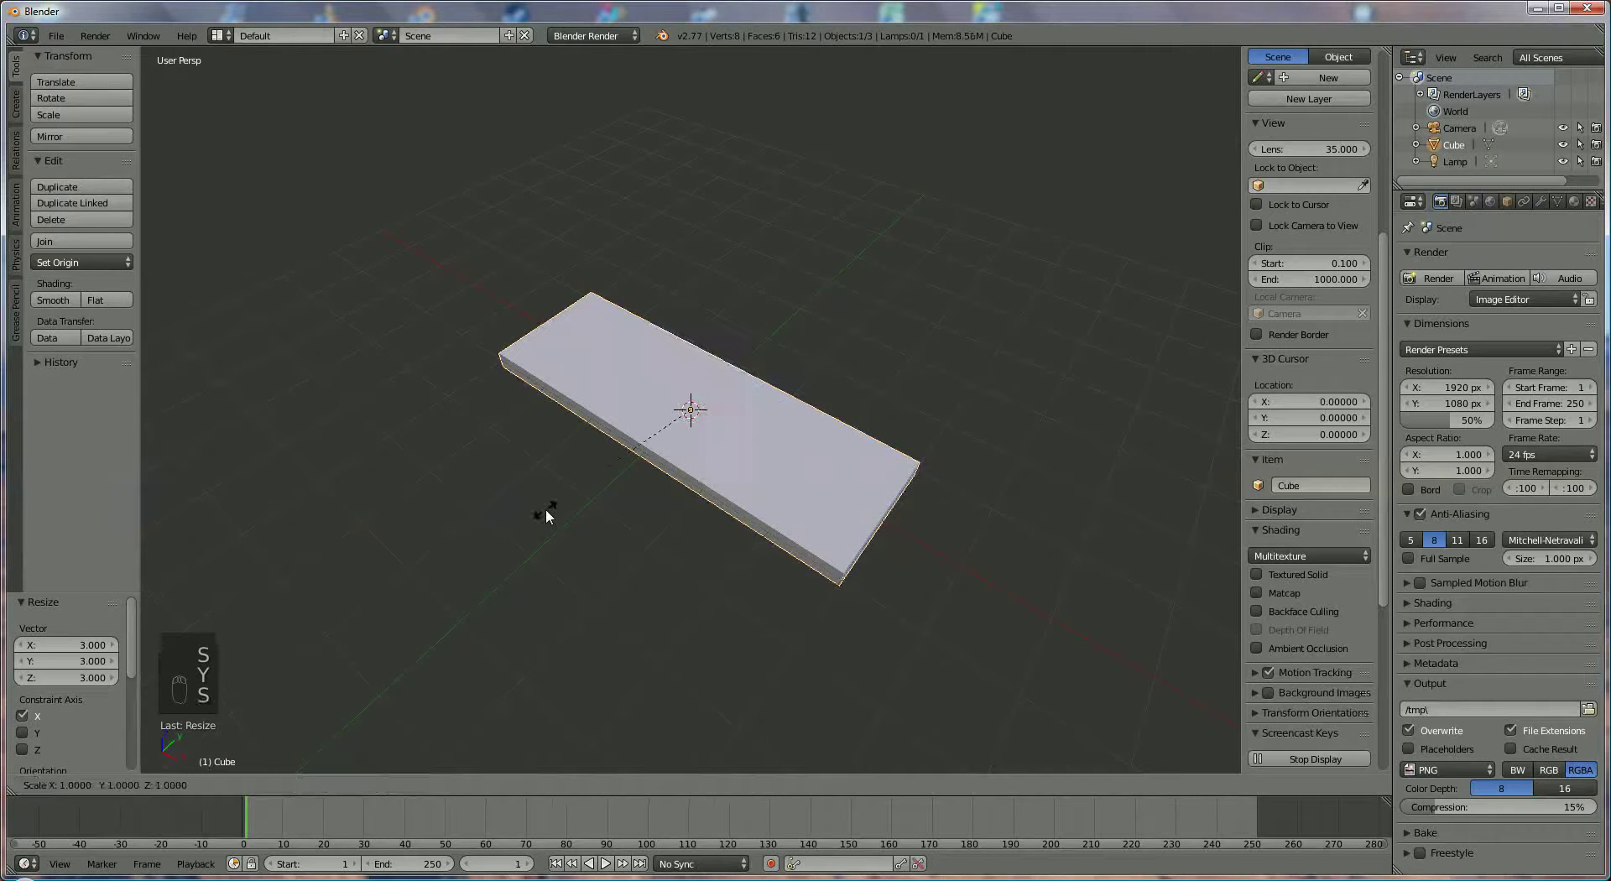
key("y")
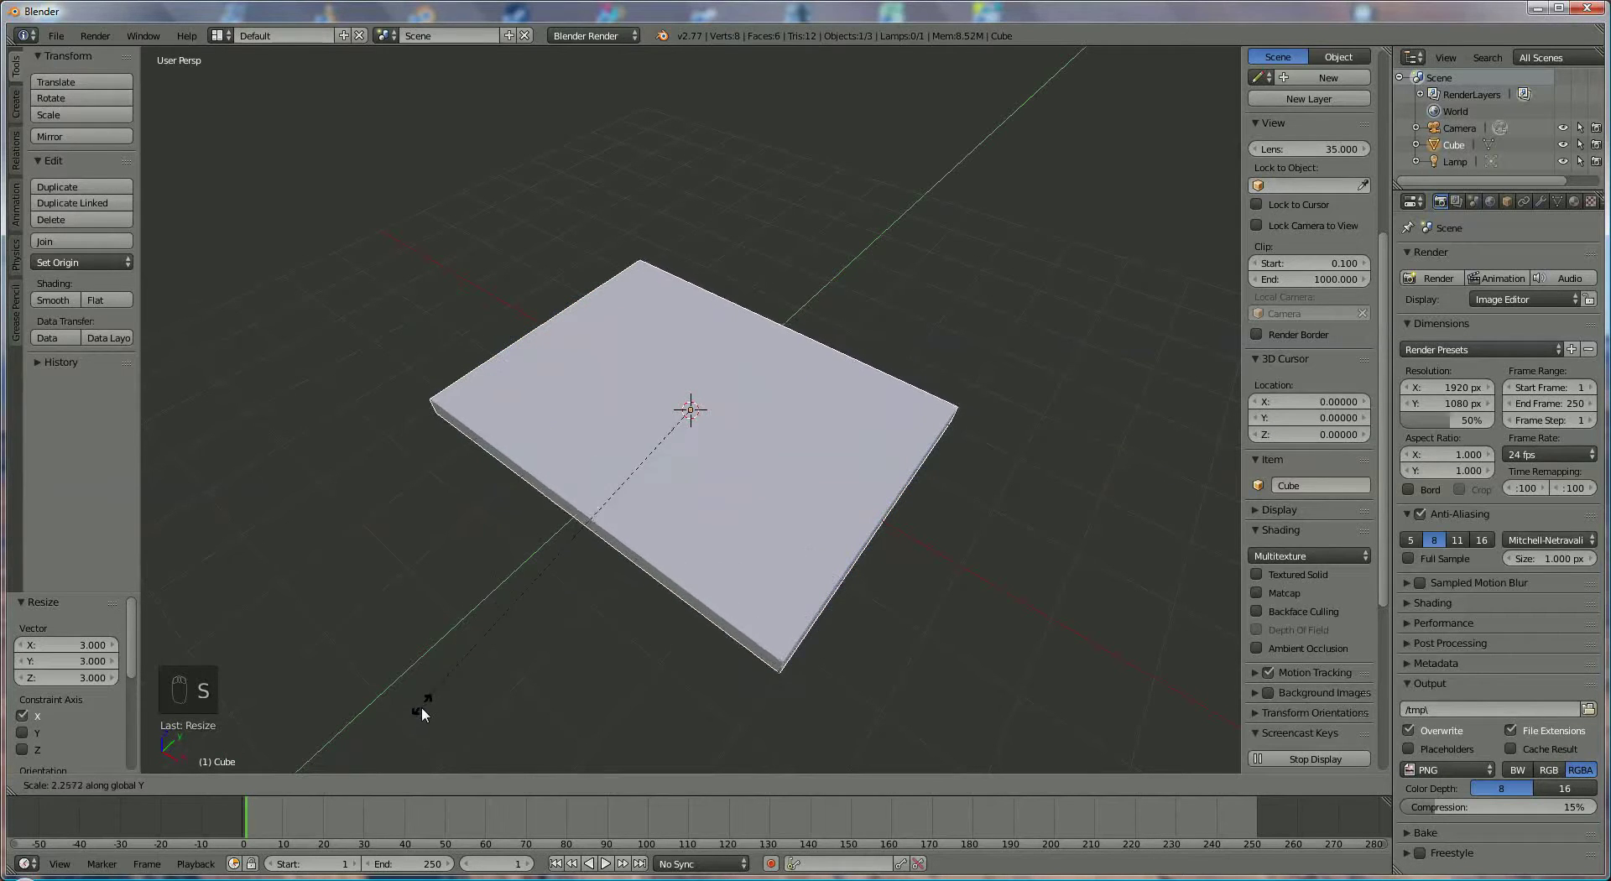
left_click(369, 103)
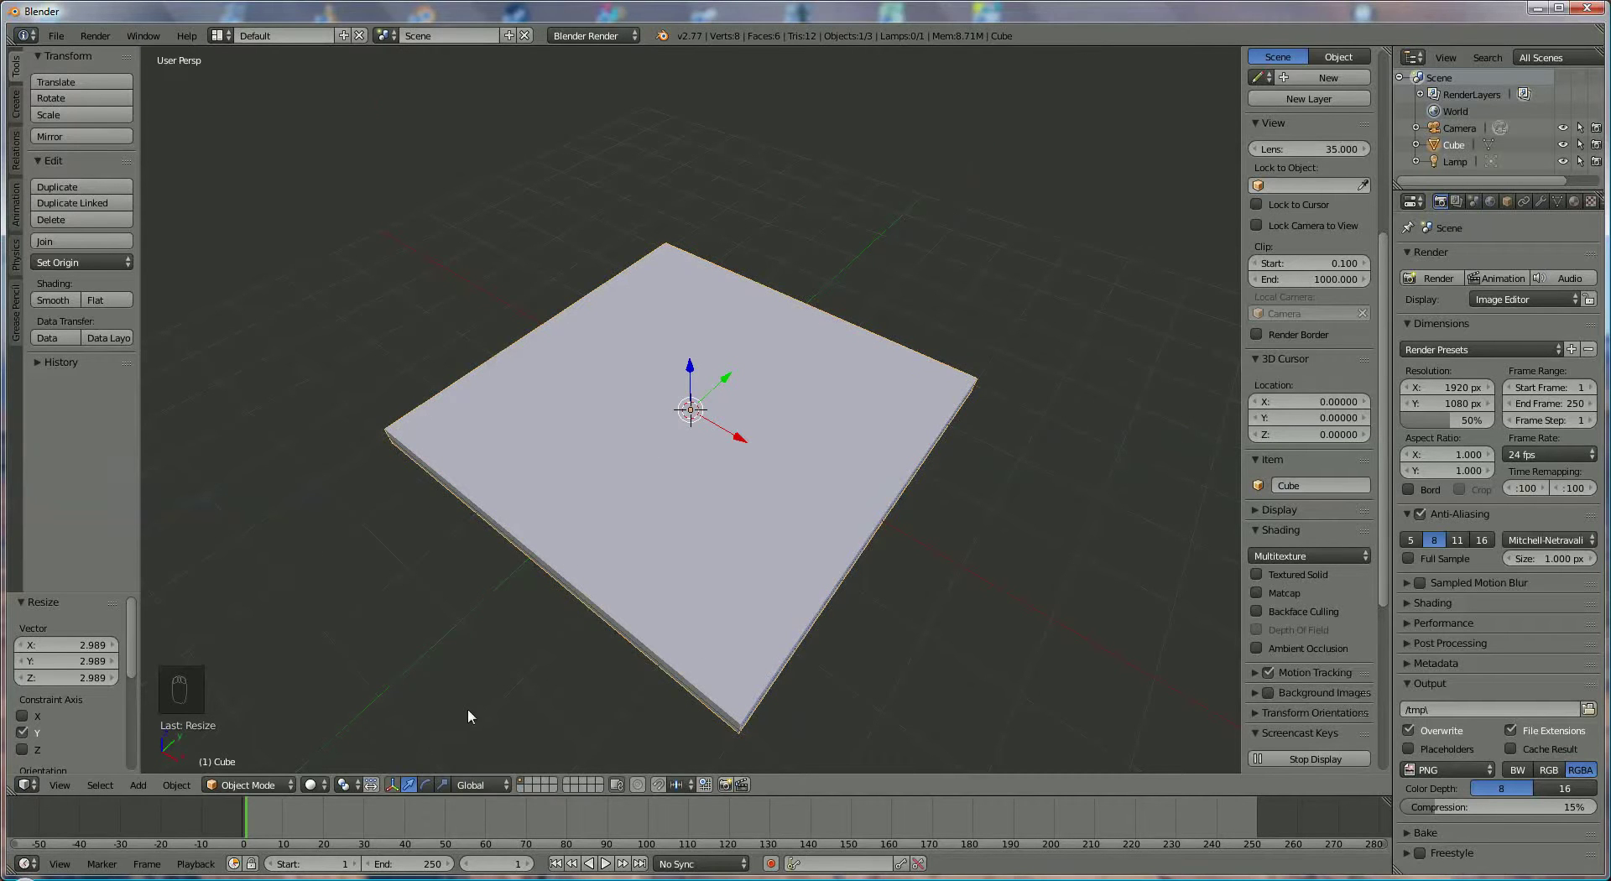
middle_click_drag(466, 708, 655, 644)
- Enter Edit Mode and cut 28 parallel edge loops across the slab without sliding
left_click(248, 785)
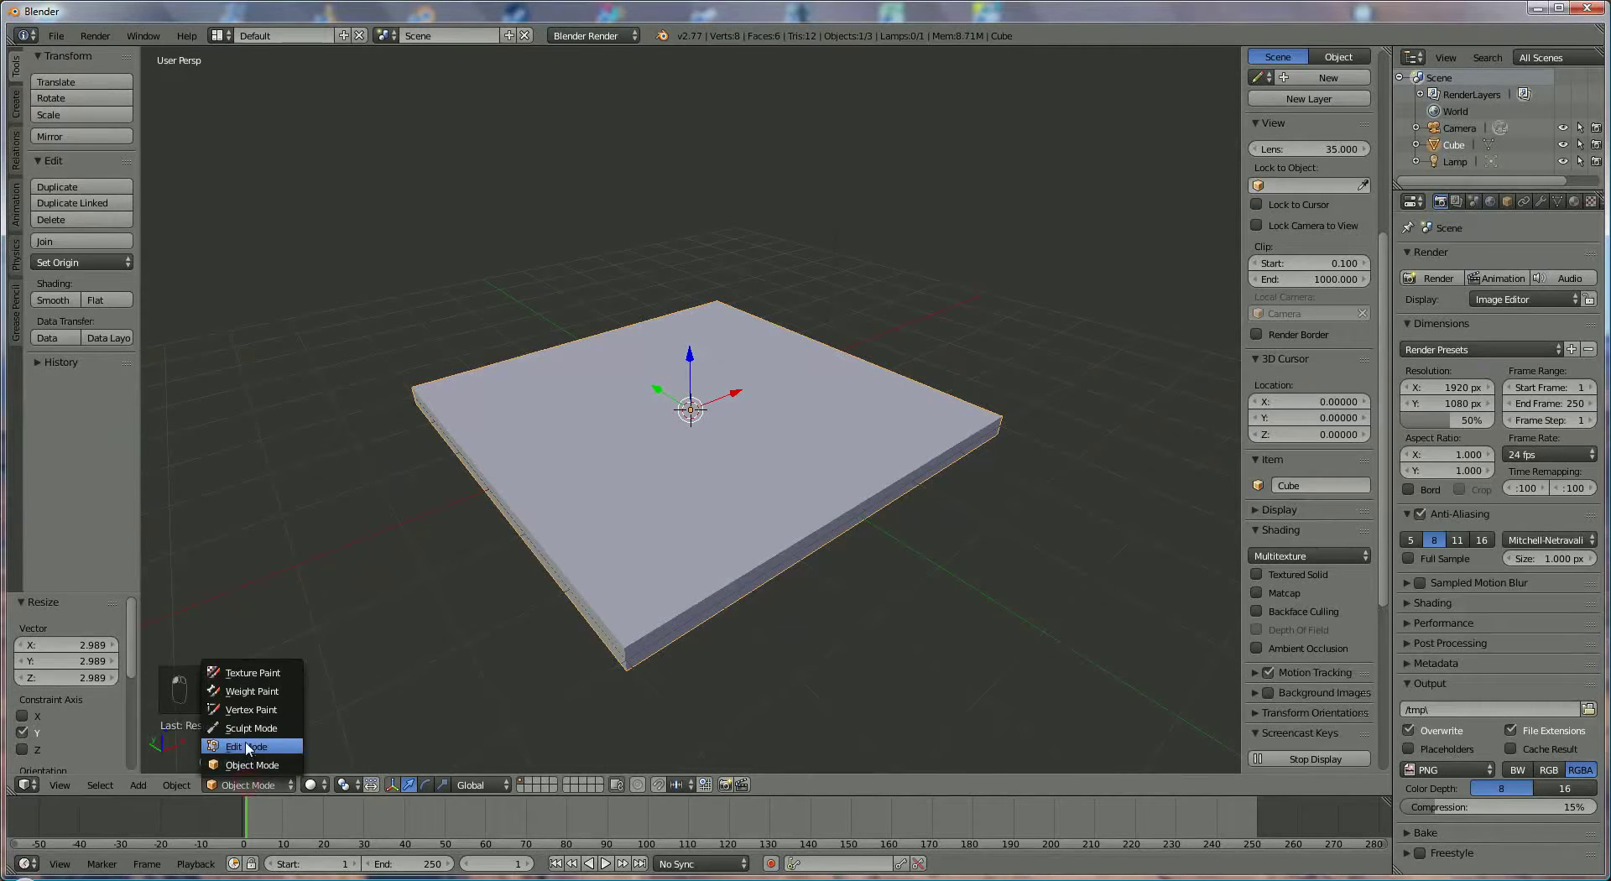
left_click(252, 755)
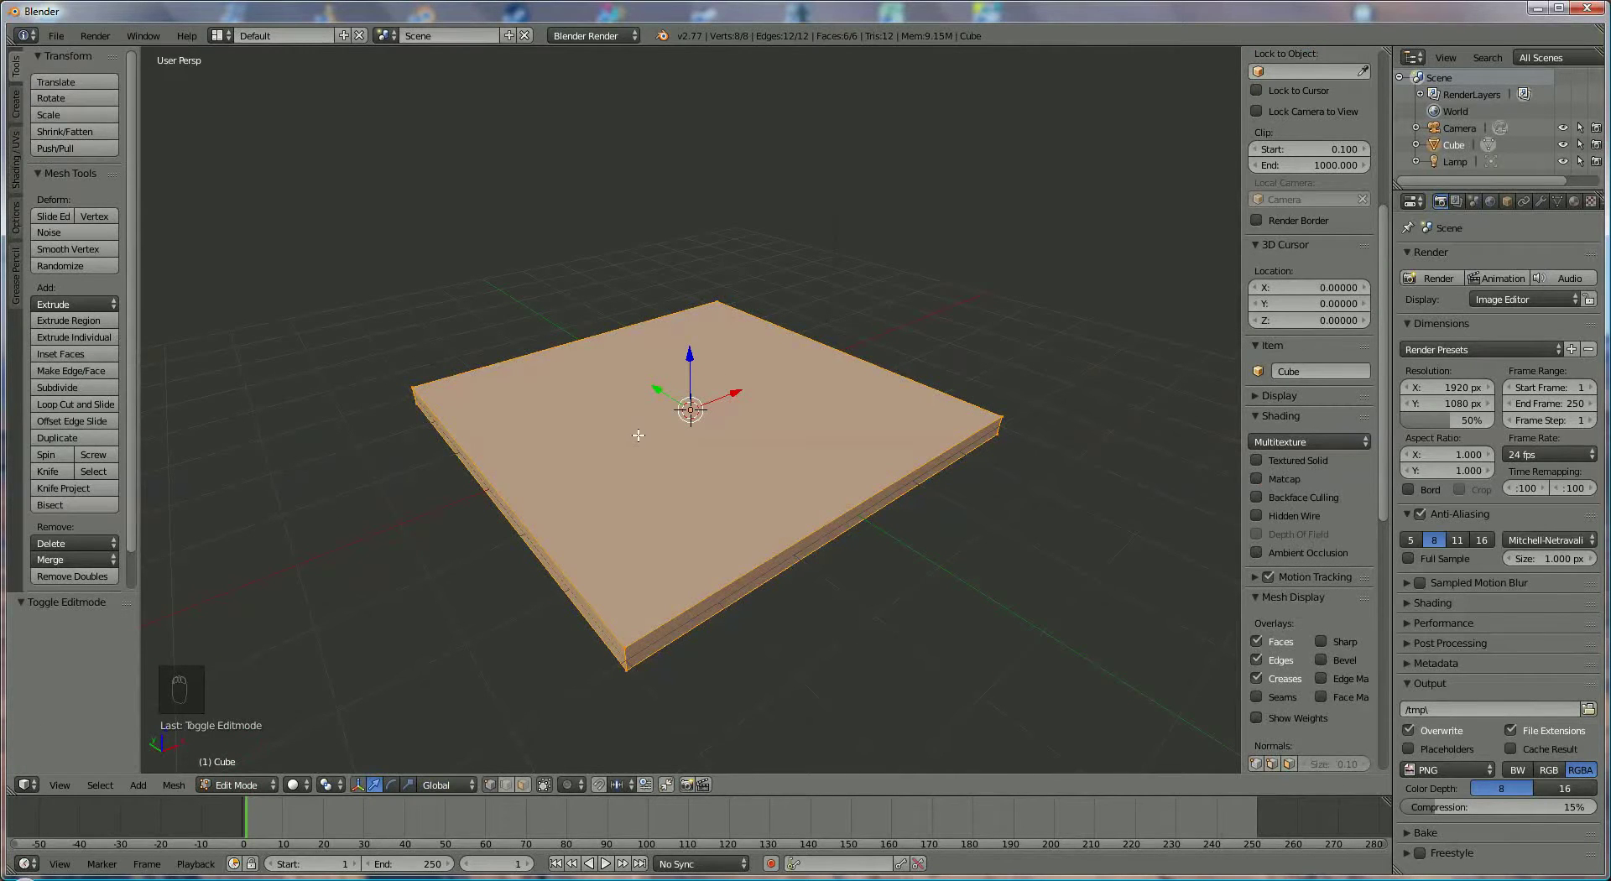
key("ctrl+r")
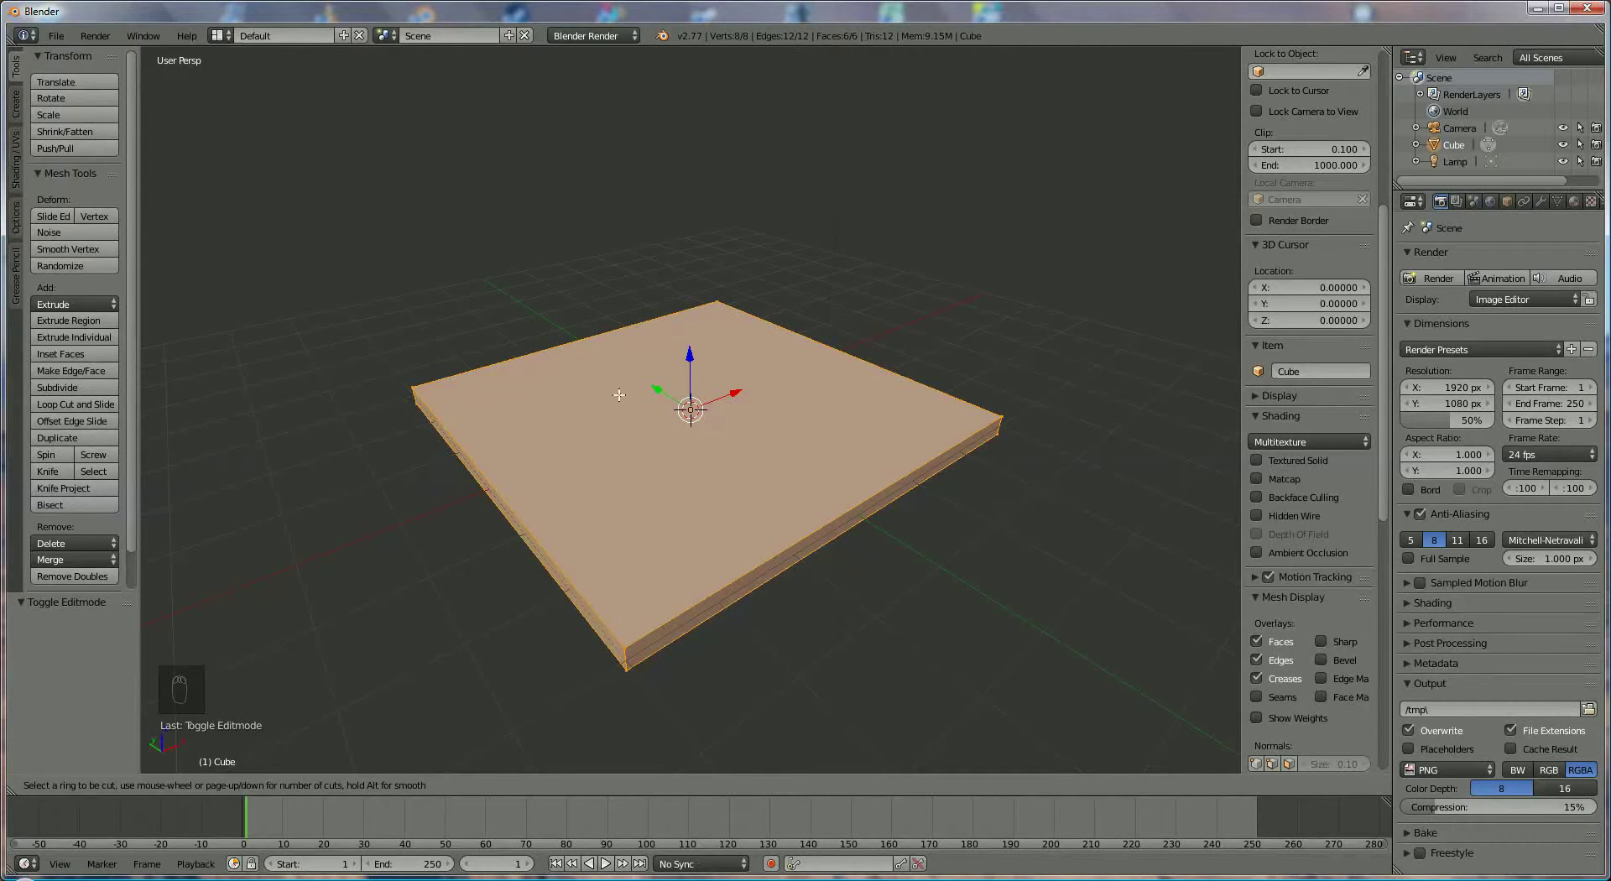
key("ctrl+r")
scroll(801, 545, "up", 10)
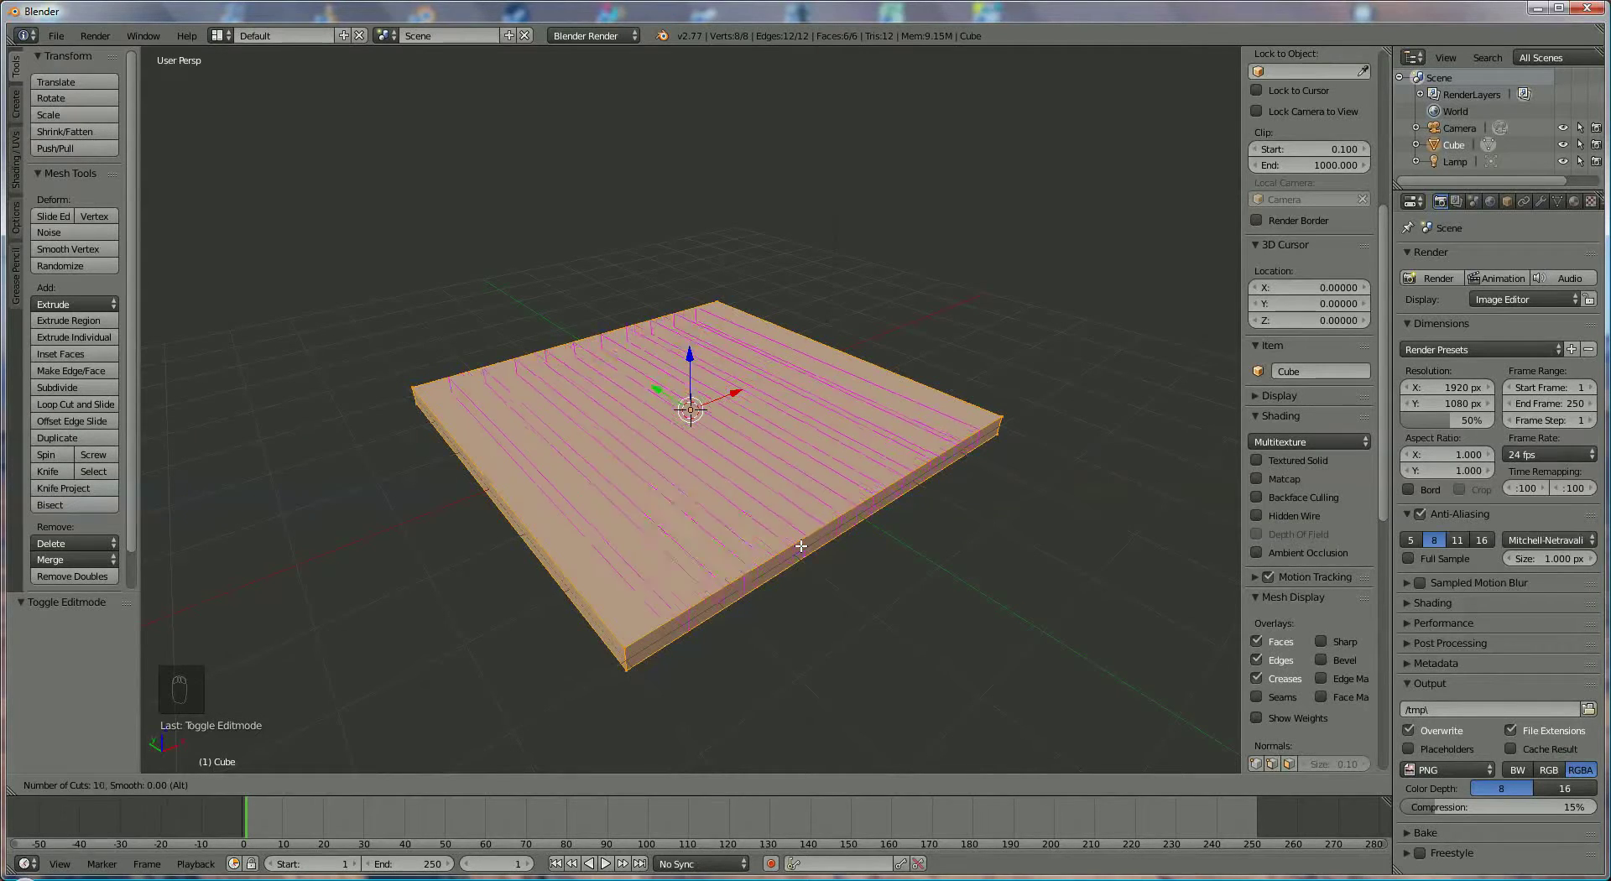
scroll(801, 545, "up", 11)
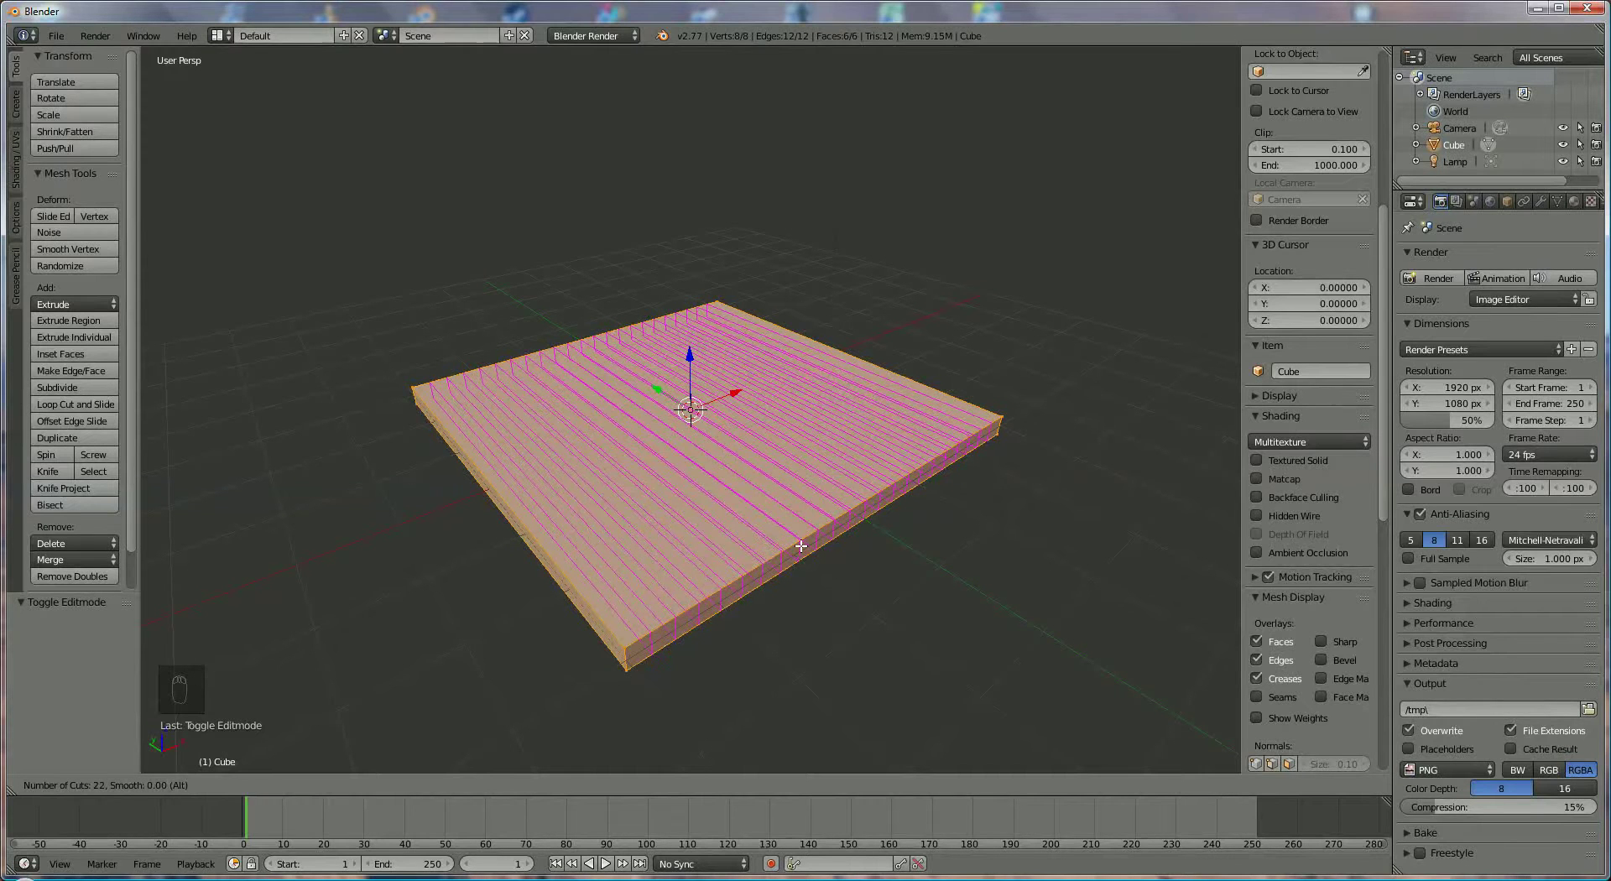
scroll(801, 546, "up", 4)
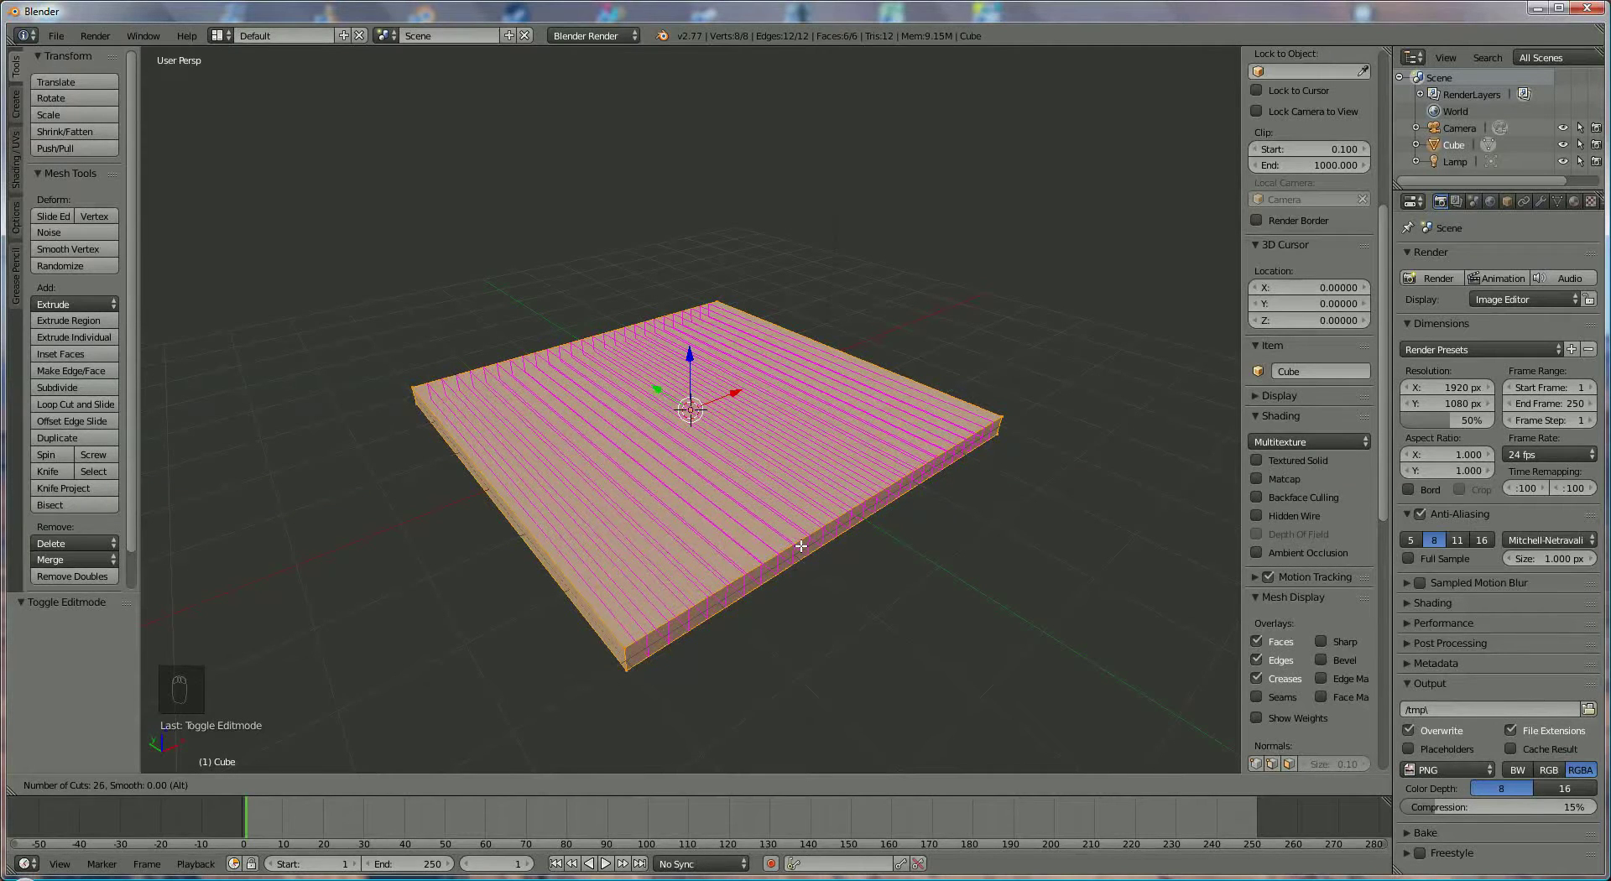
scroll(801, 545, "up", 2)
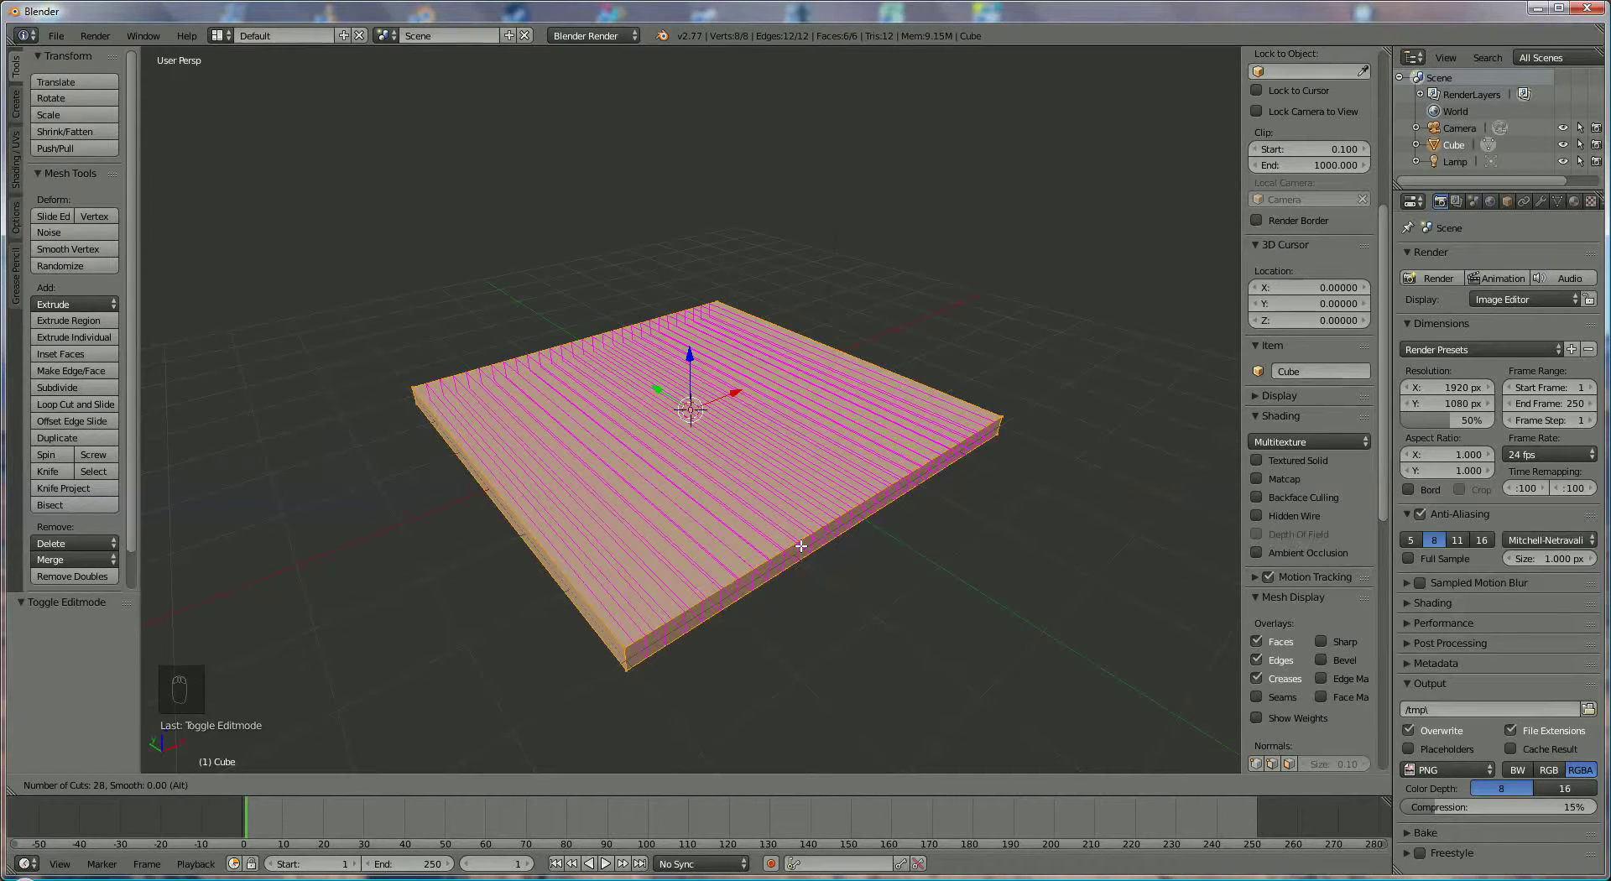
left_click(801, 545)
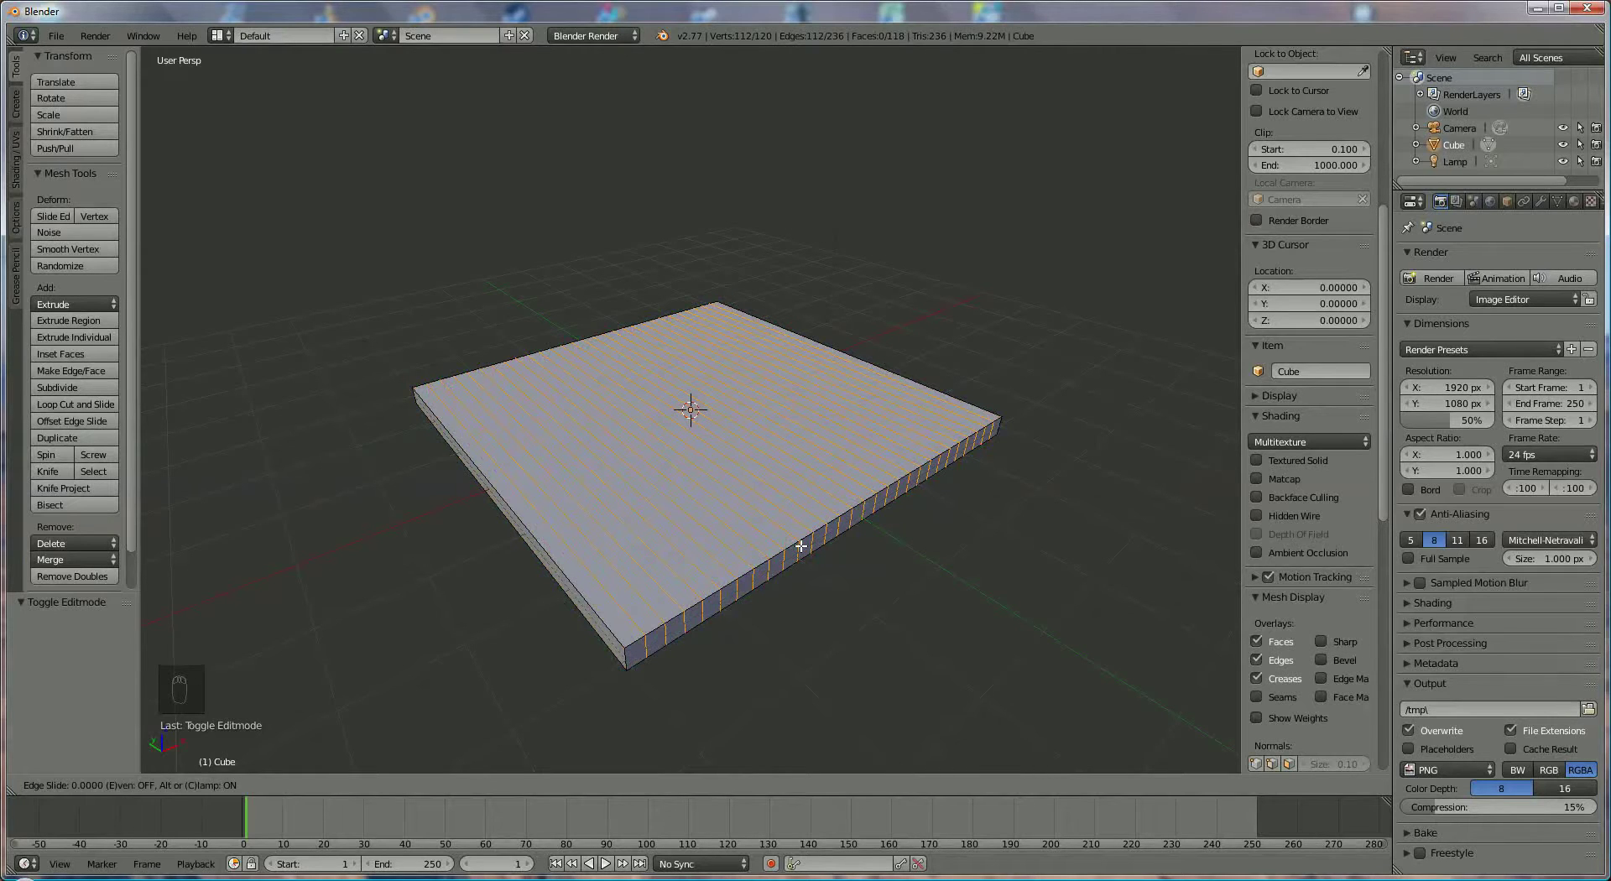
left_click(801, 545)
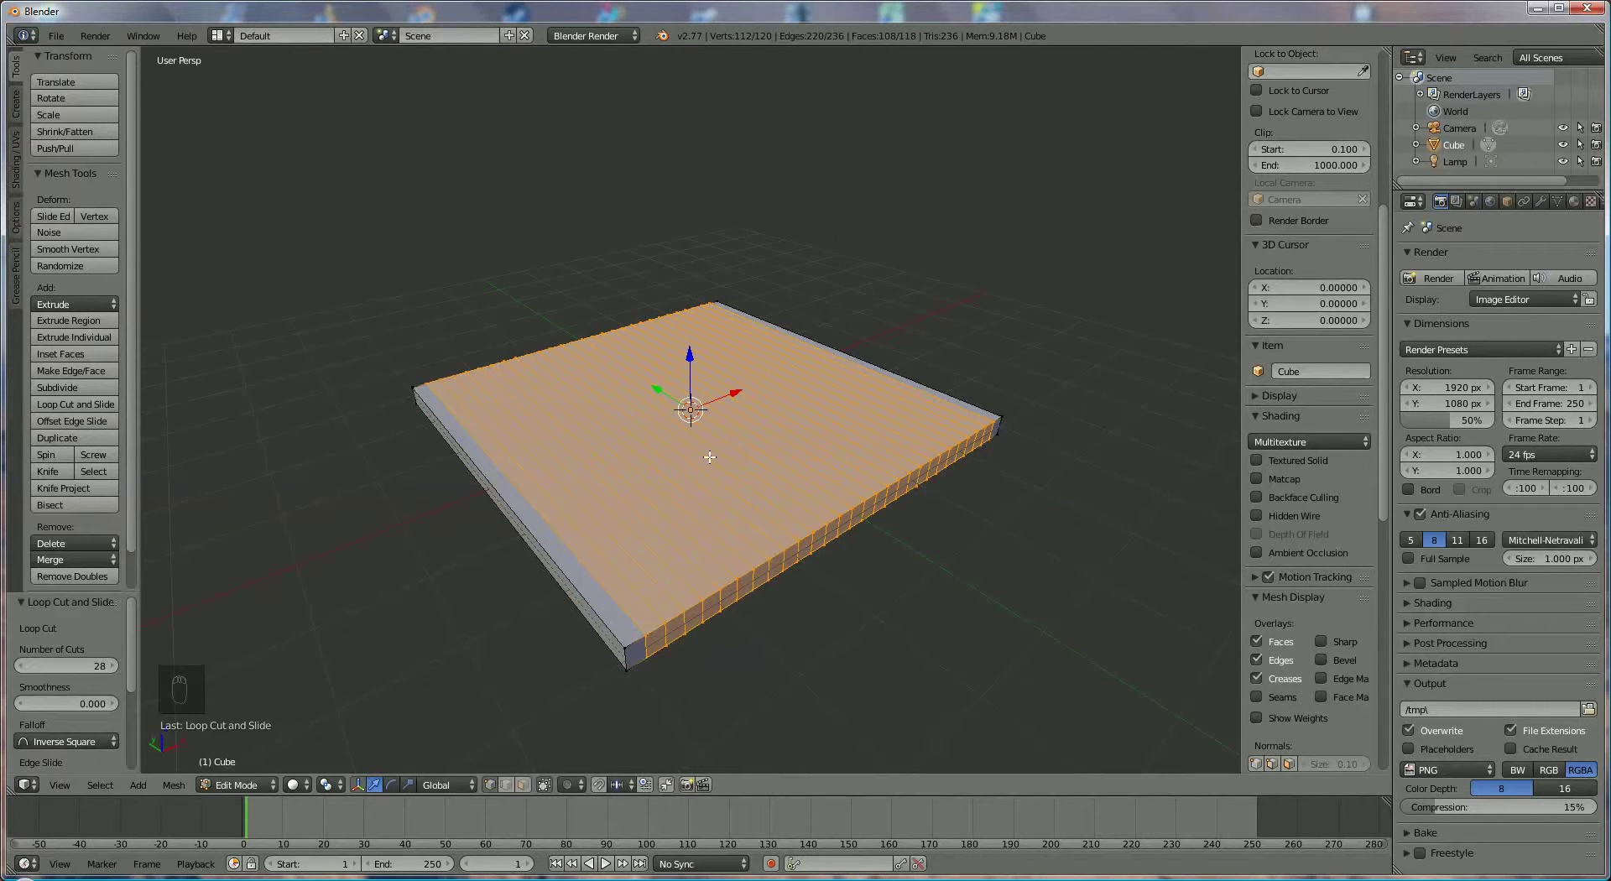
- Cut 35 centred crosswise edge loops, then view the resulting grid from a low angle
key("ctrl+r")
scroll(710, 457, "up", 10)
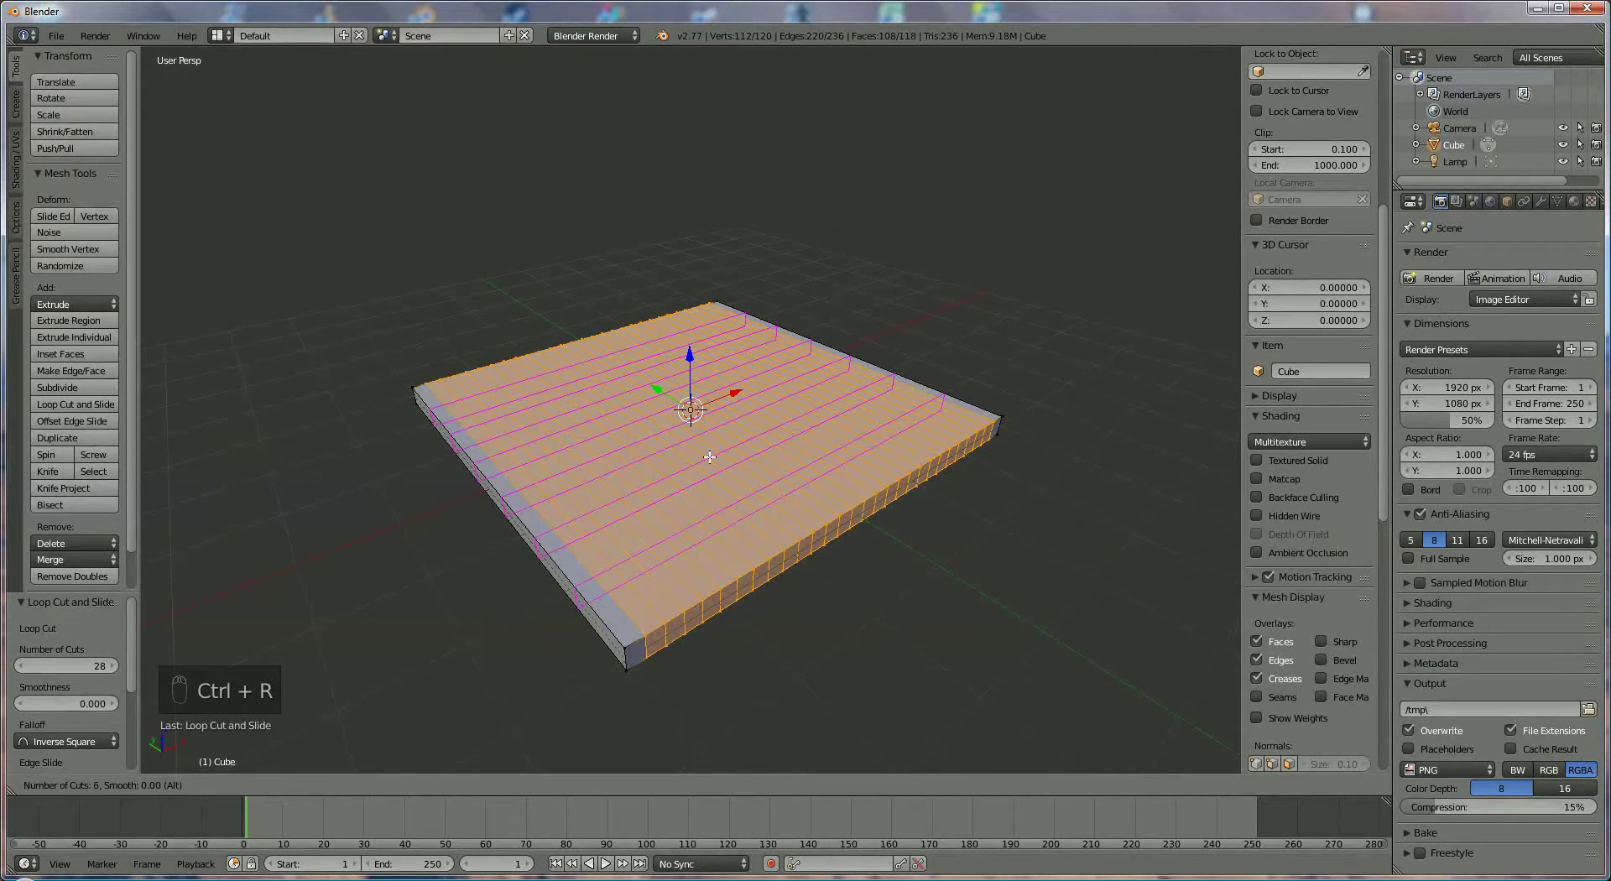
scroll(709, 456, "up", 14)
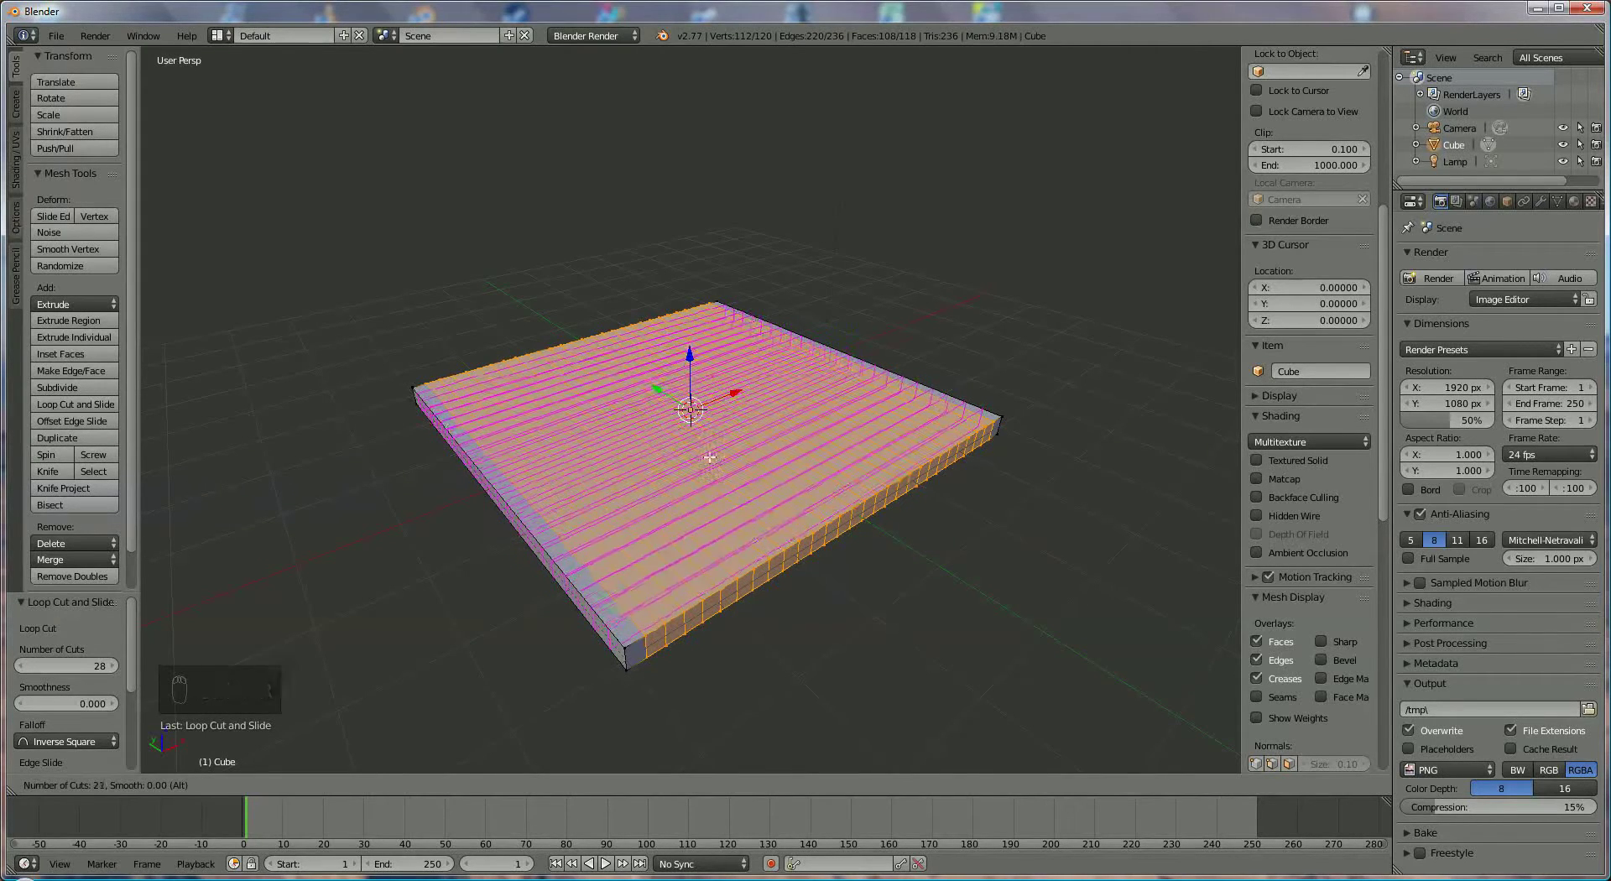
scroll(710, 457, "up", 10)
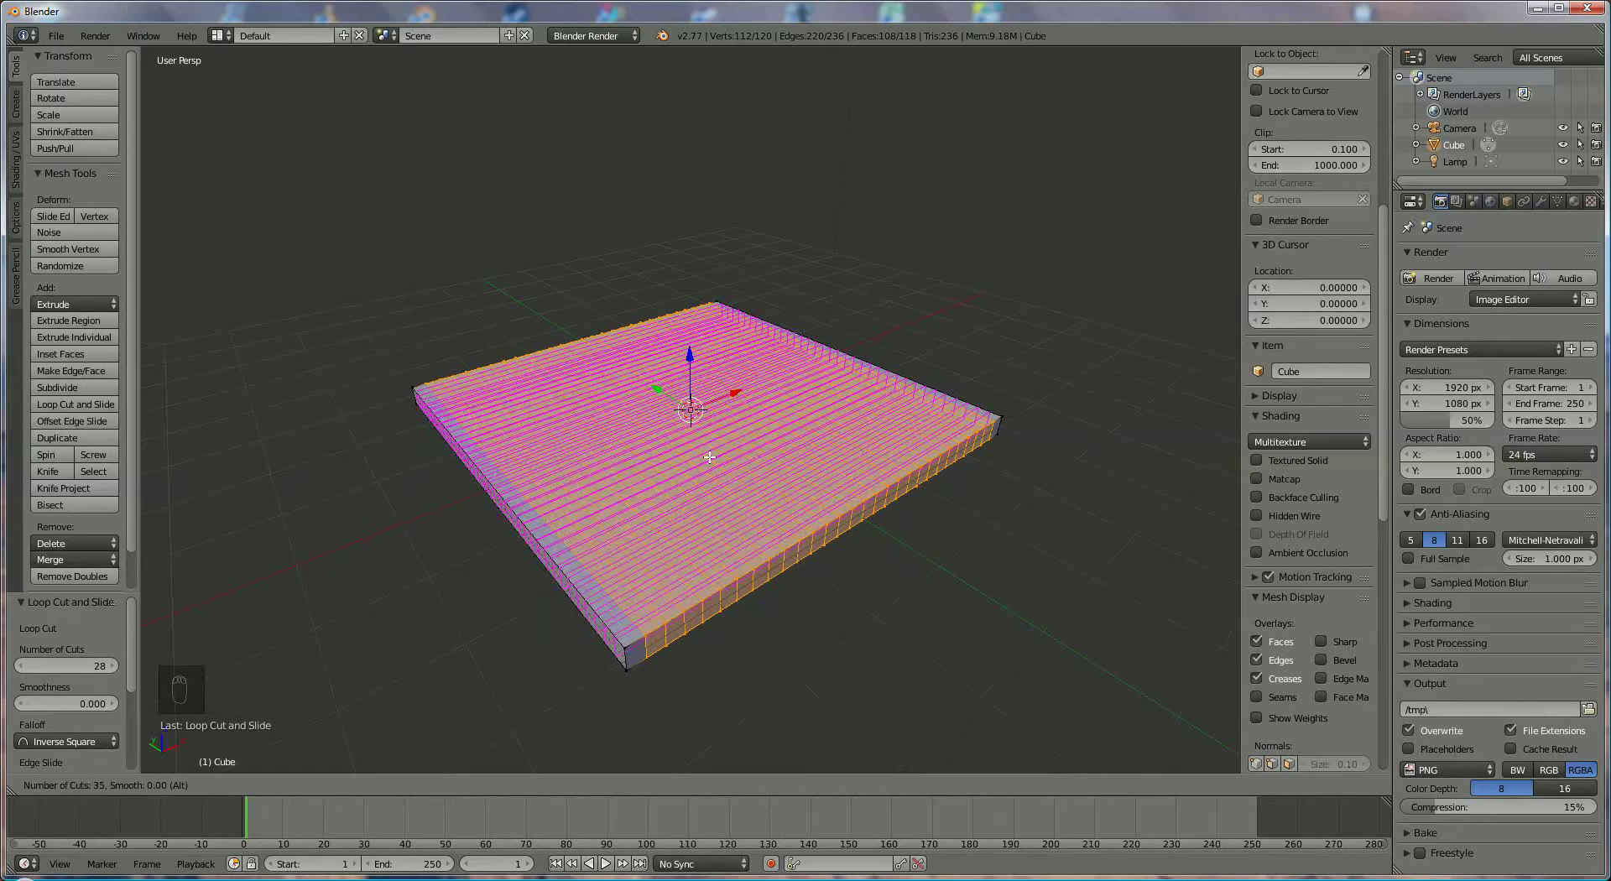
left_click(710, 456)
right_click(711, 459)
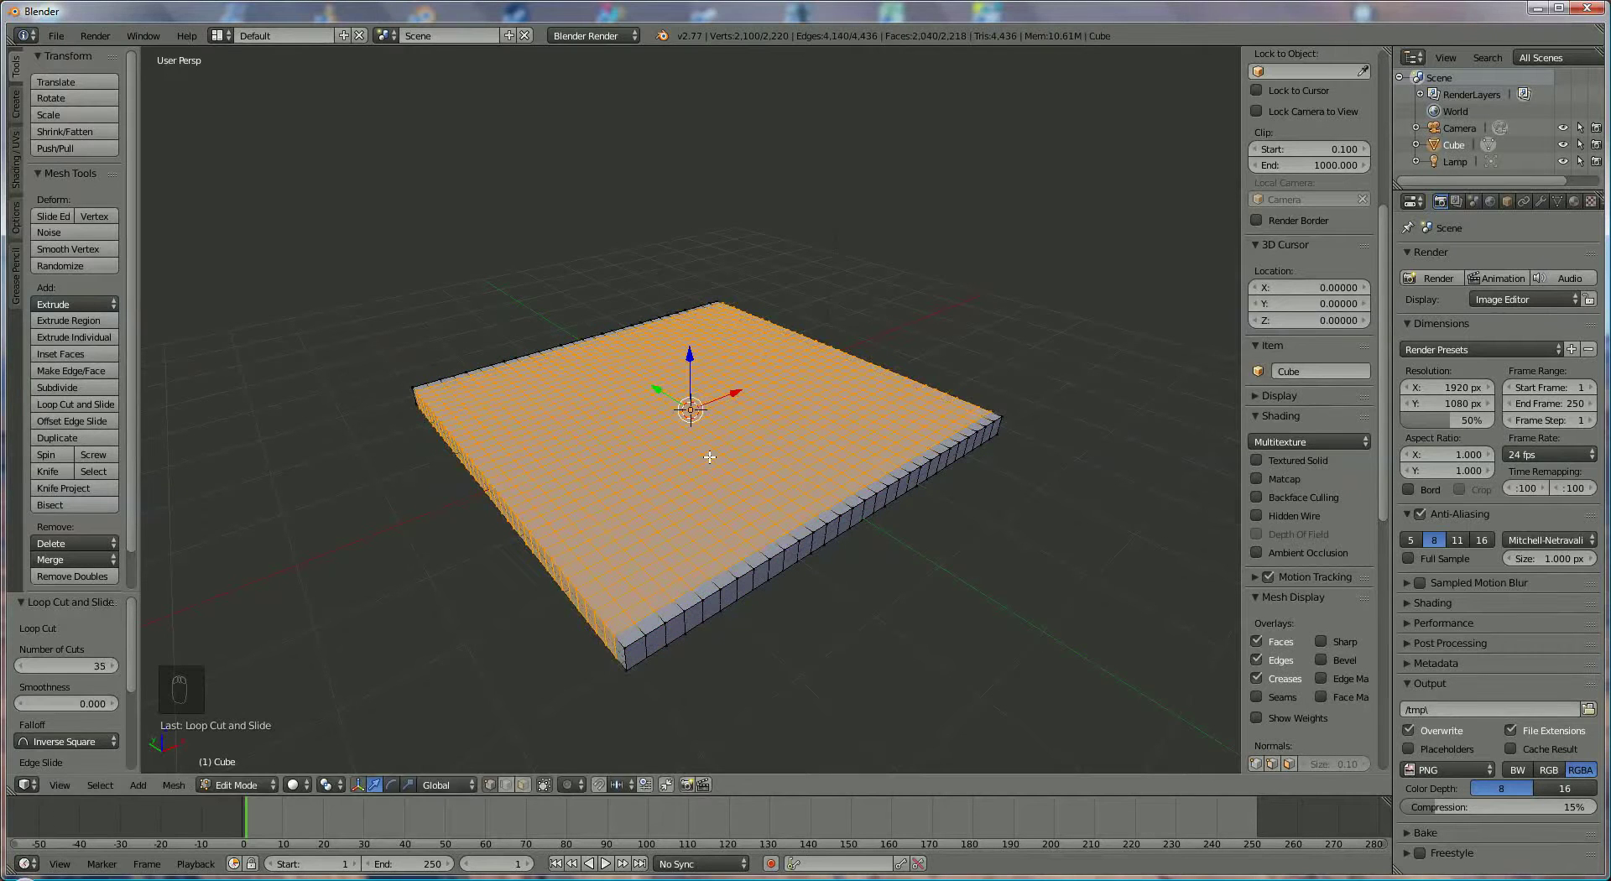
middle_click_drag(655, 685, 654, 622)
scroll(657, 624, "up", 2)
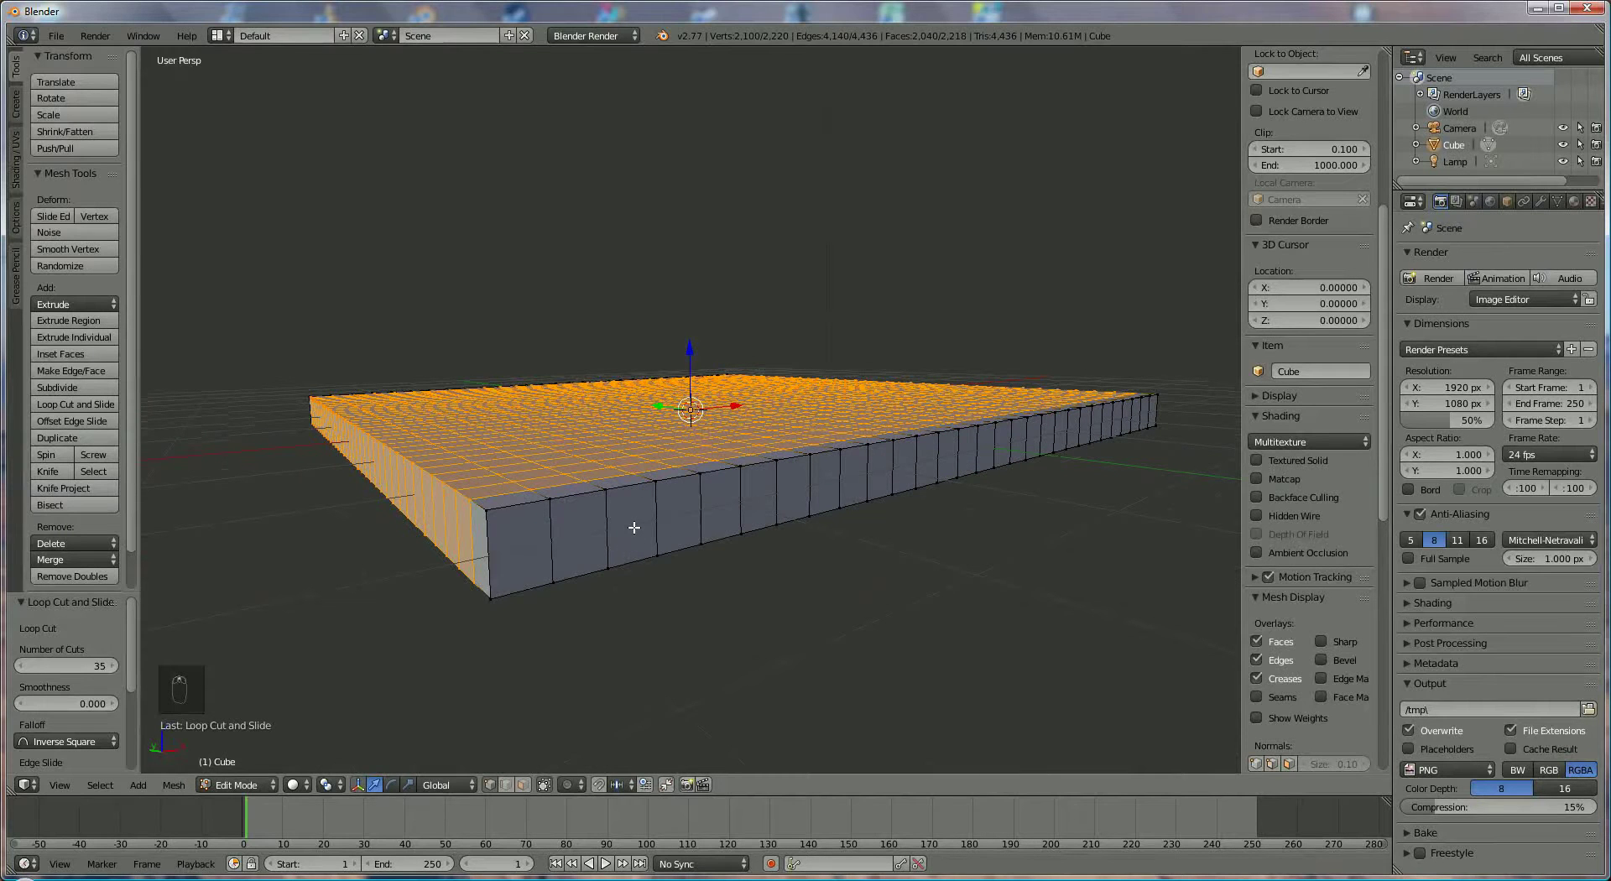
- Cut 3 unslid edge loops around the slab's sides, splitting its thickness into four bands
key("ctrl+r")
scroll(633, 527, "up", 5)
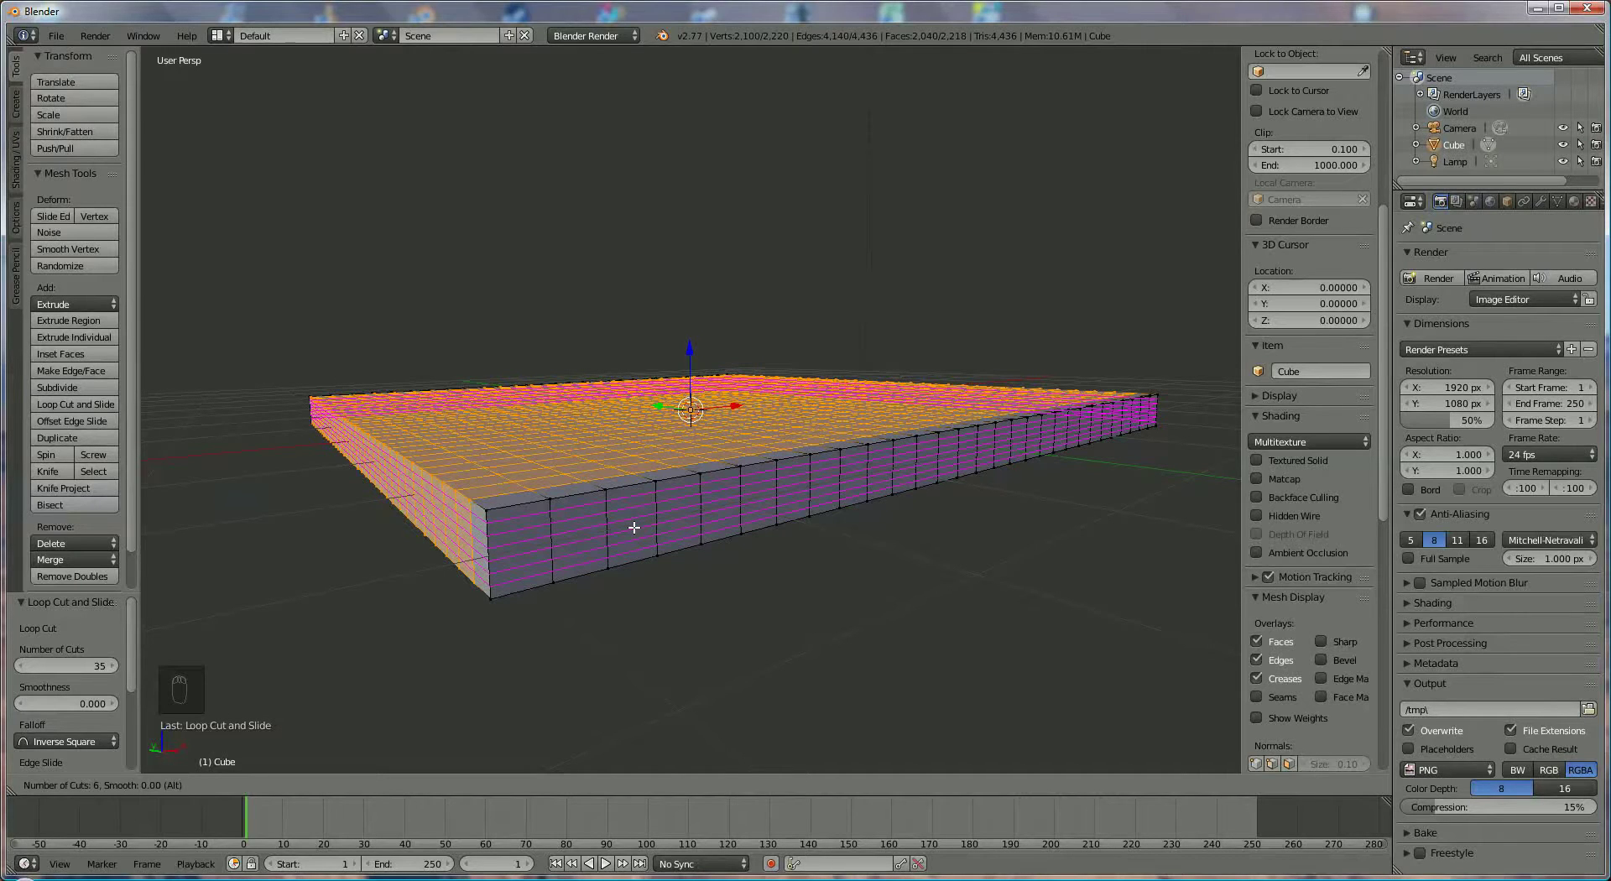
scroll(634, 527, "down", 2)
scroll(633, 527, "down", 1)
left_click(634, 527)
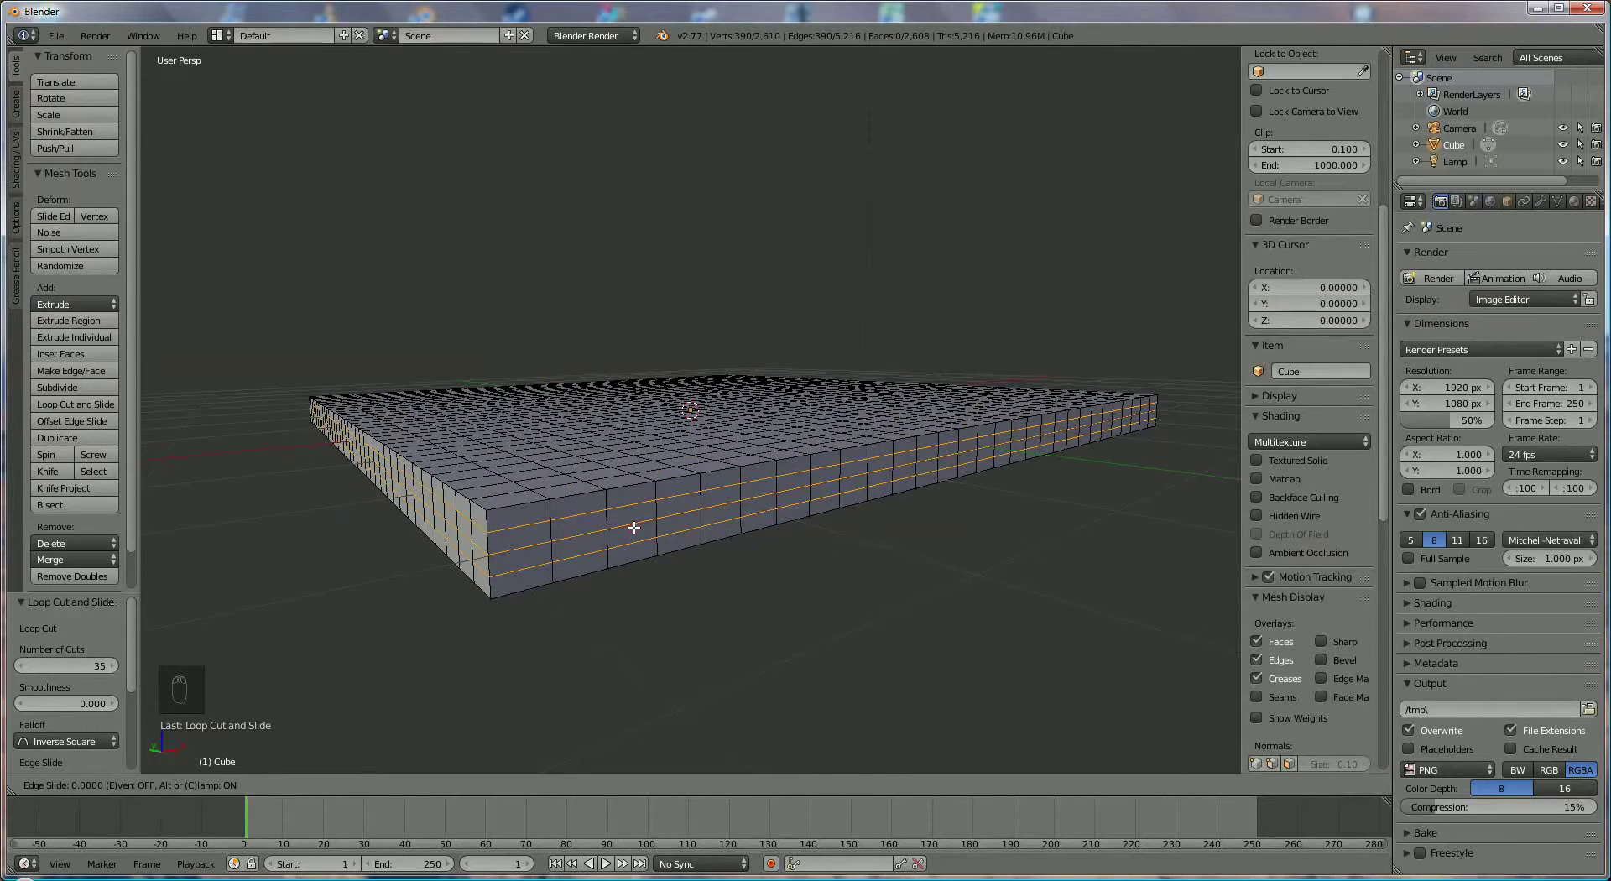
left_click(633, 527)
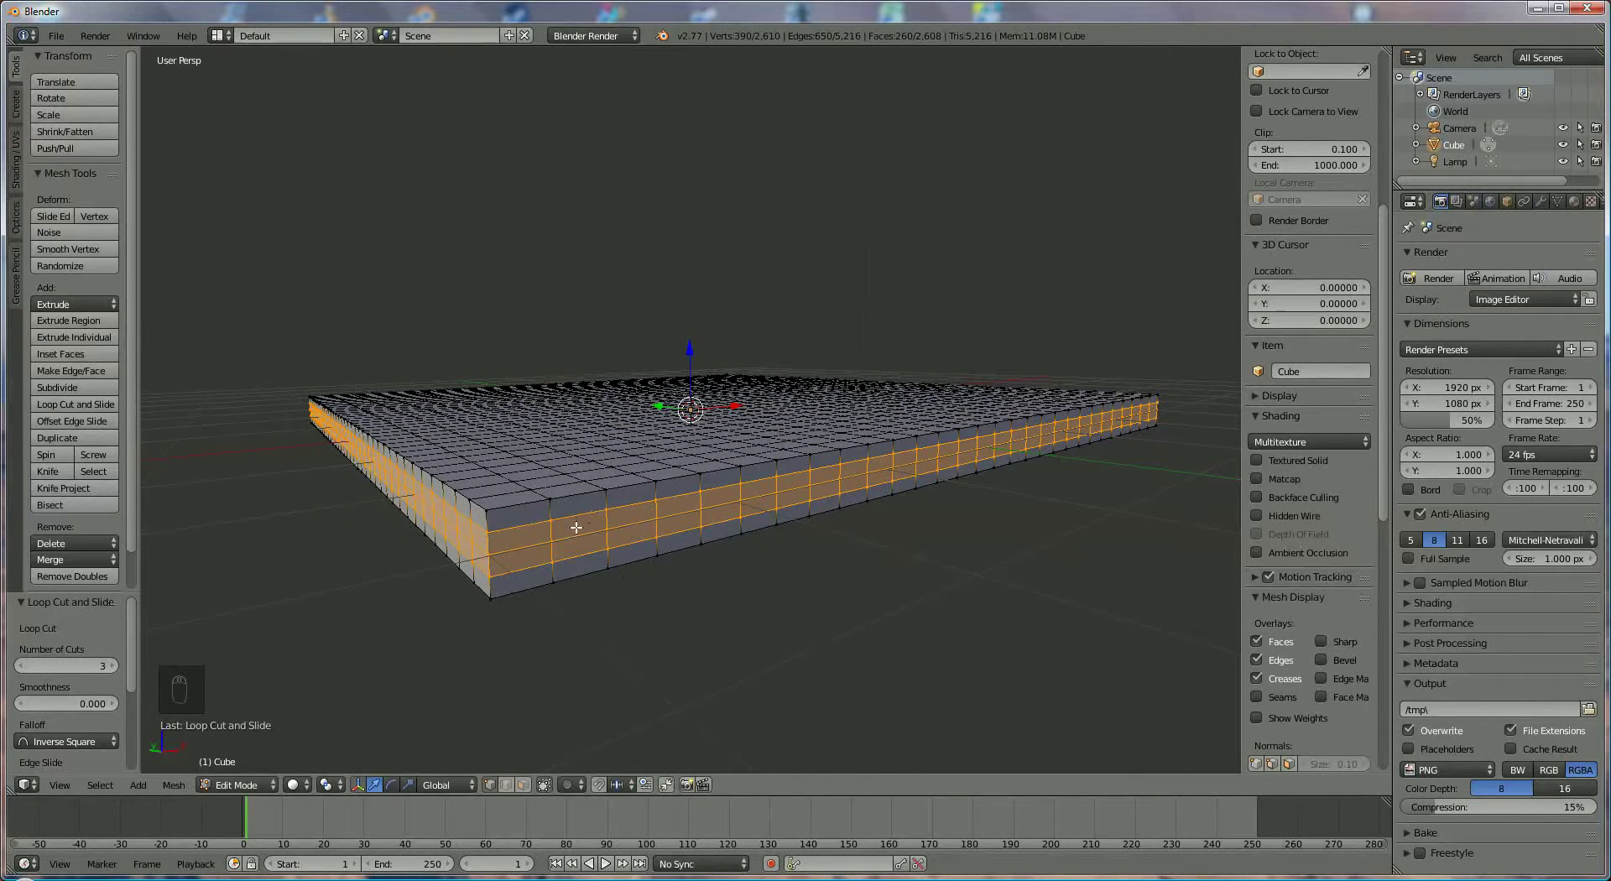
middle_click_drag(523, 520, 798, 653)
scroll(744, 668, "down", 3)
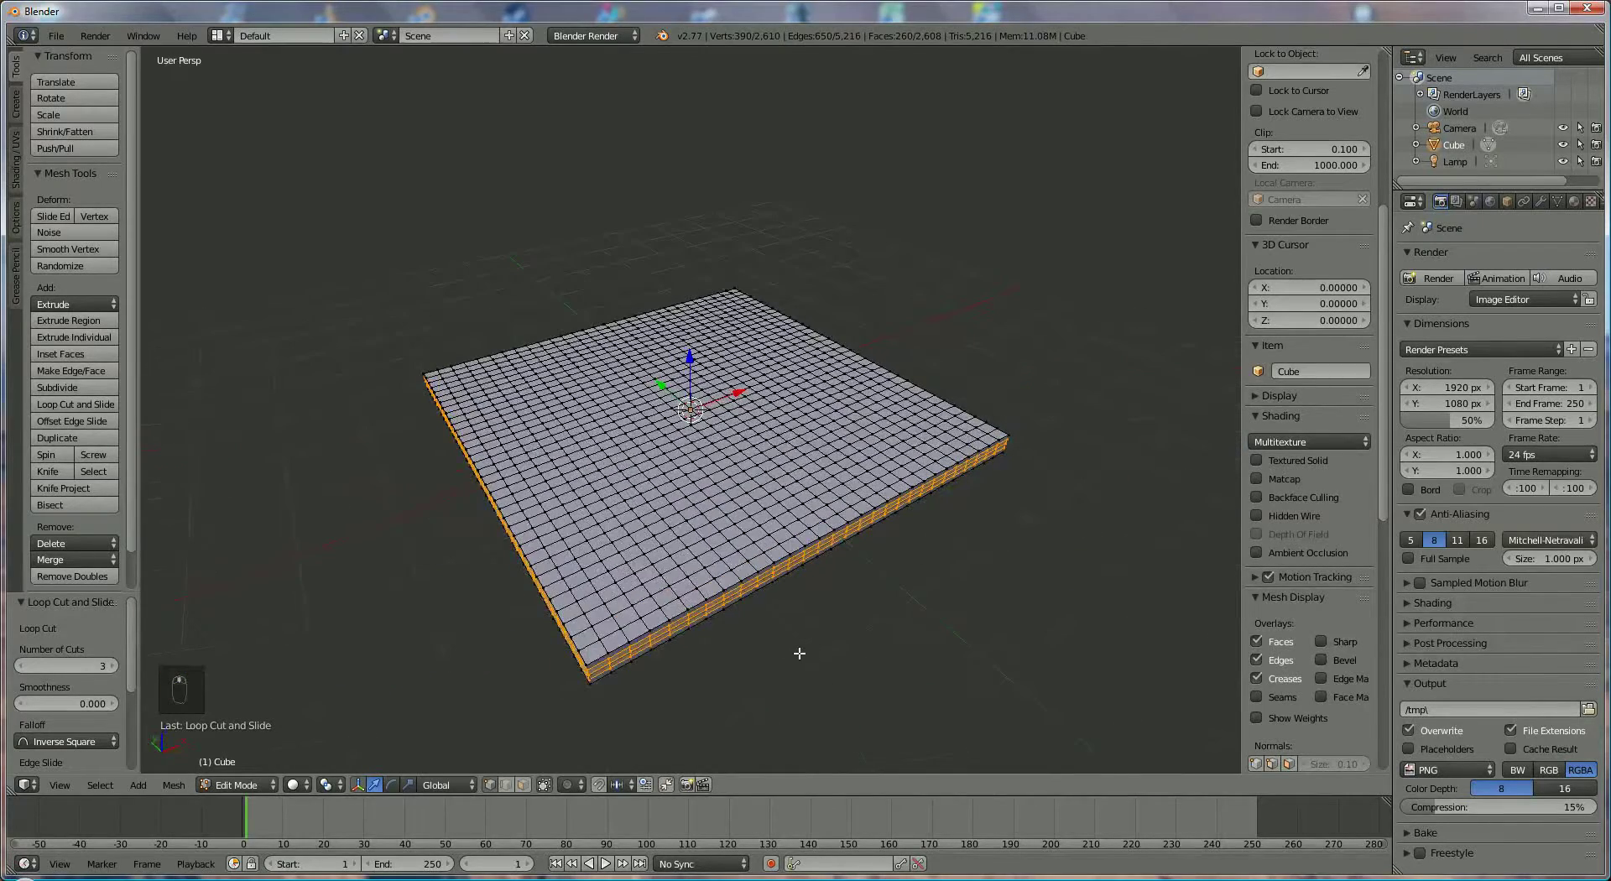
- Select all, return to Object Mode, shade the slab smooth, and open its material name
key("a")
key("a")
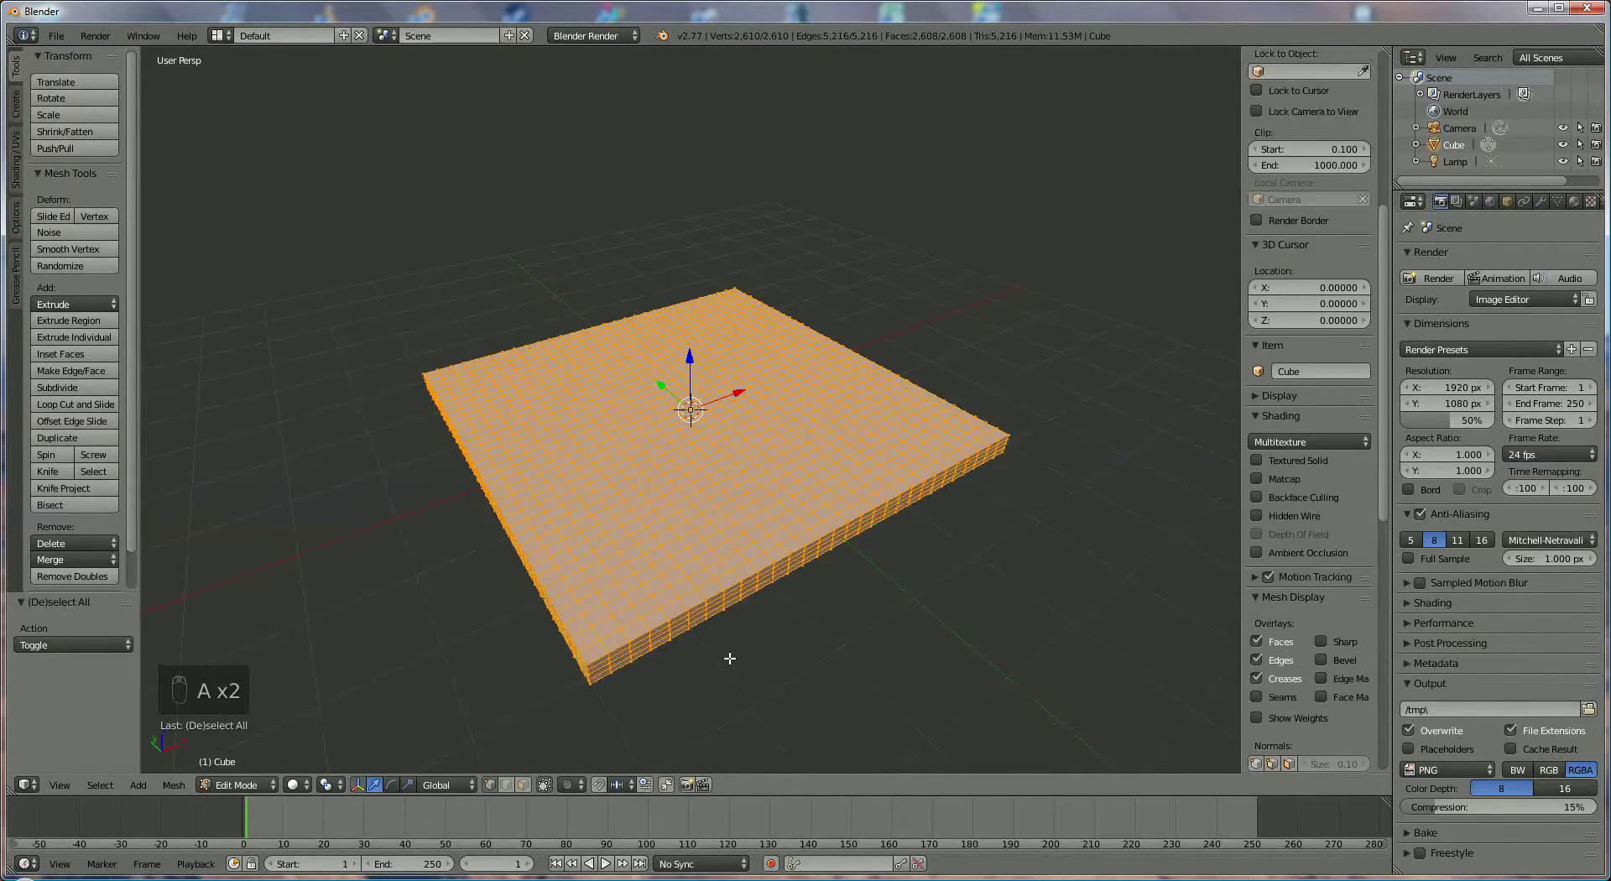
left_click(237, 783)
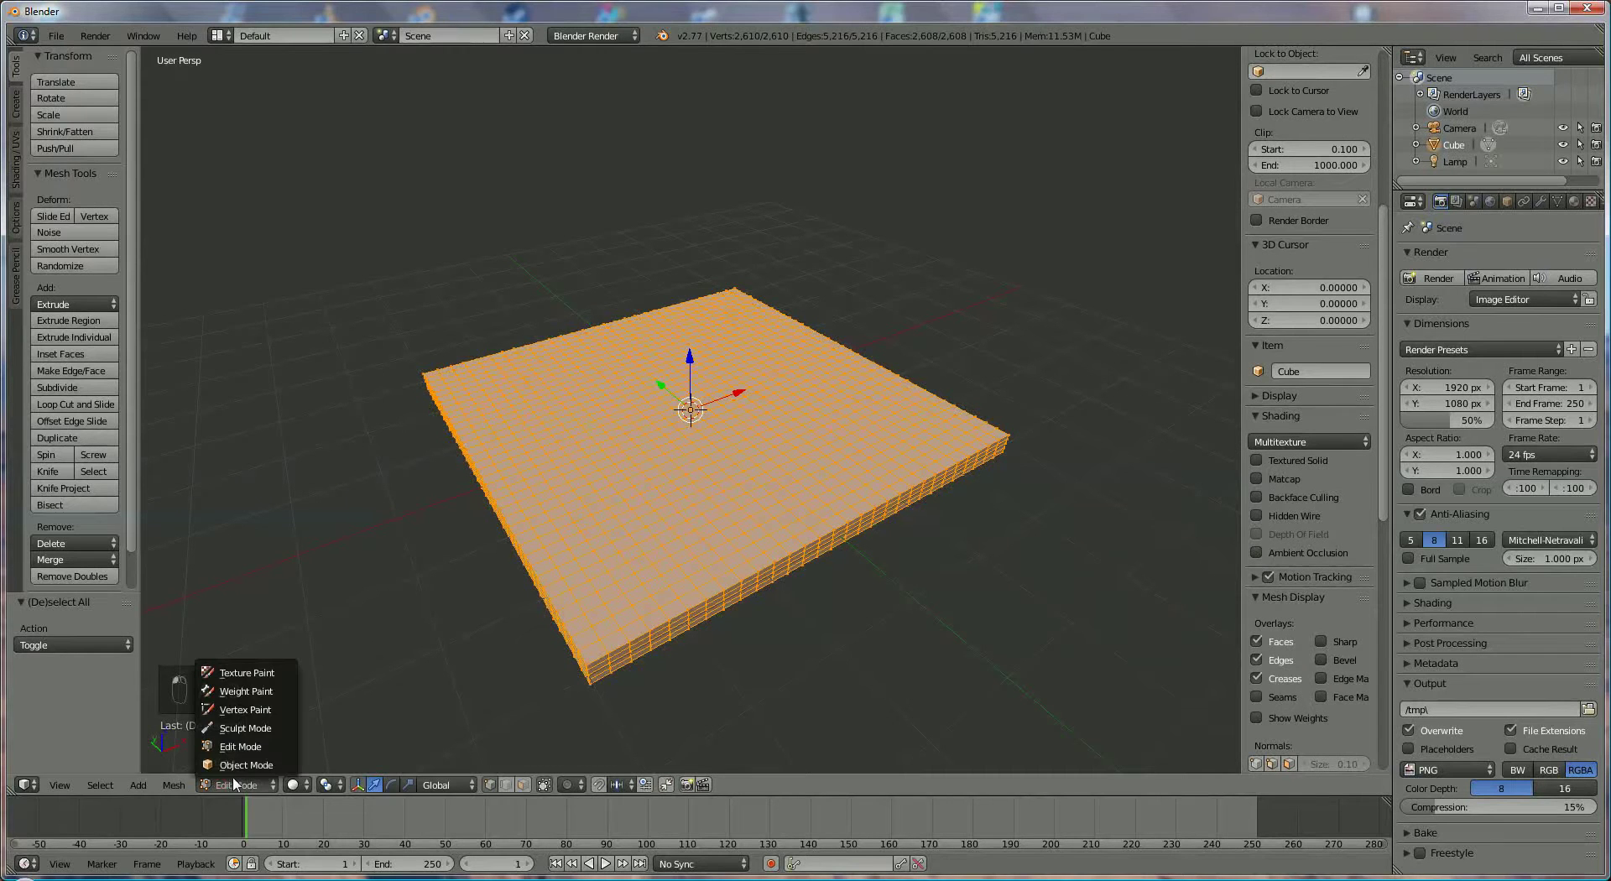
left_click(239, 765)
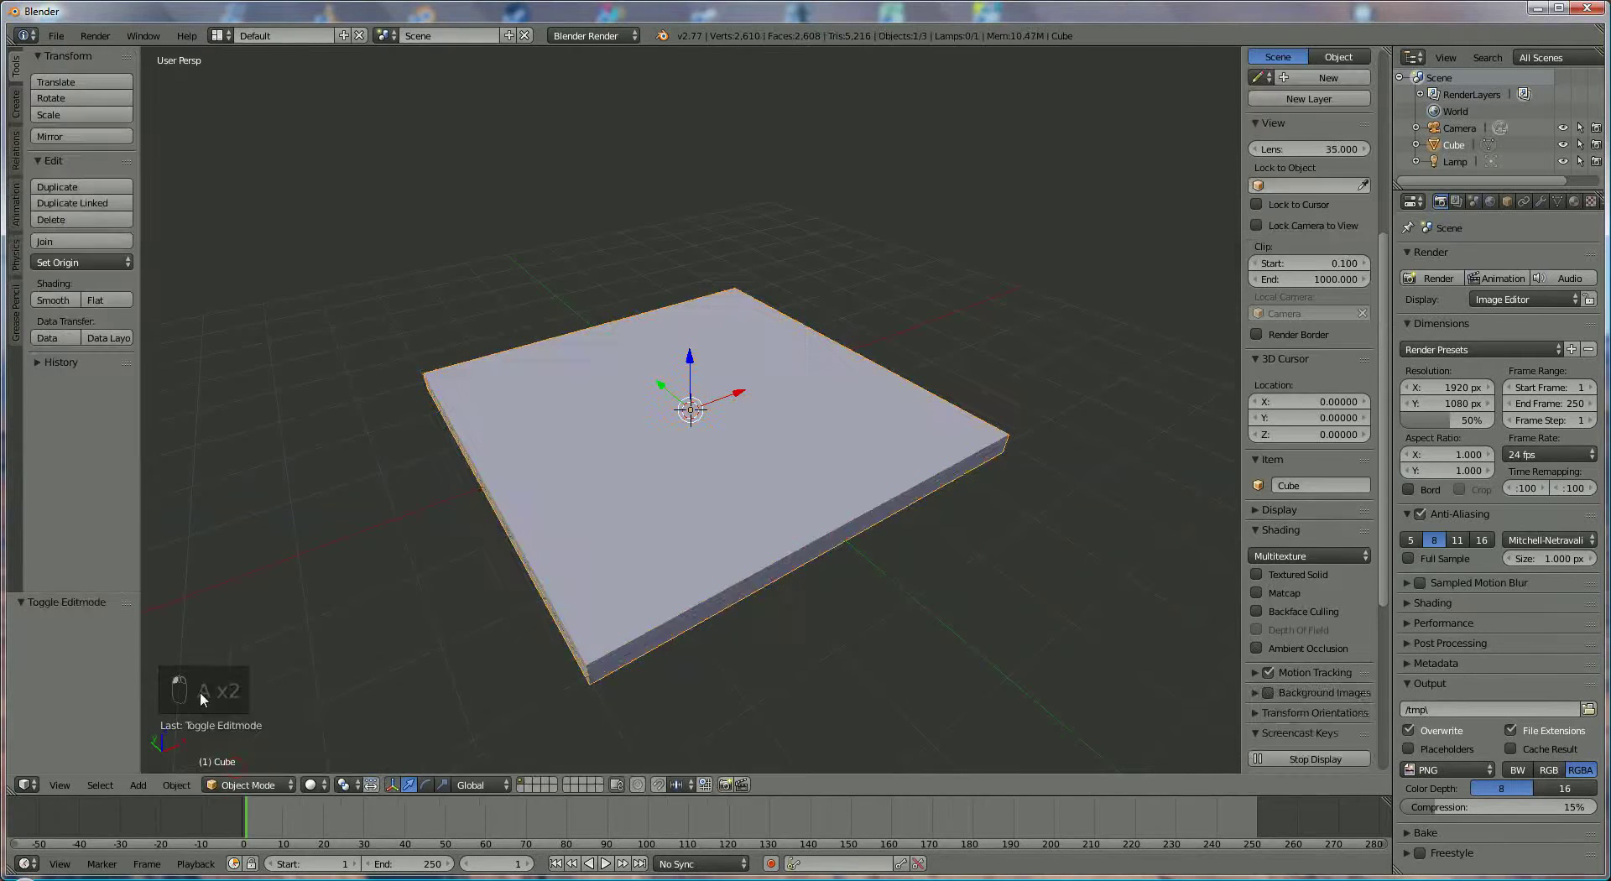
left_click(53, 300)
middle_click_drag(875, 458, 999, 481)
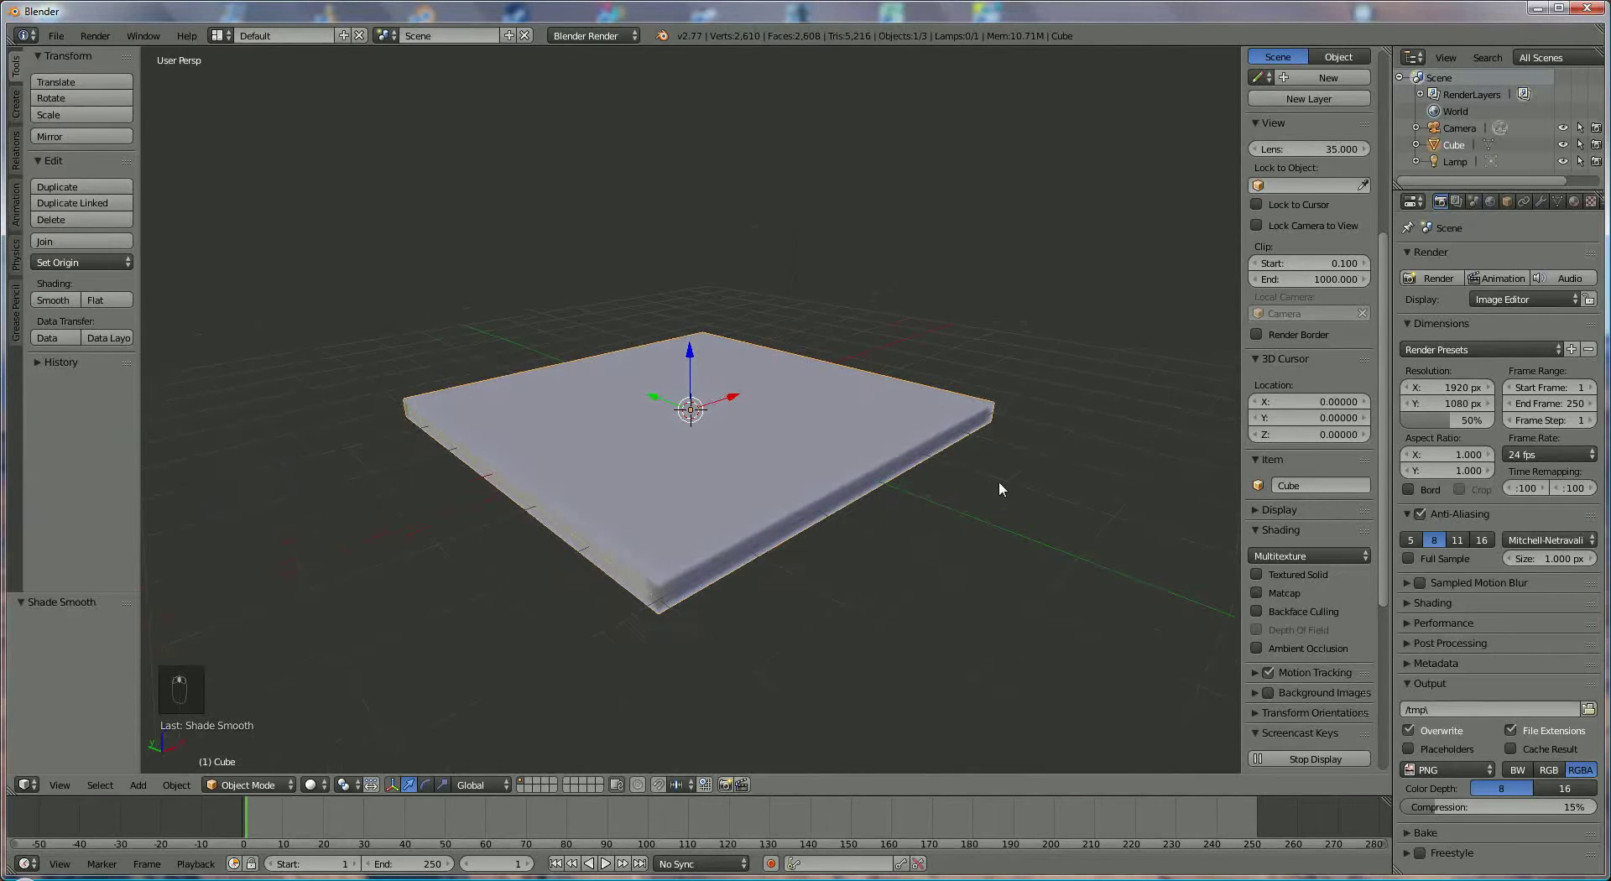
left_click(1574, 201)
left_click(1445, 310)
- Rename the slab's material to 'red'
type("cream")
key("BackSpace")
key("BackSpace")
key("BackSpace")
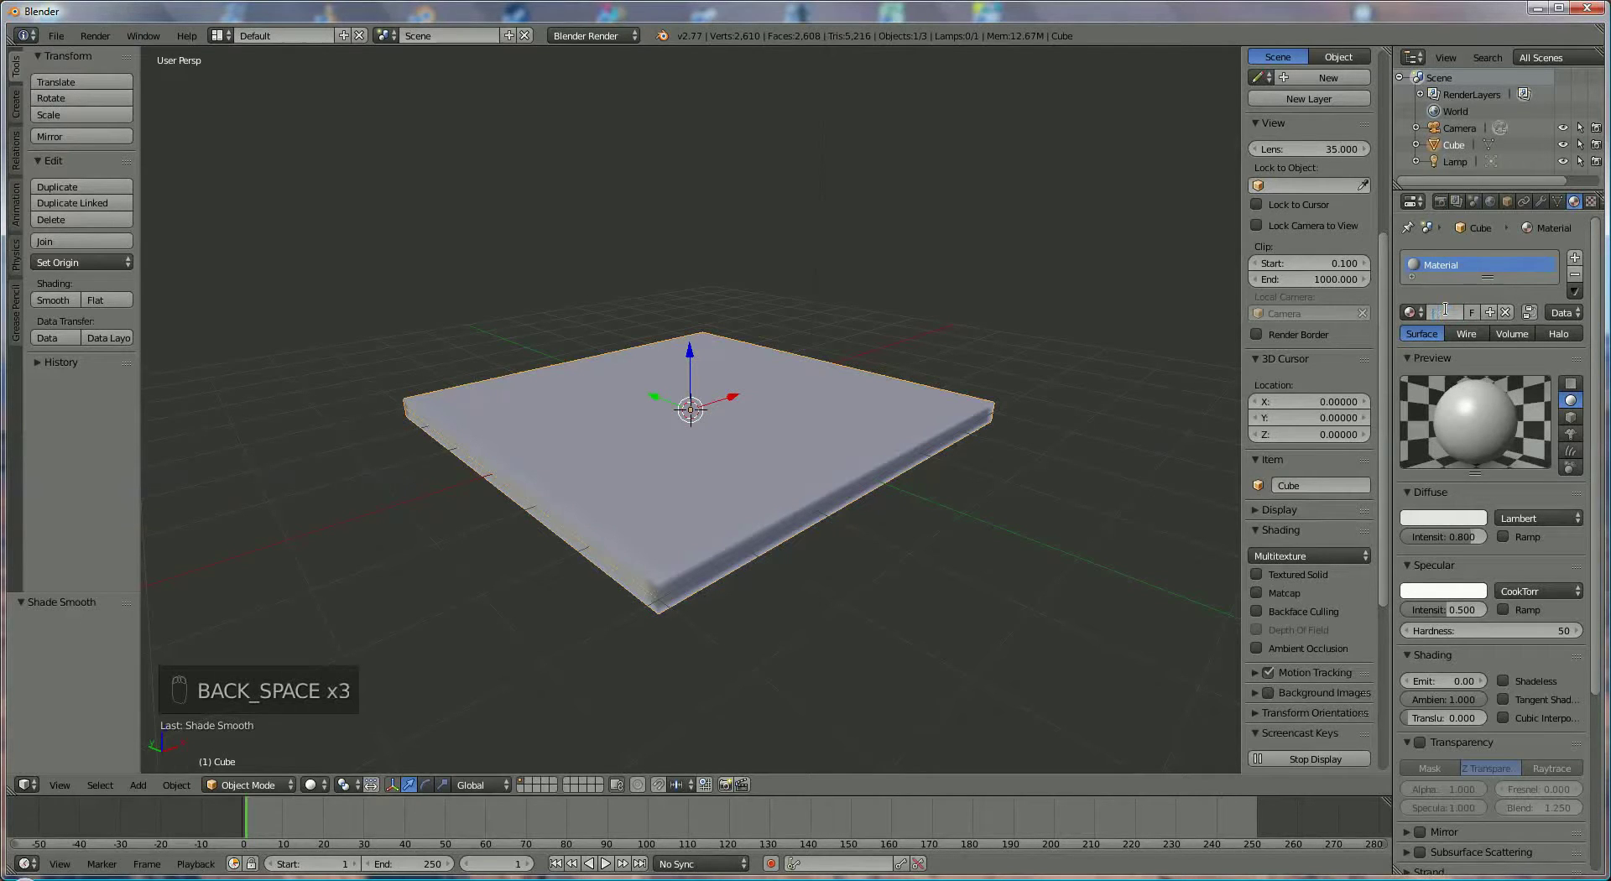
type("d")
key("Return")
- Make the diffuse colour red at intensity 1.000 and lower specular intensity to 0.026
left_click(1470, 520)
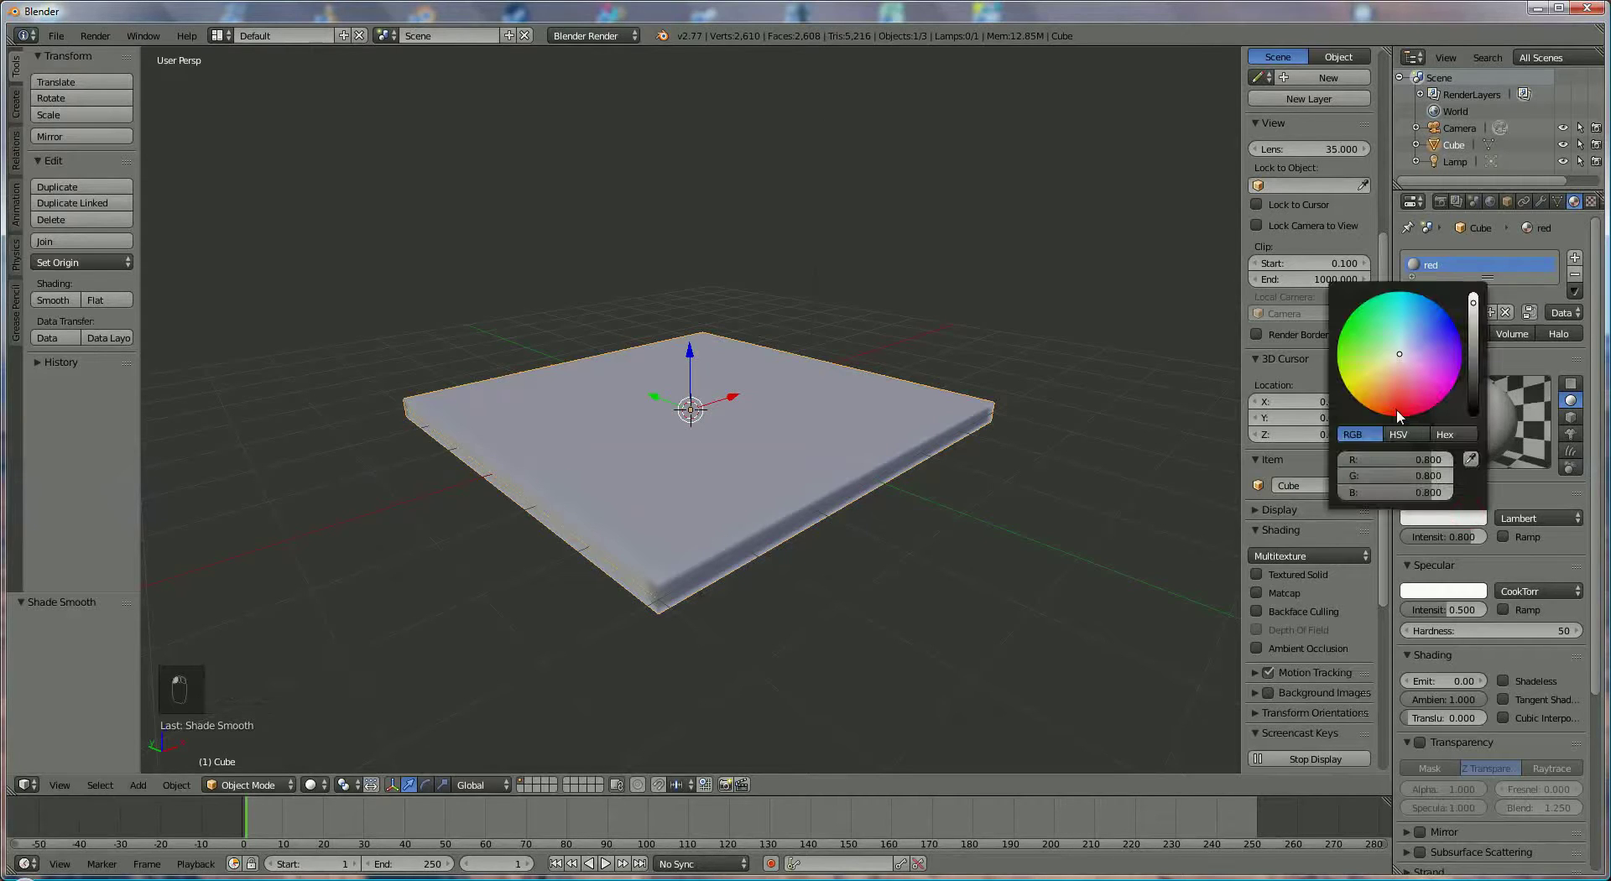
left_click(1398, 409)
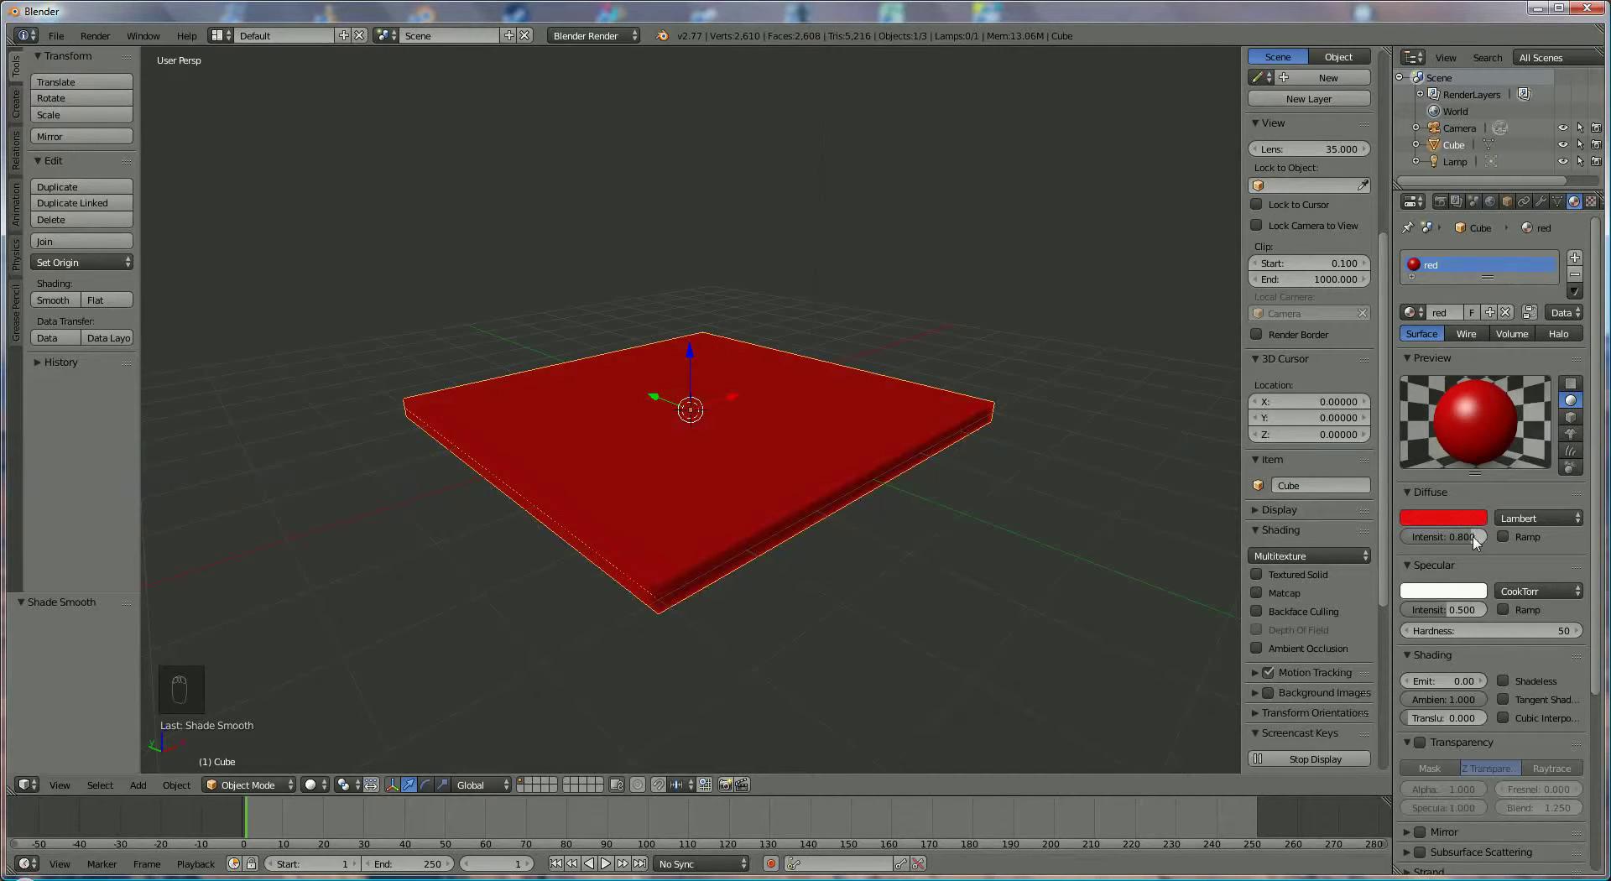
left_click_drag(1444, 537, 1514, 538)
left_click_drag(1461, 610, 1400, 619)
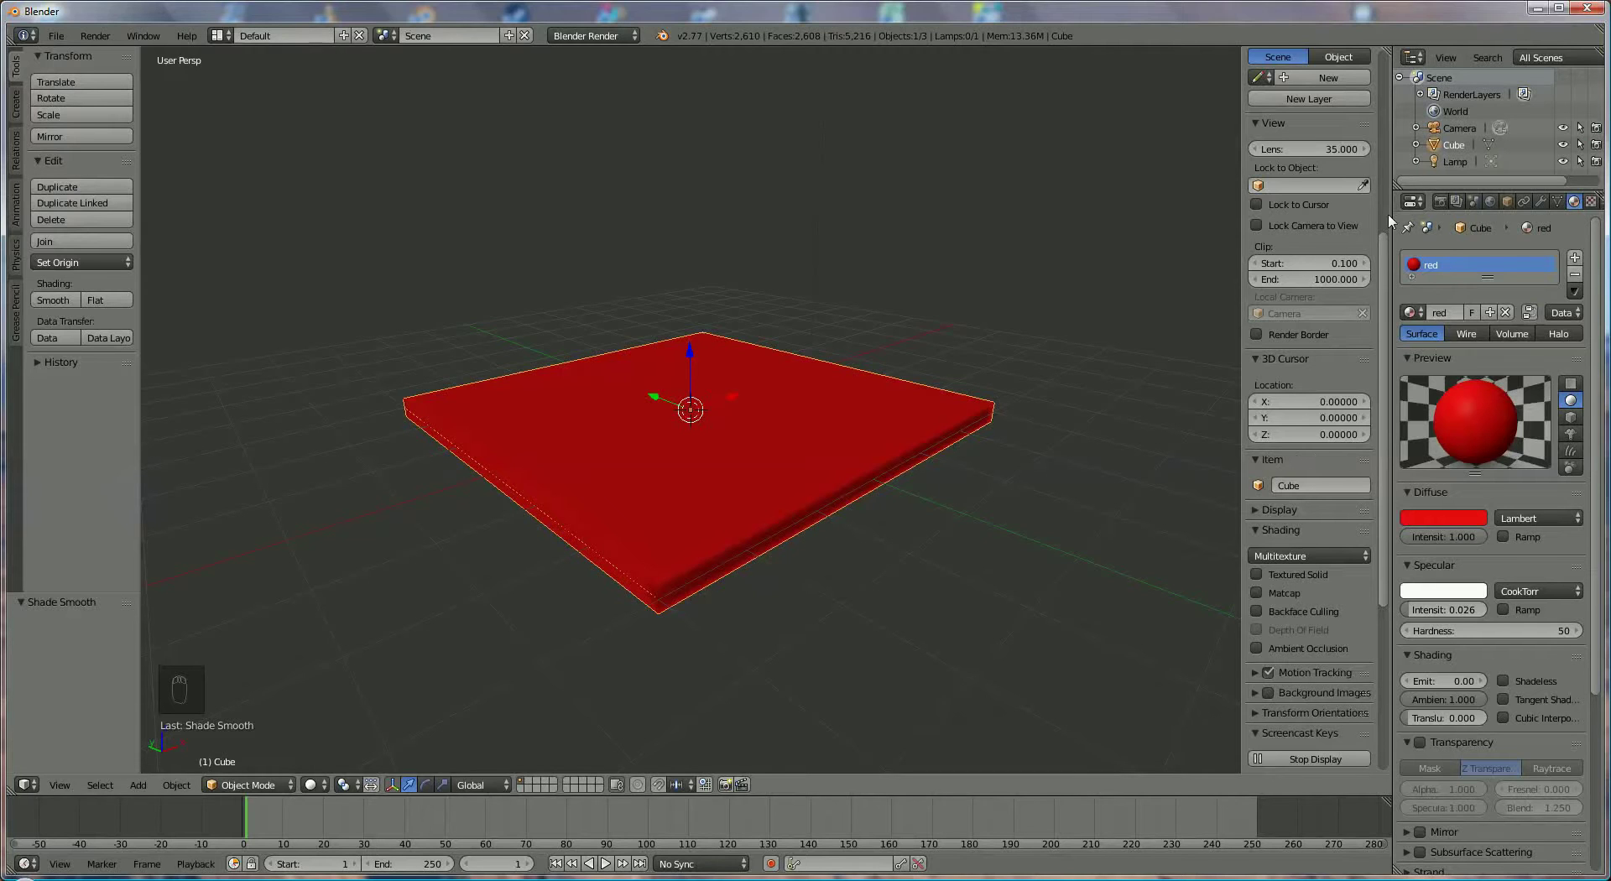
left_click_drag(1391, 224, 1343, 224)
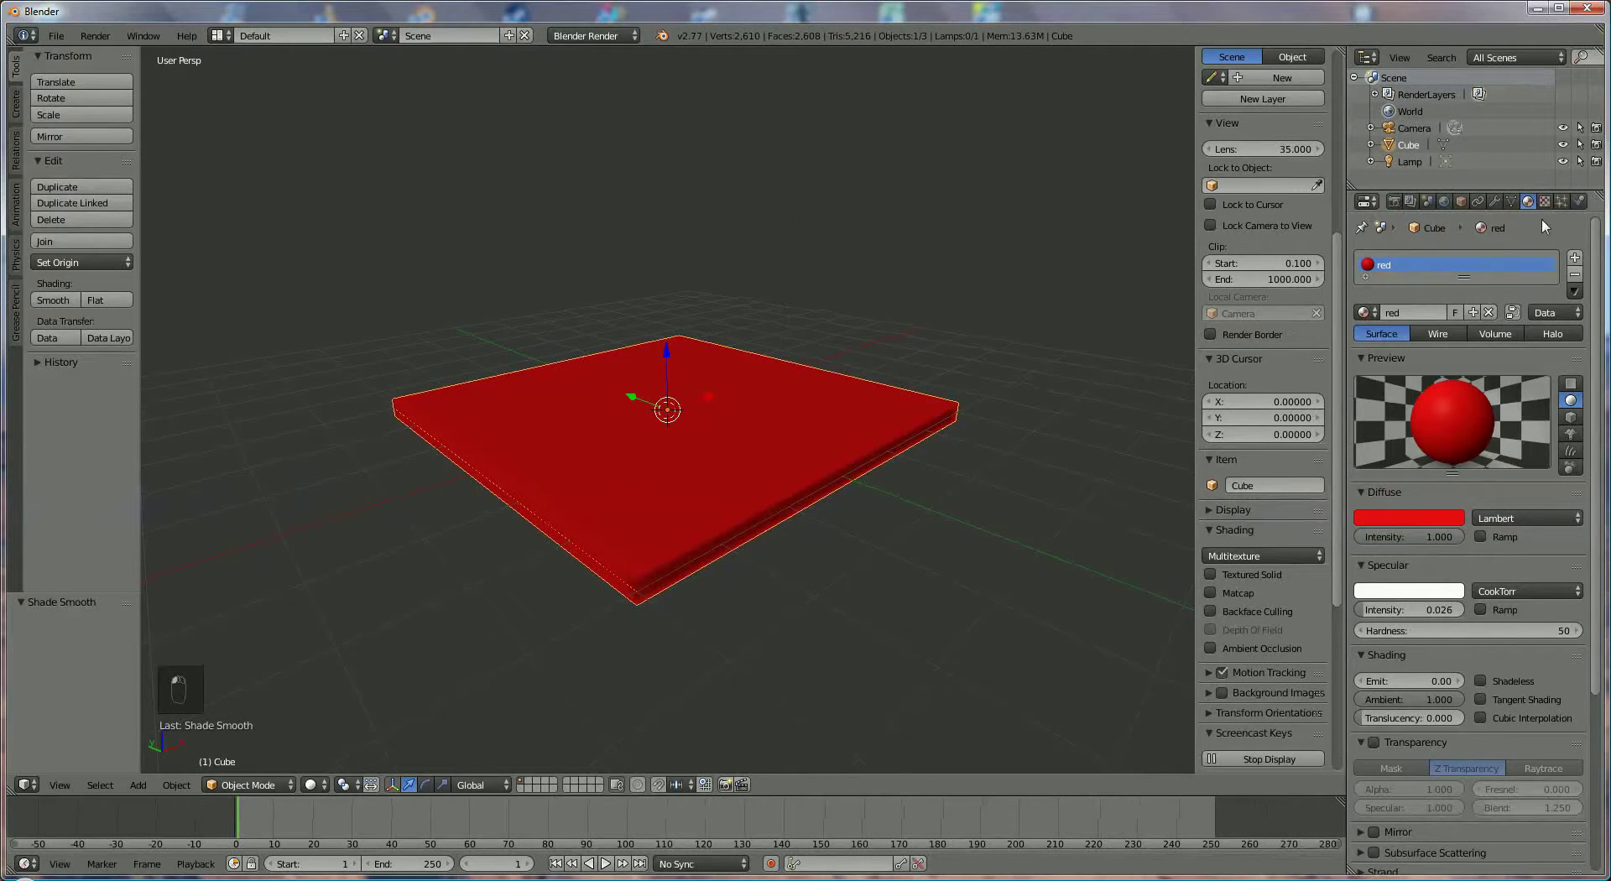
- Give the slab Cotton-preset cloth physics and select its Gravity field weight for editing
left_click(1580, 202)
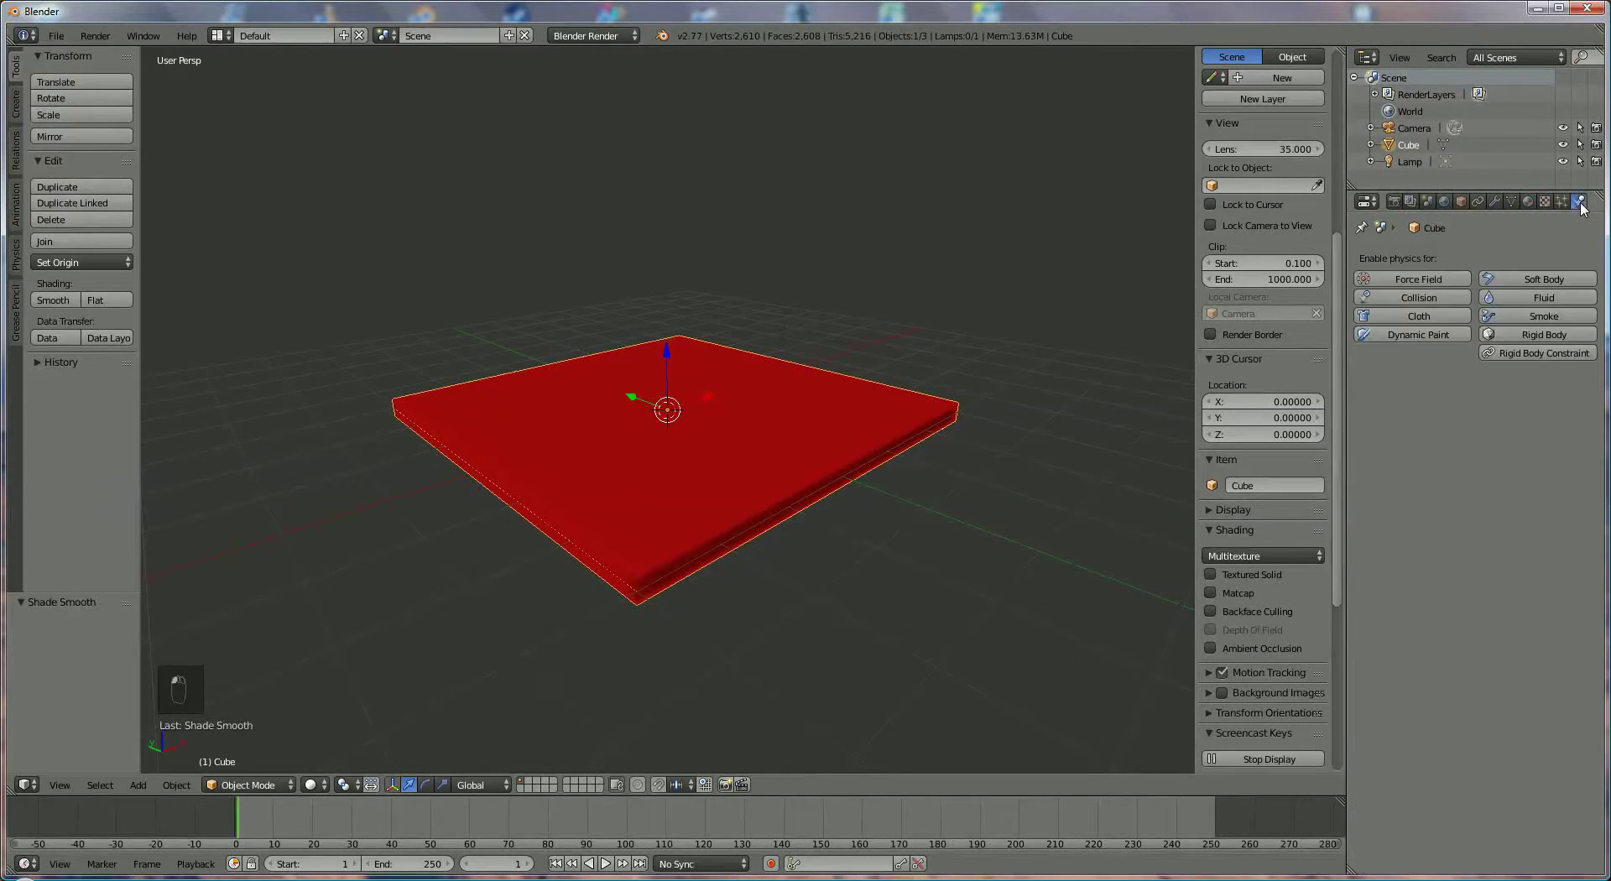
left_click(1419, 317)
left_click(1392, 421)
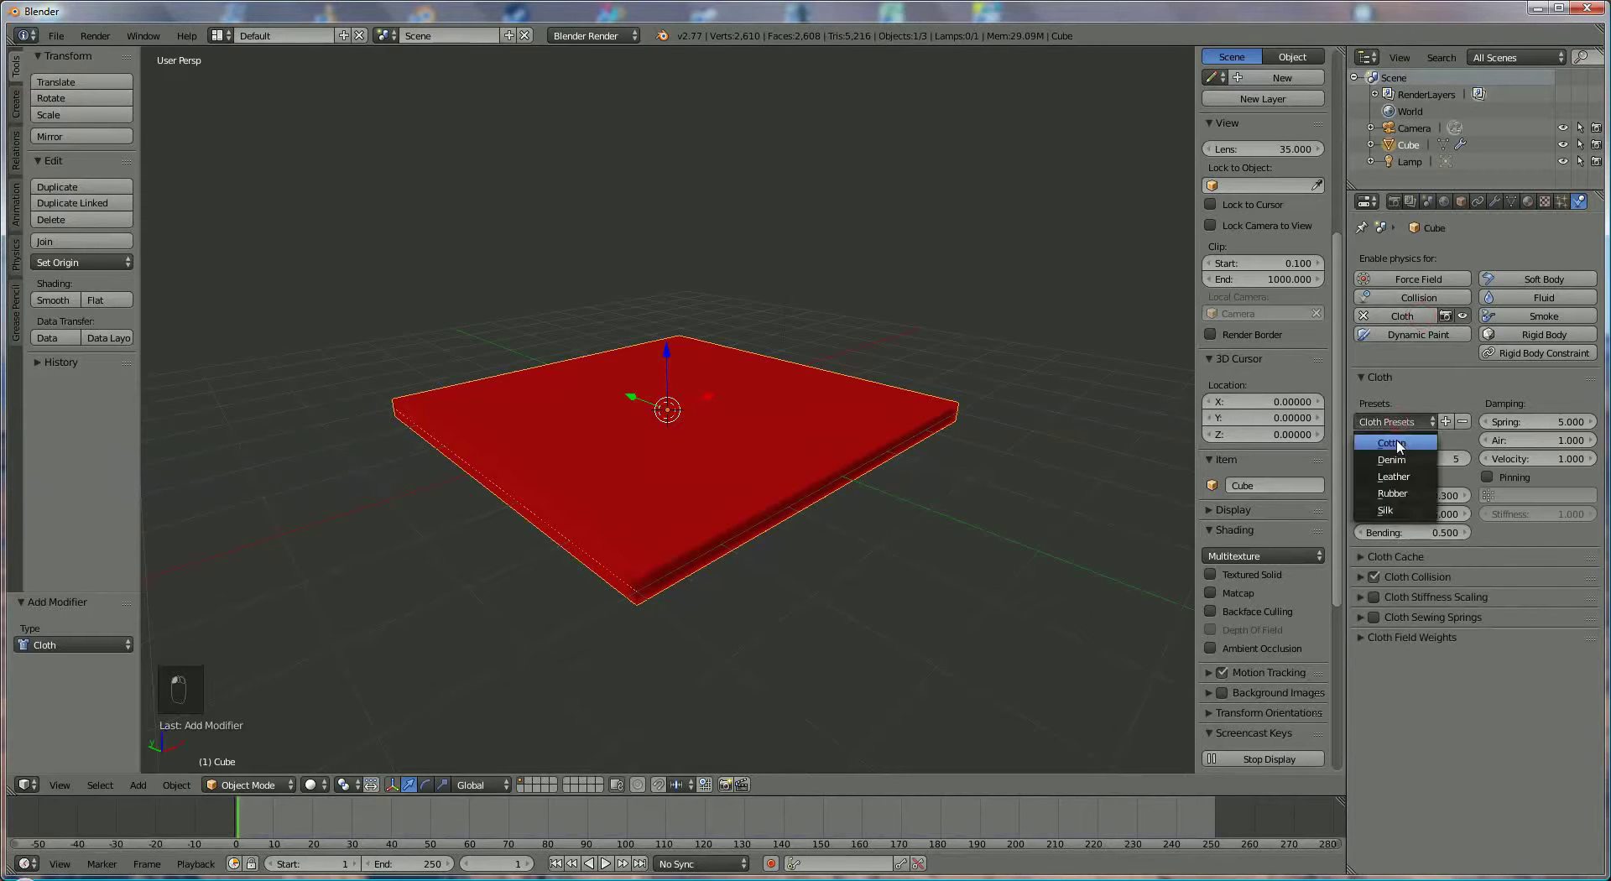
left_click(1397, 444)
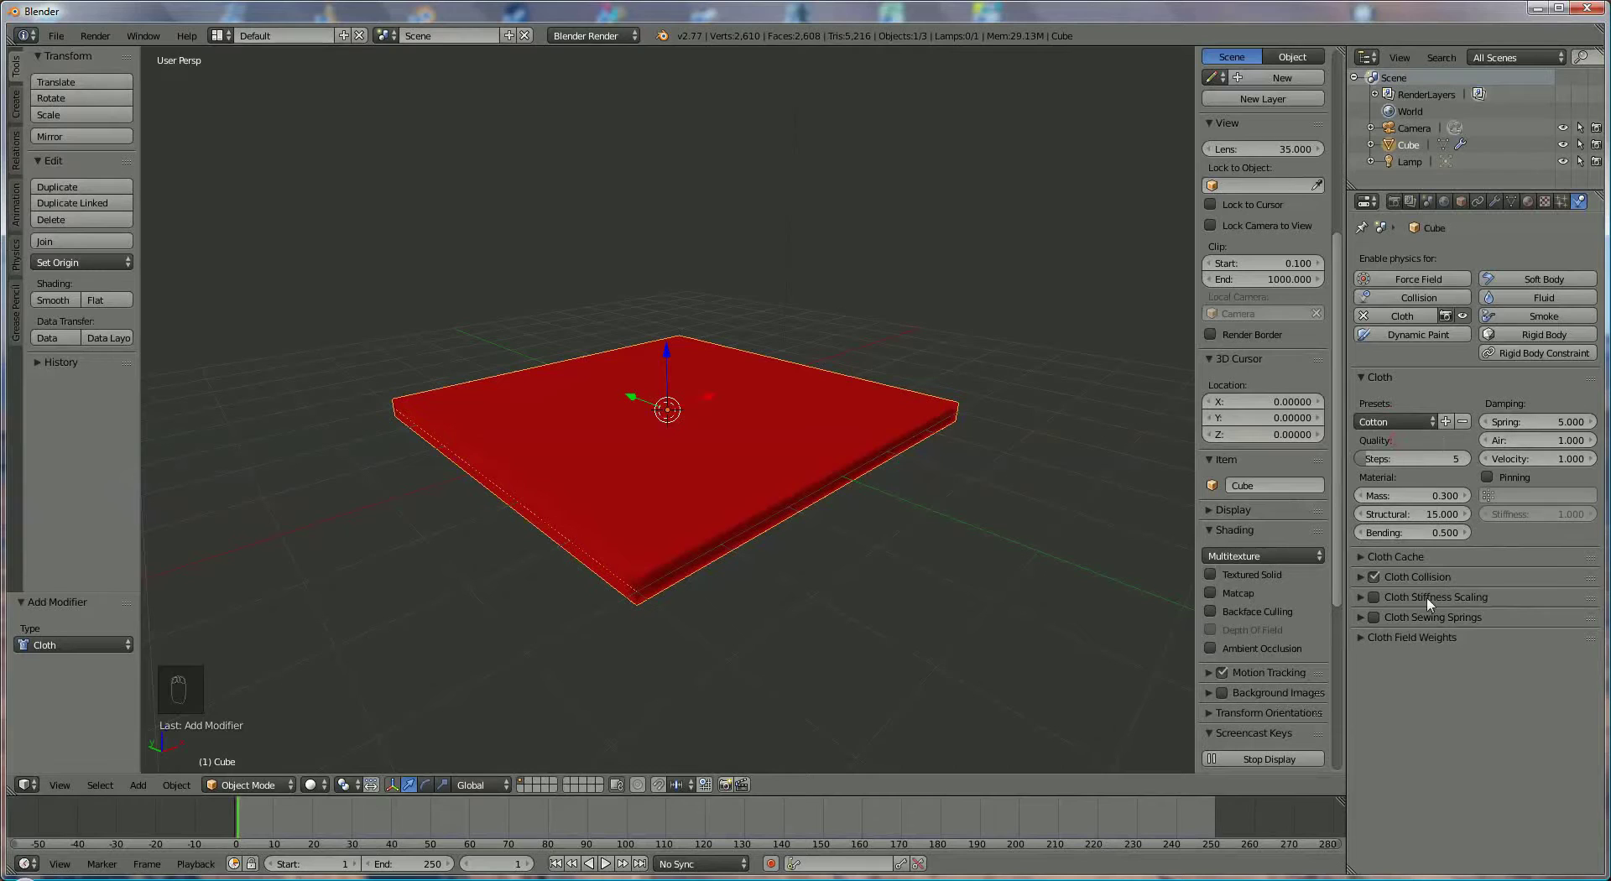
left_click(1359, 638)
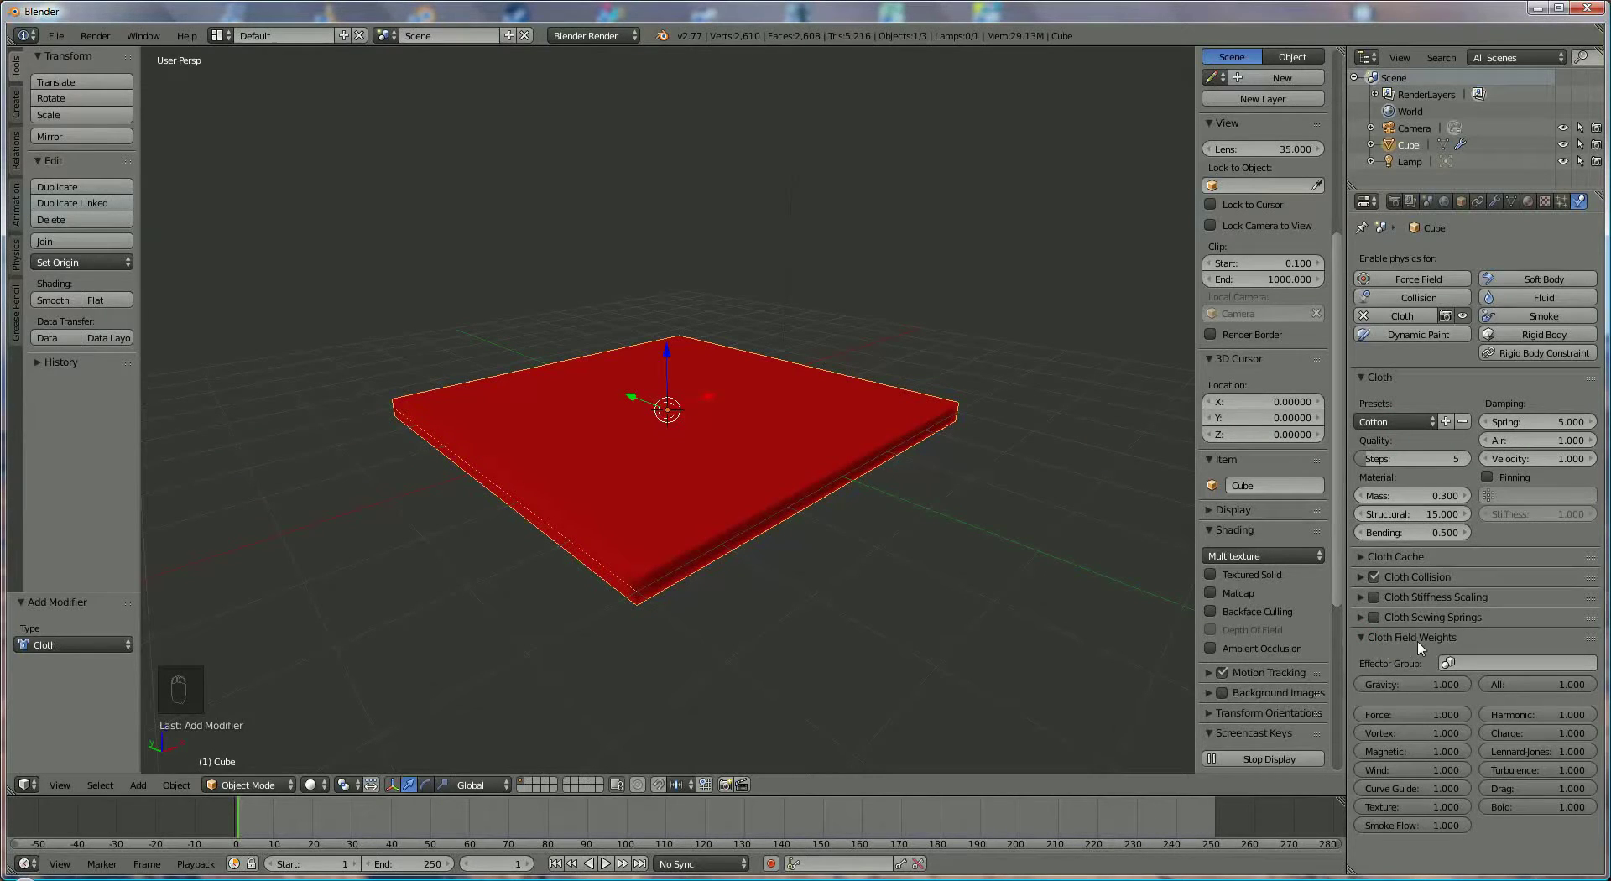
left_click(1427, 686)
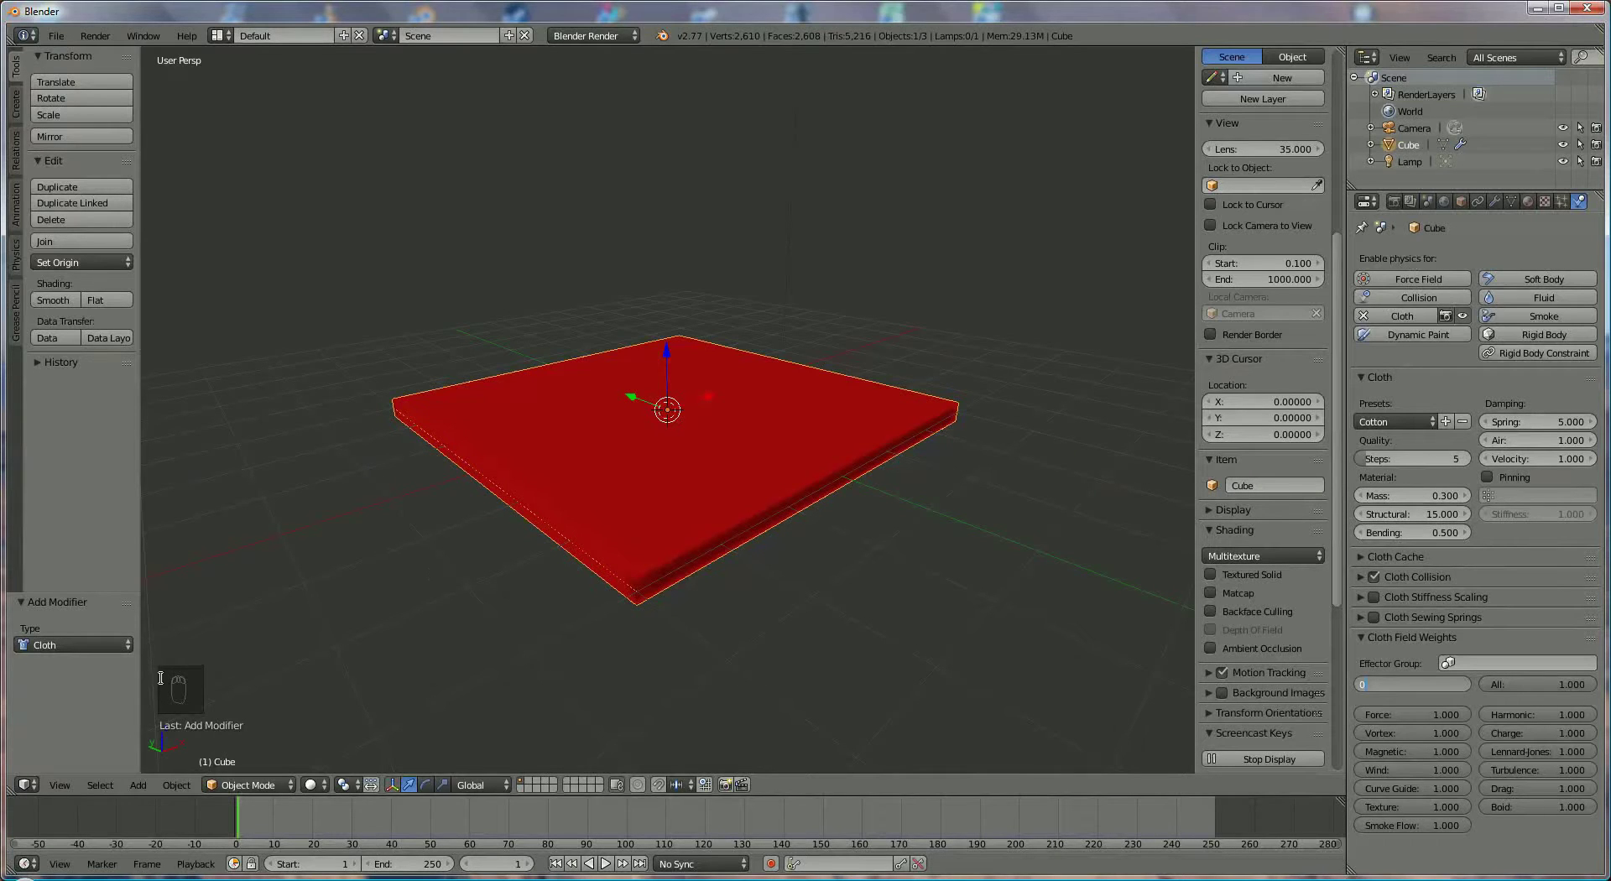
- Add a Force field object and move it along Y to 0.569
left_click(138, 785)
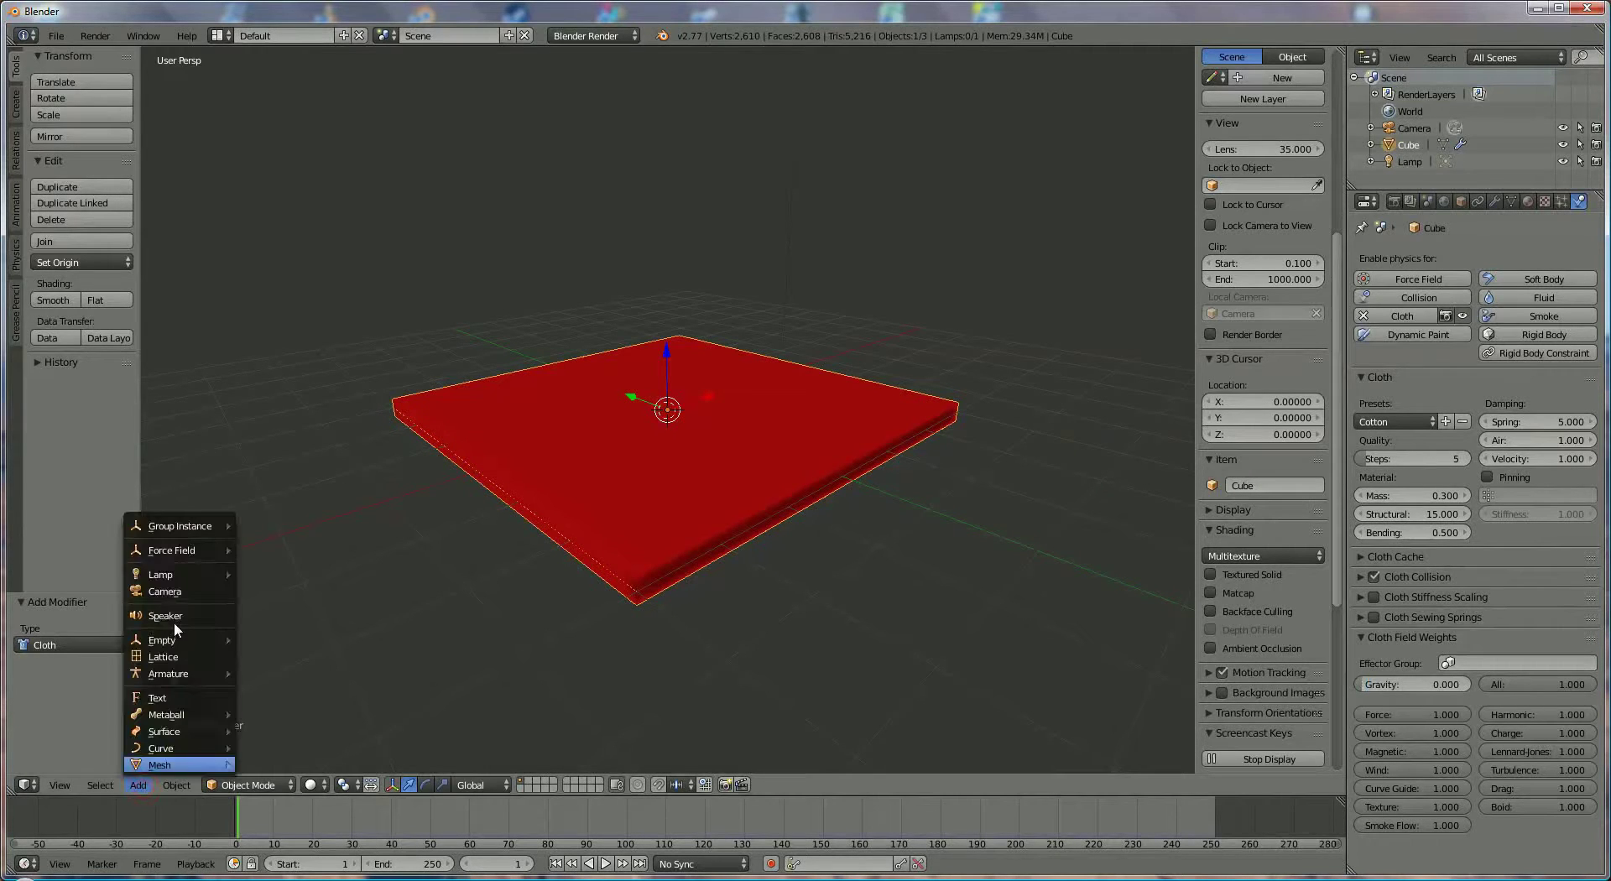
mouse_move(181, 547)
left_click(255, 553)
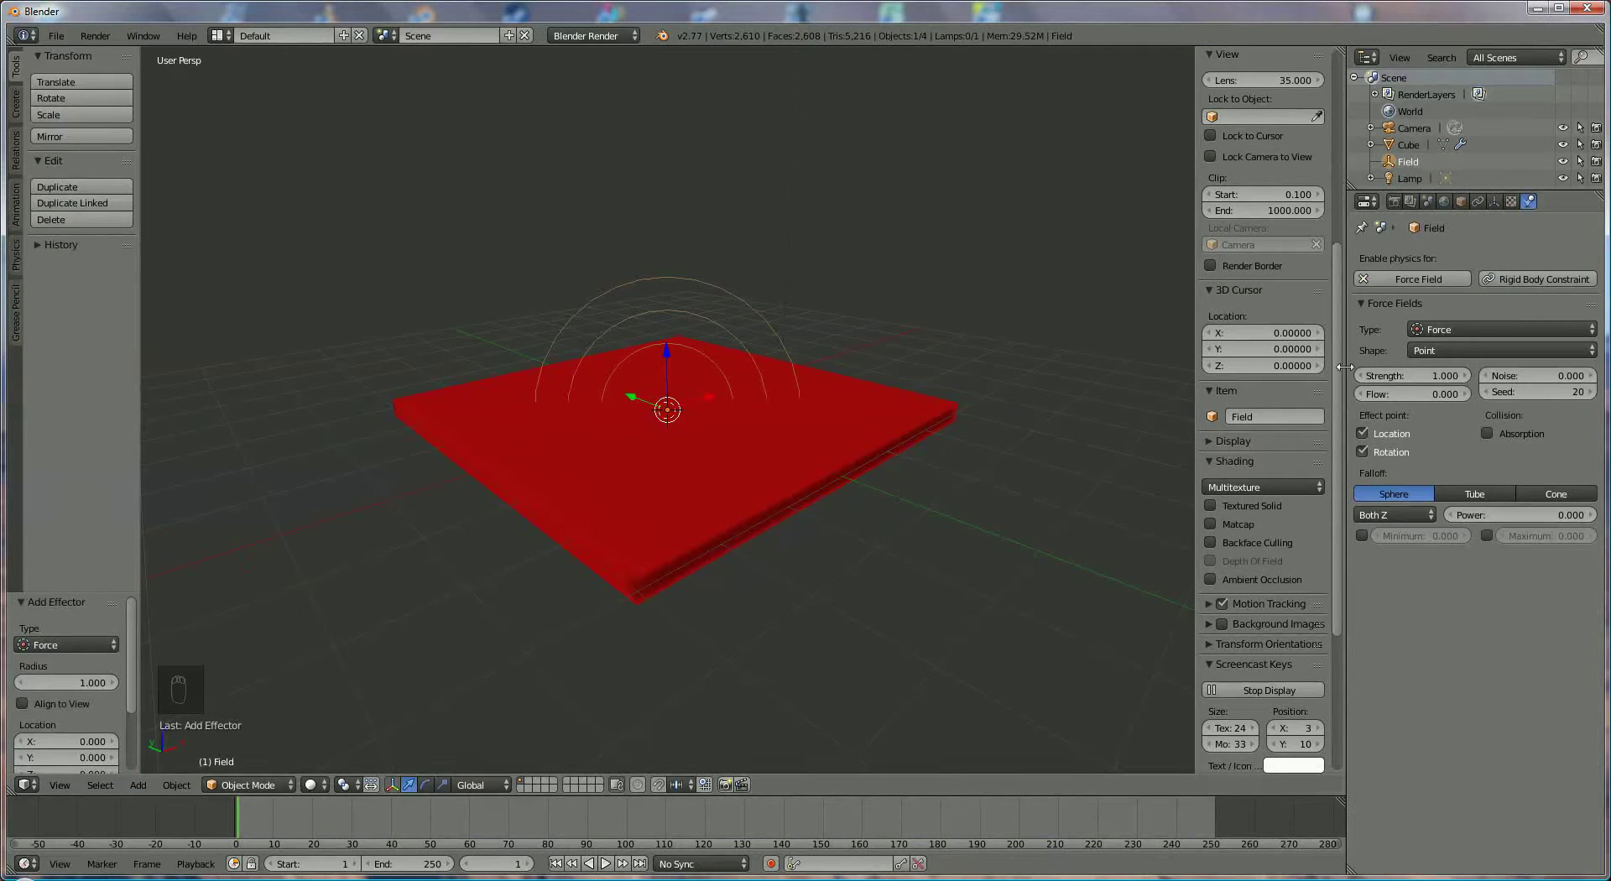
scroll(1334, 331, "up", 10)
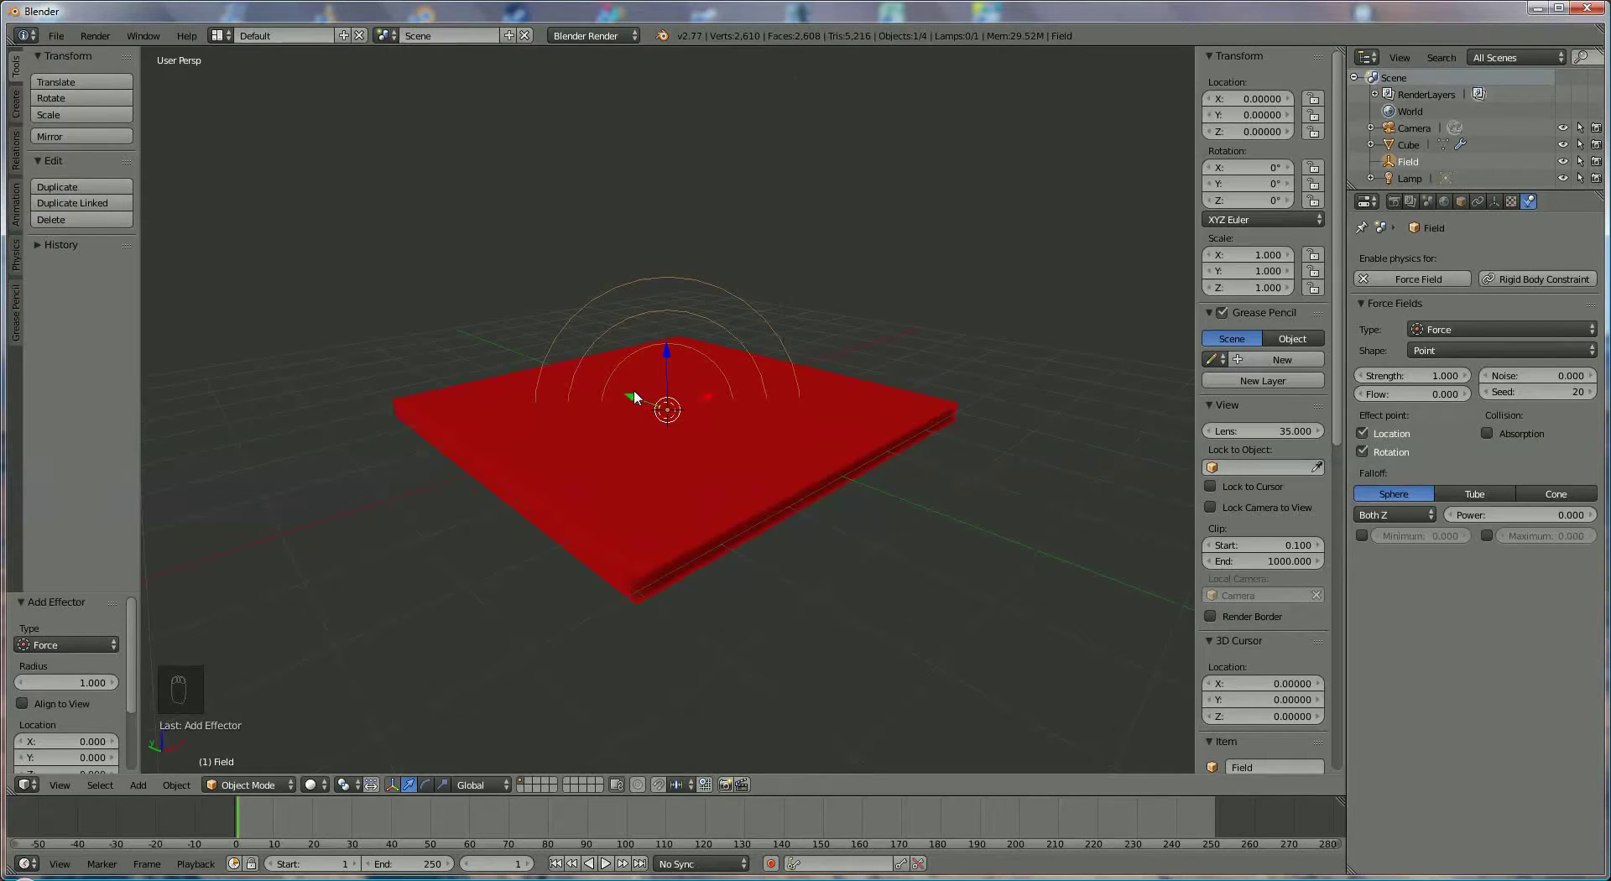
left_click_drag(633, 392, 607, 381)
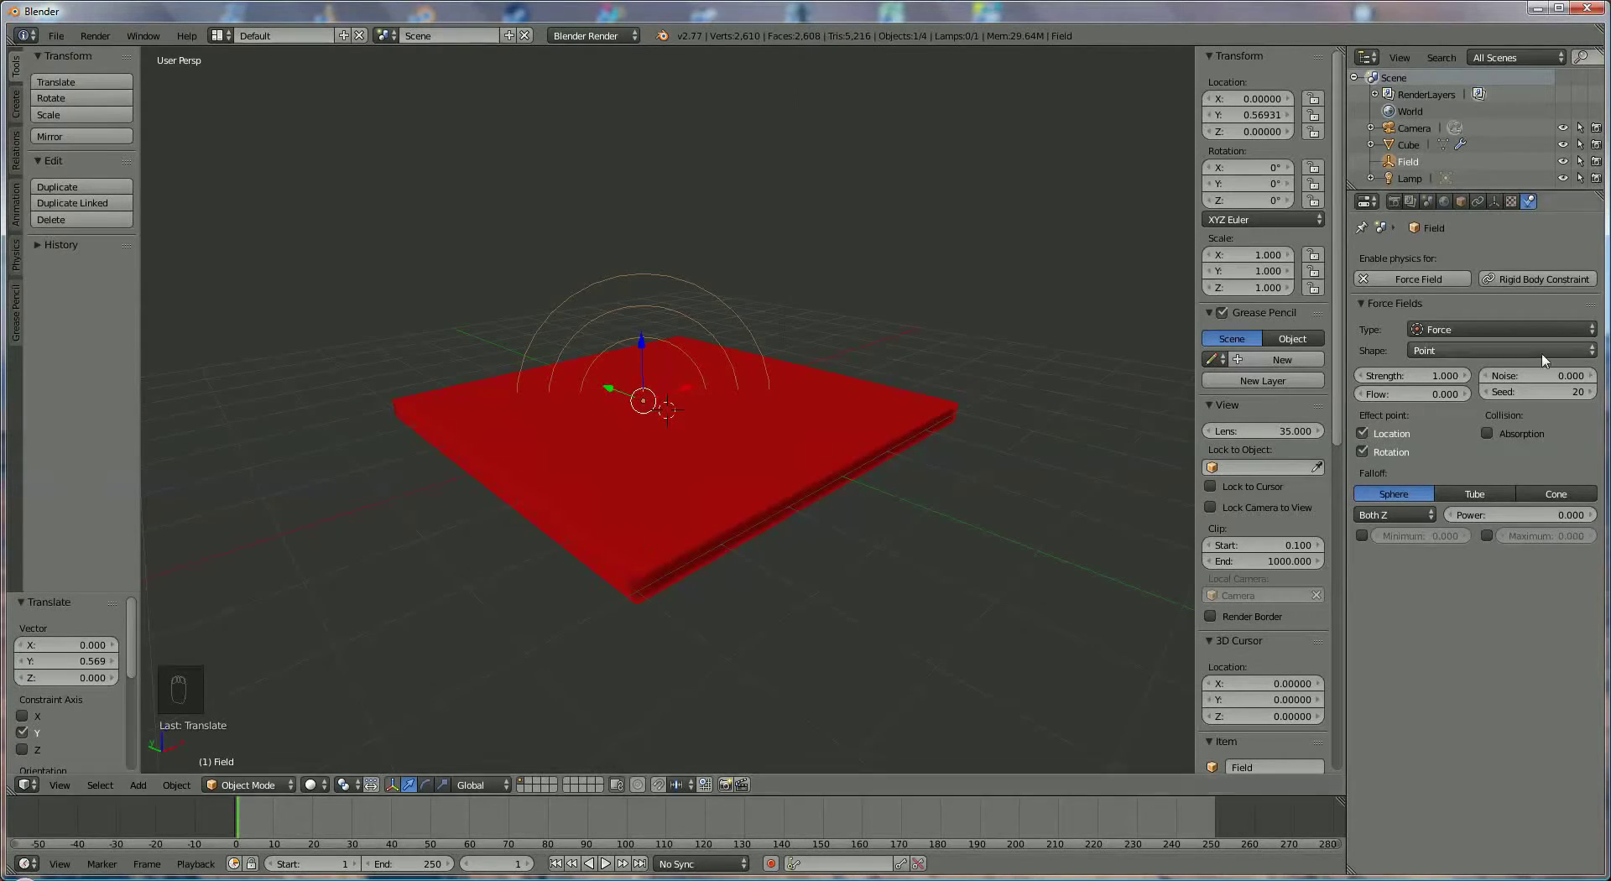
- Set the force field's Strength to 100
left_click(1434, 381)
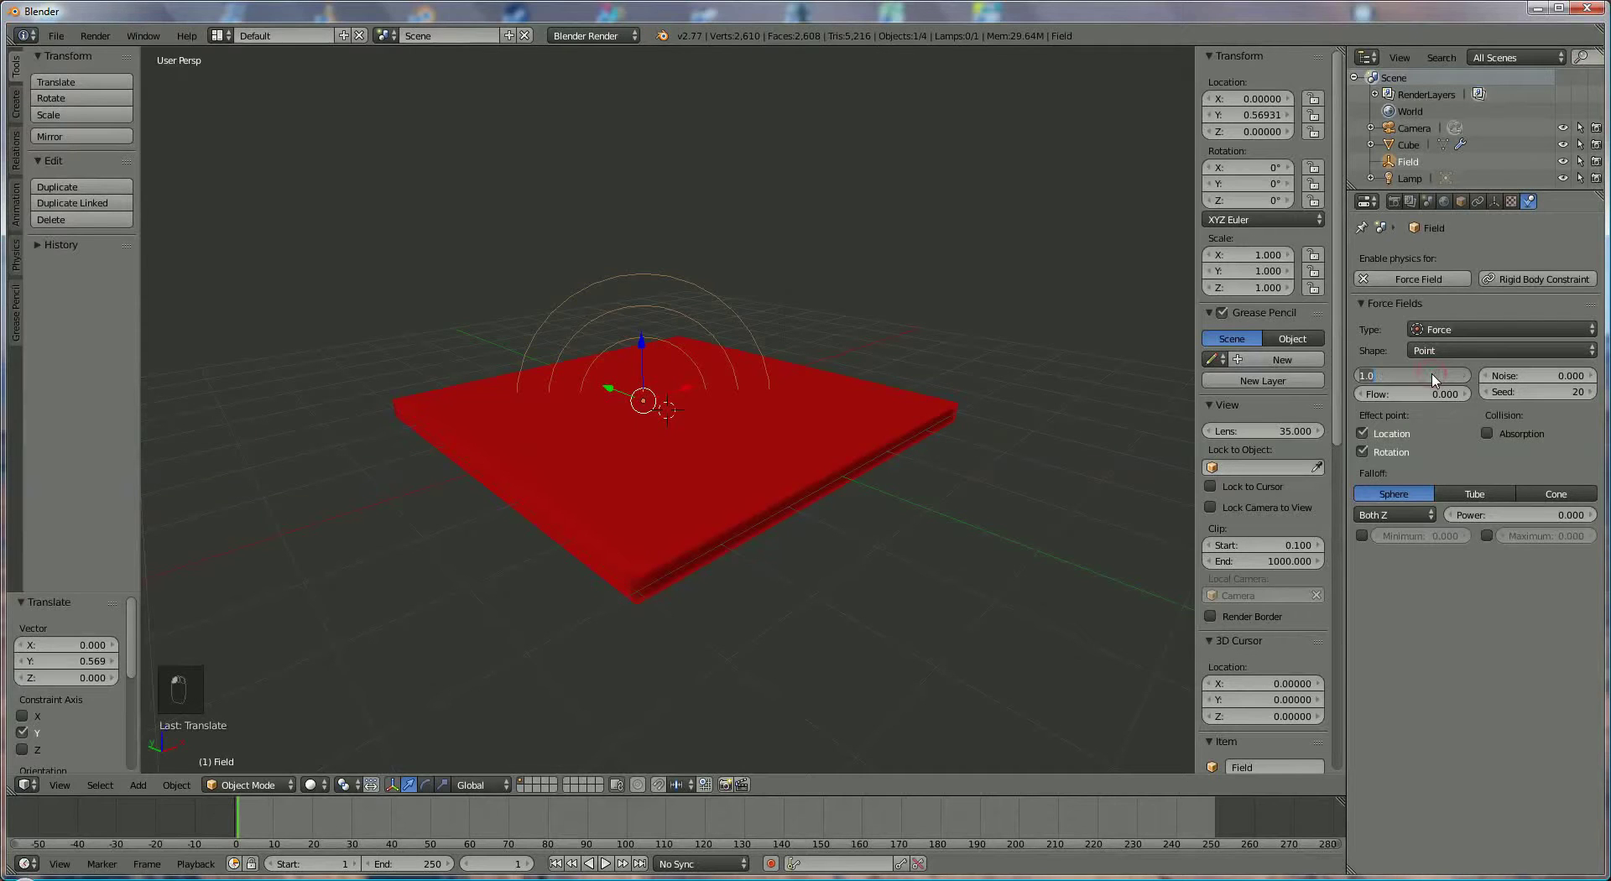
type("100")
key("Return")
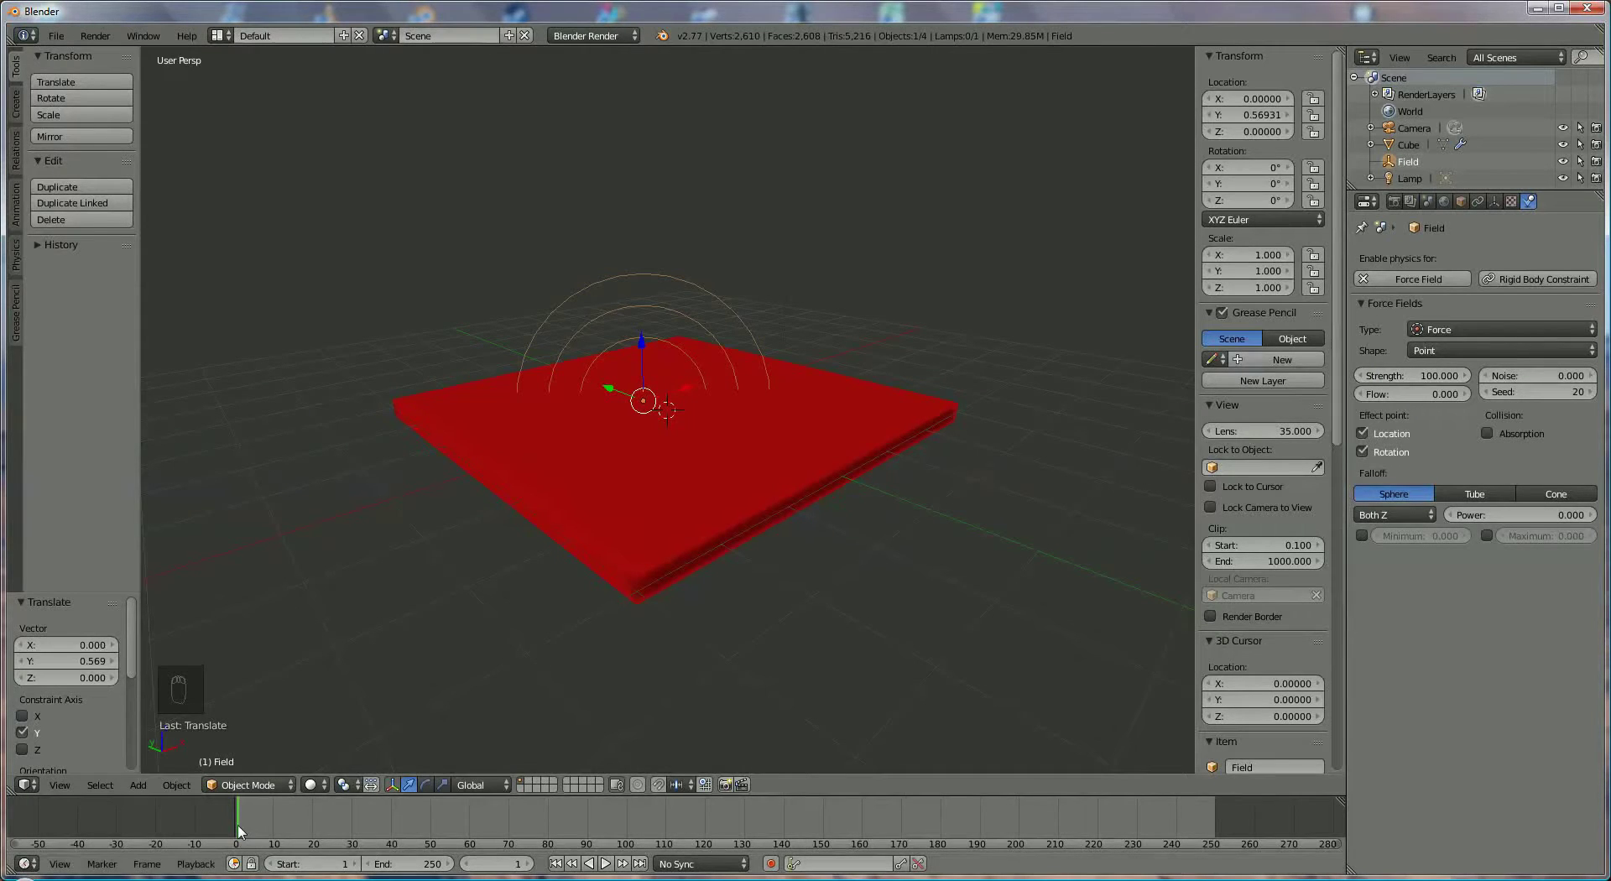
- Play the cloth simulation, then stop it and rewind to frame 1
left_click(606, 864)
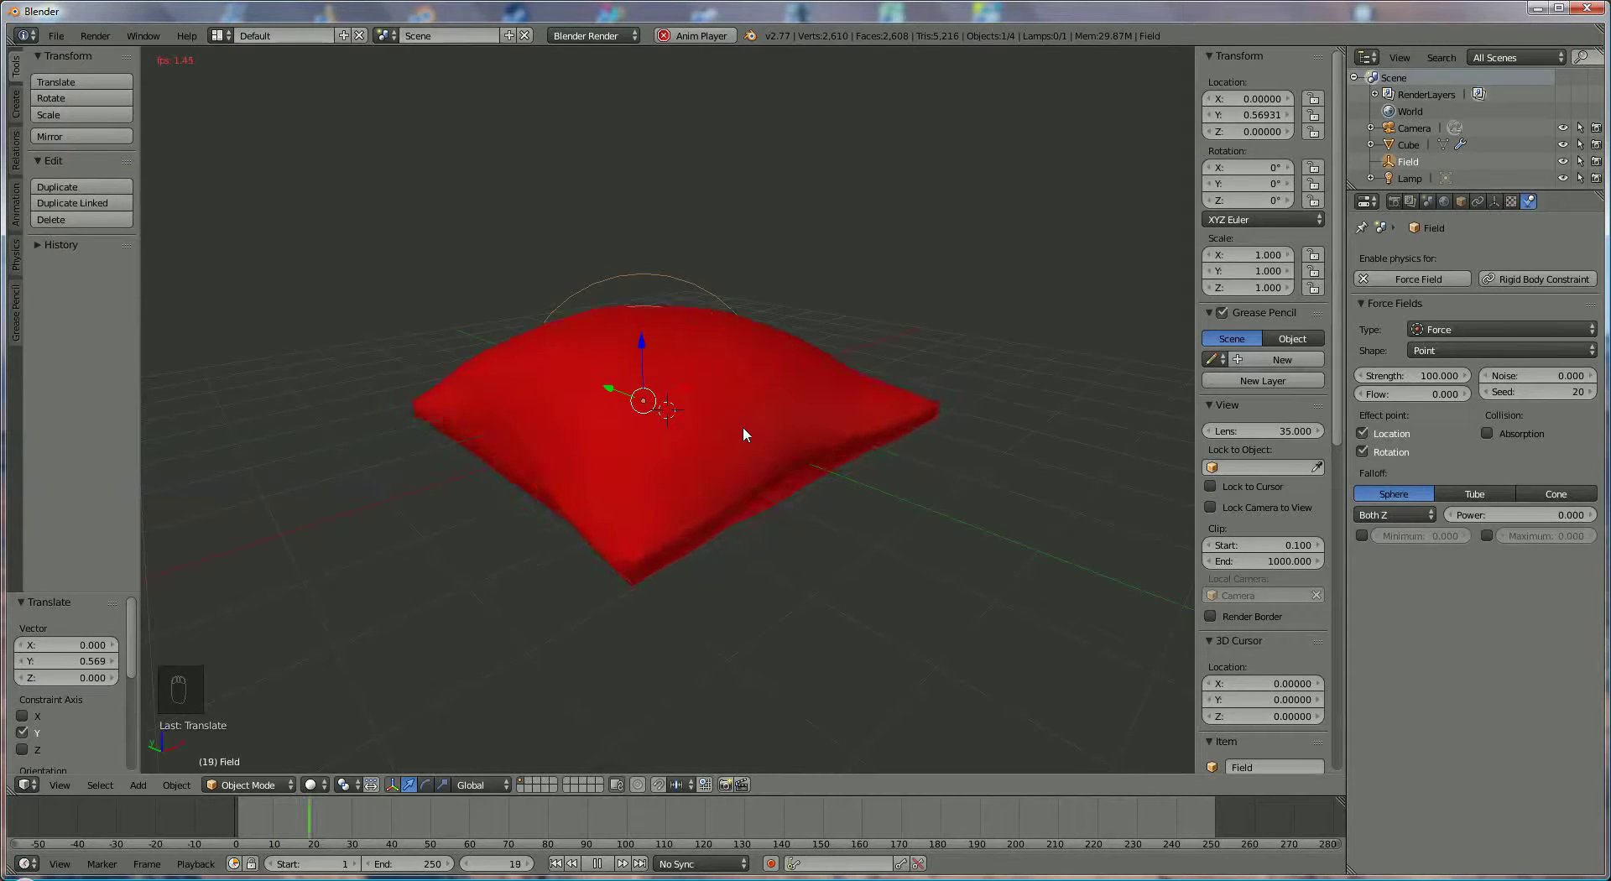
left_click(597, 863)
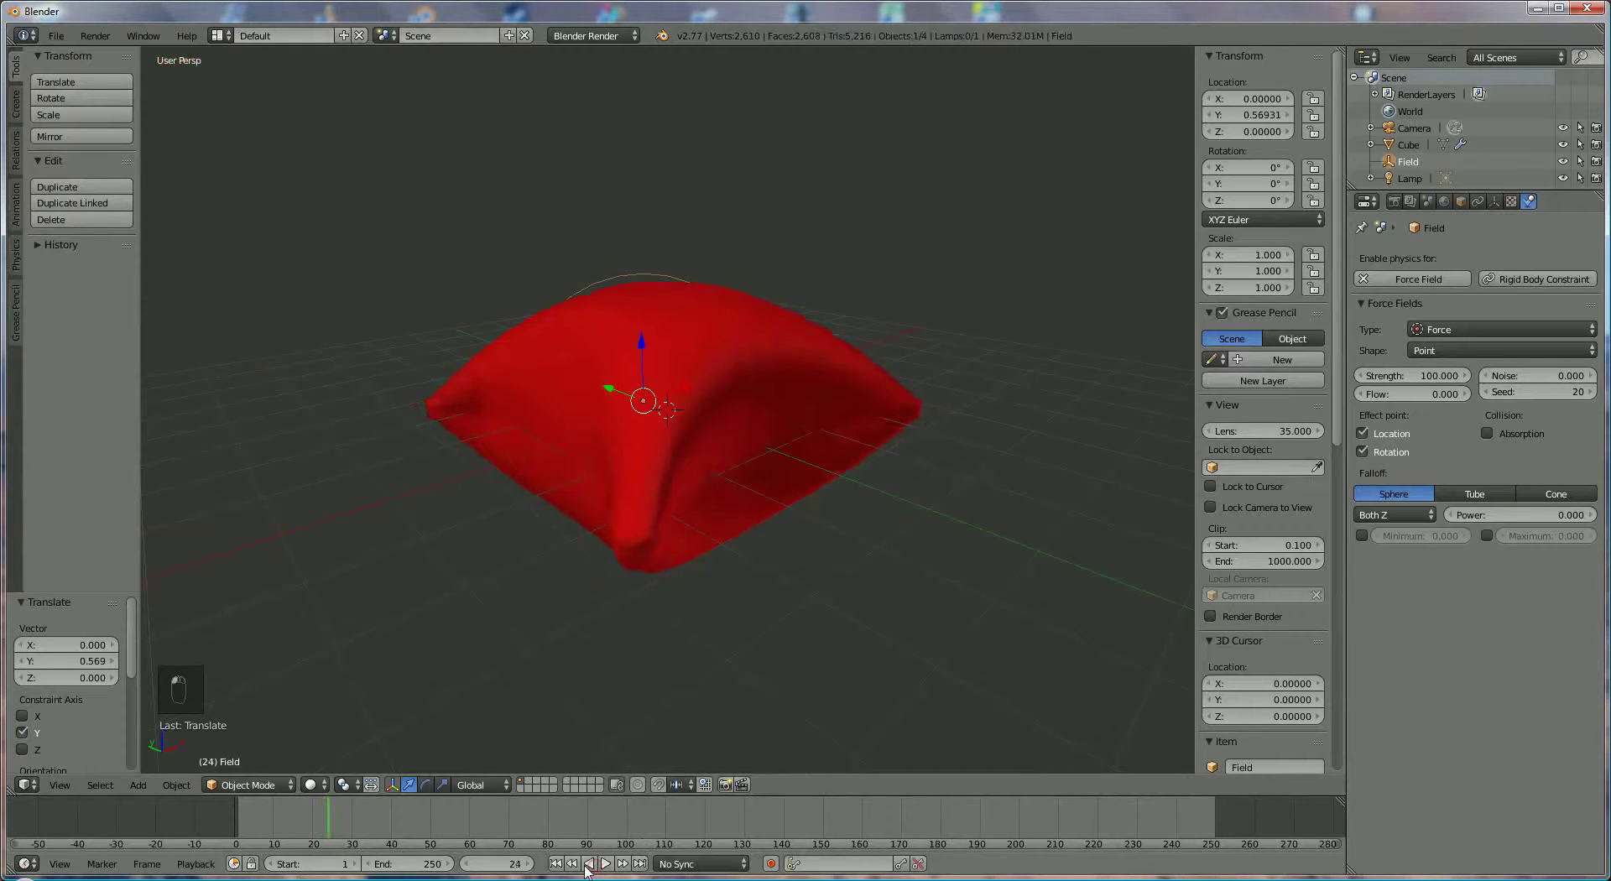
left_click(555, 863)
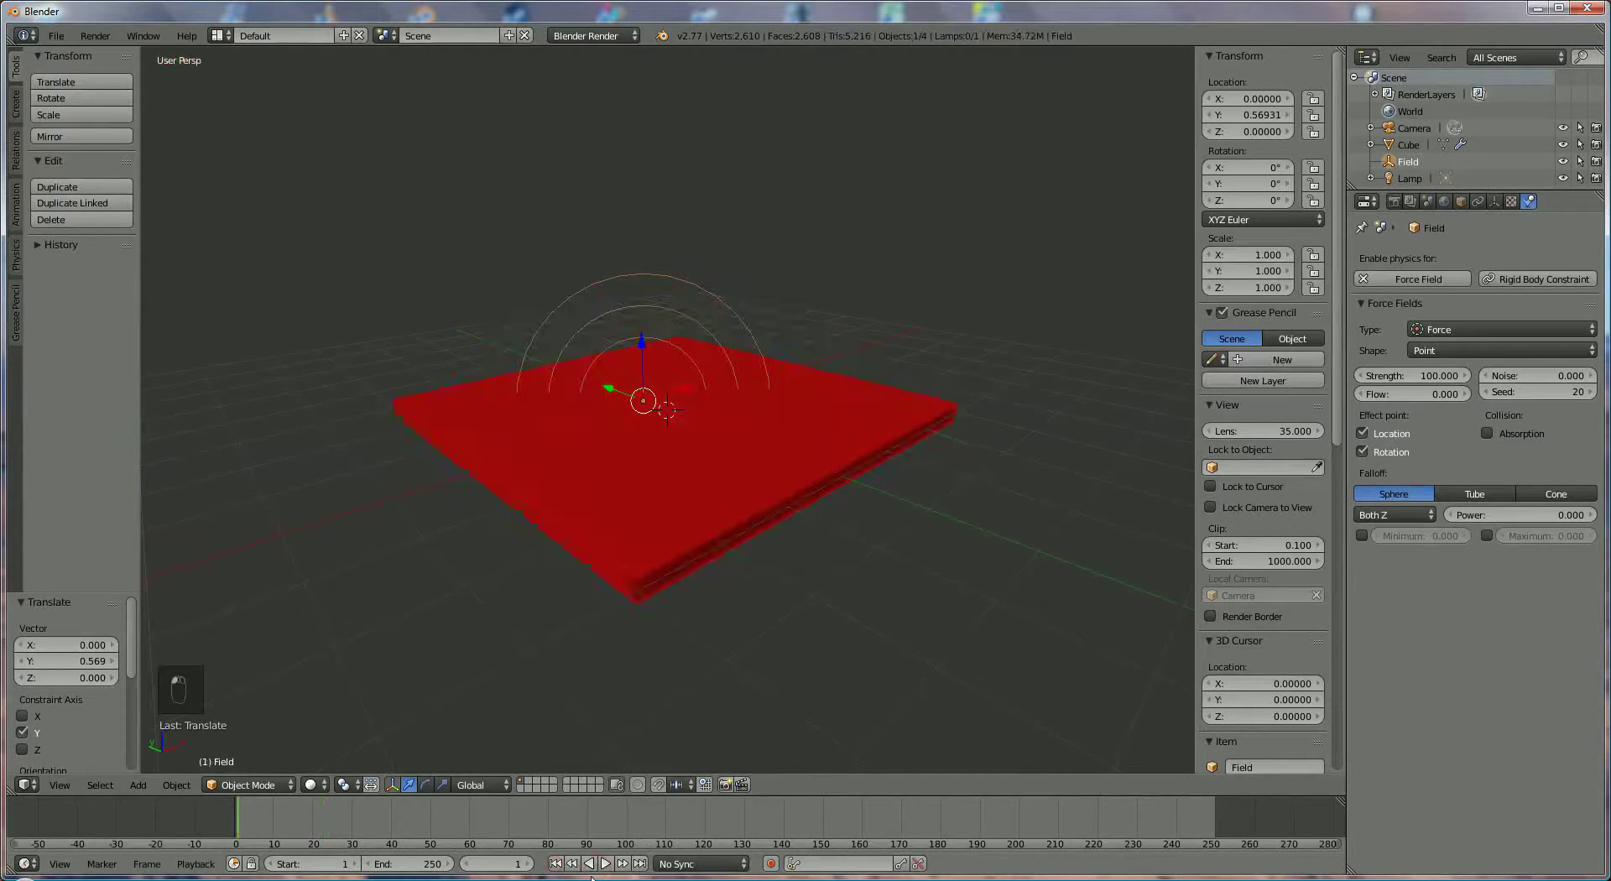
- Set the force field's Y location to 0
left_click(1258, 115)
type("0")
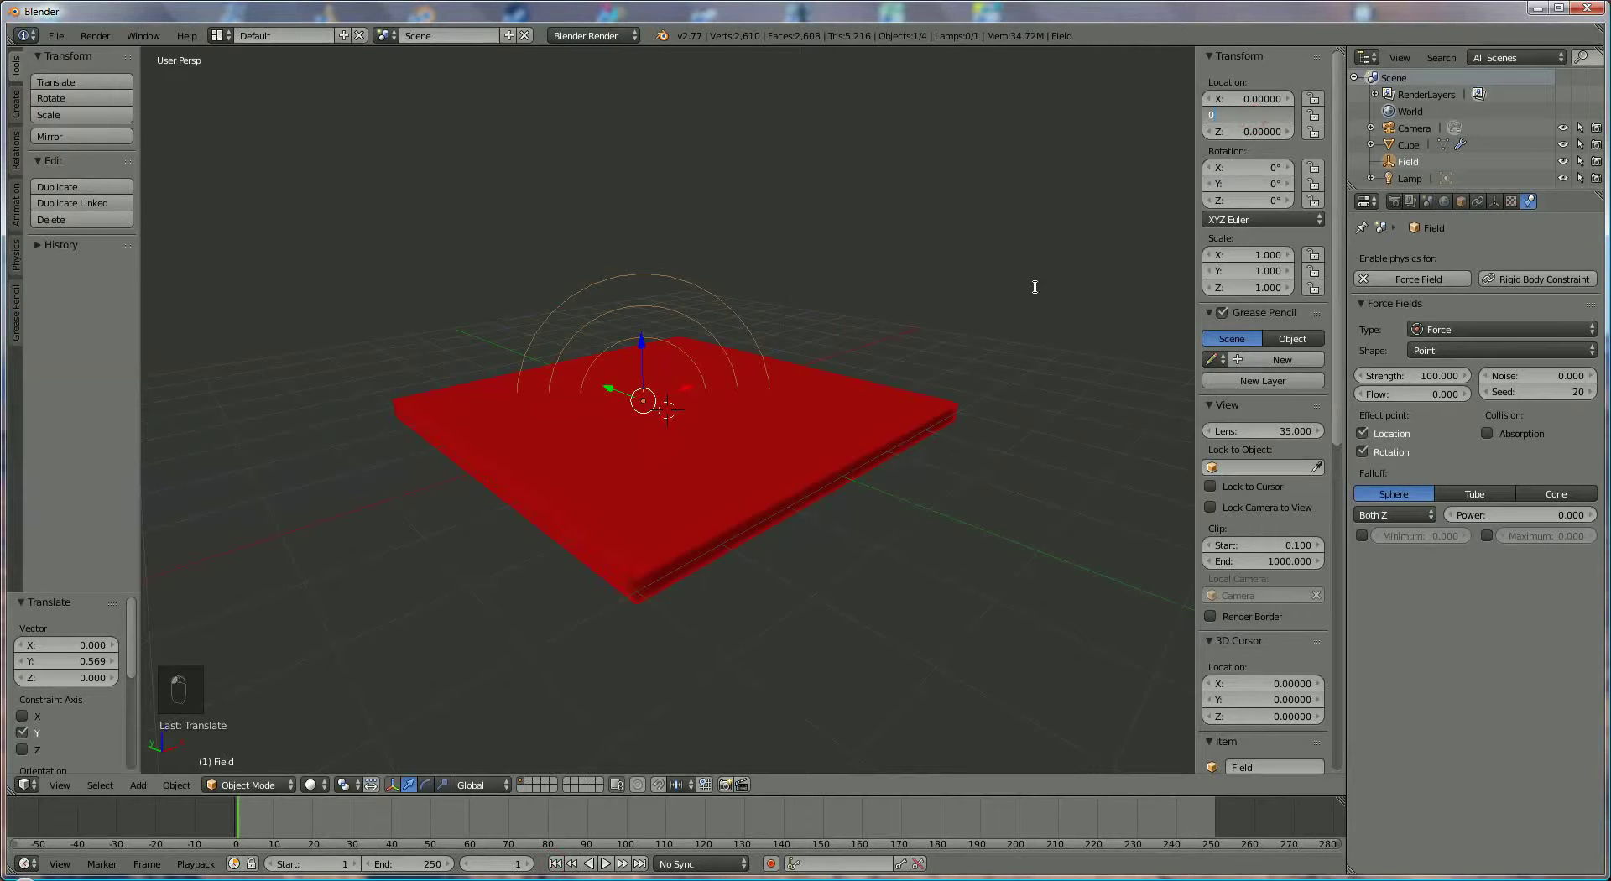
key("Return")
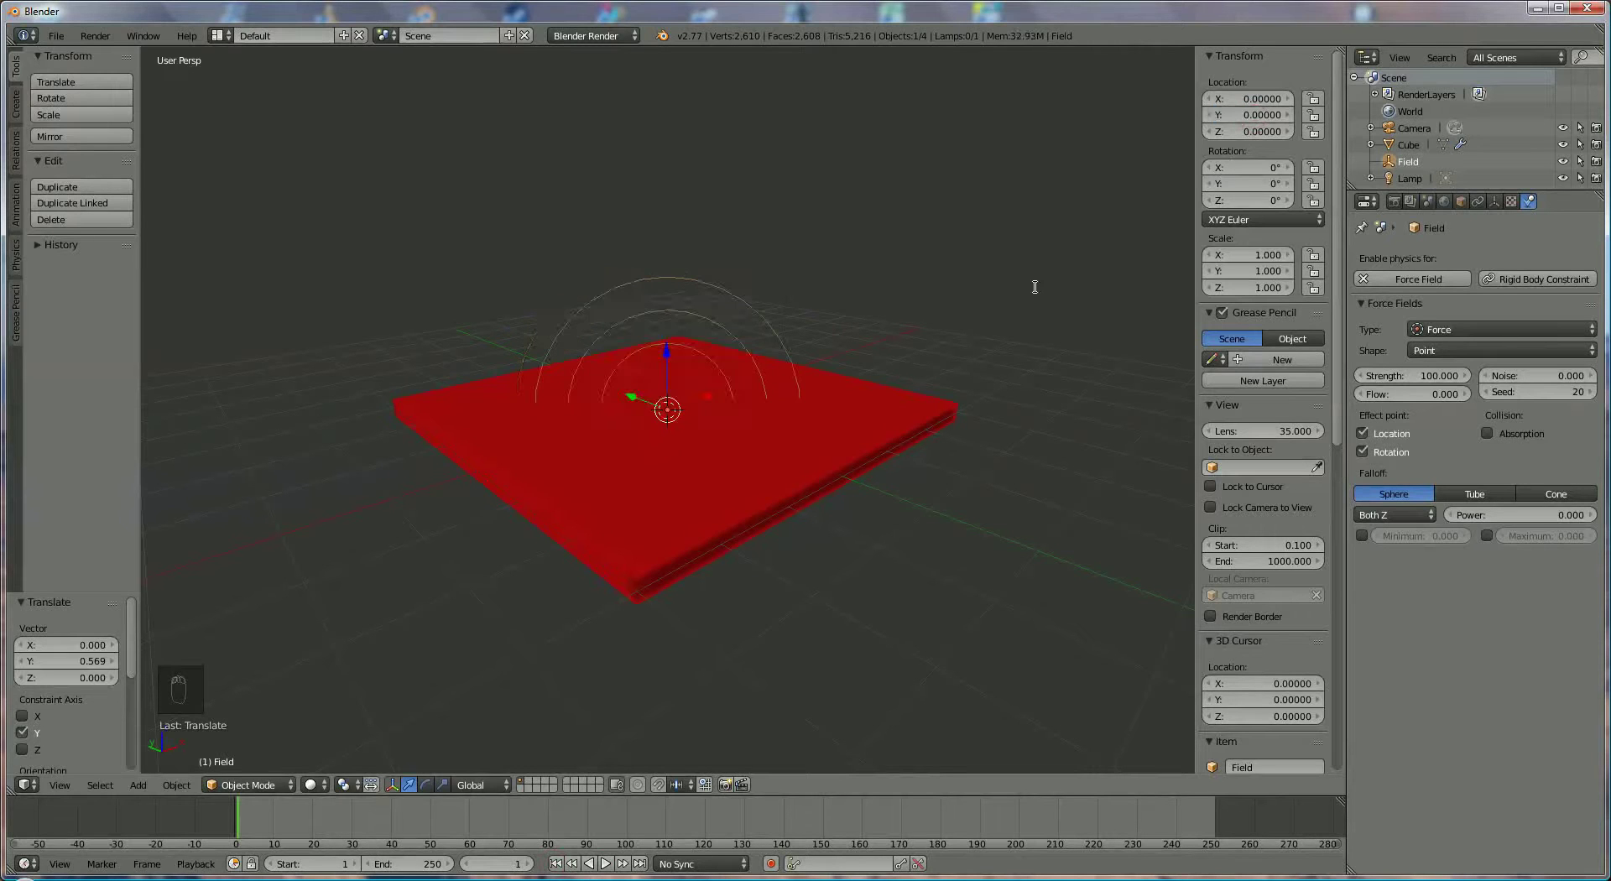
- Play the cloth simulation back and forth, stopping at frame 48 with the sheet puffed up
left_click(605, 863)
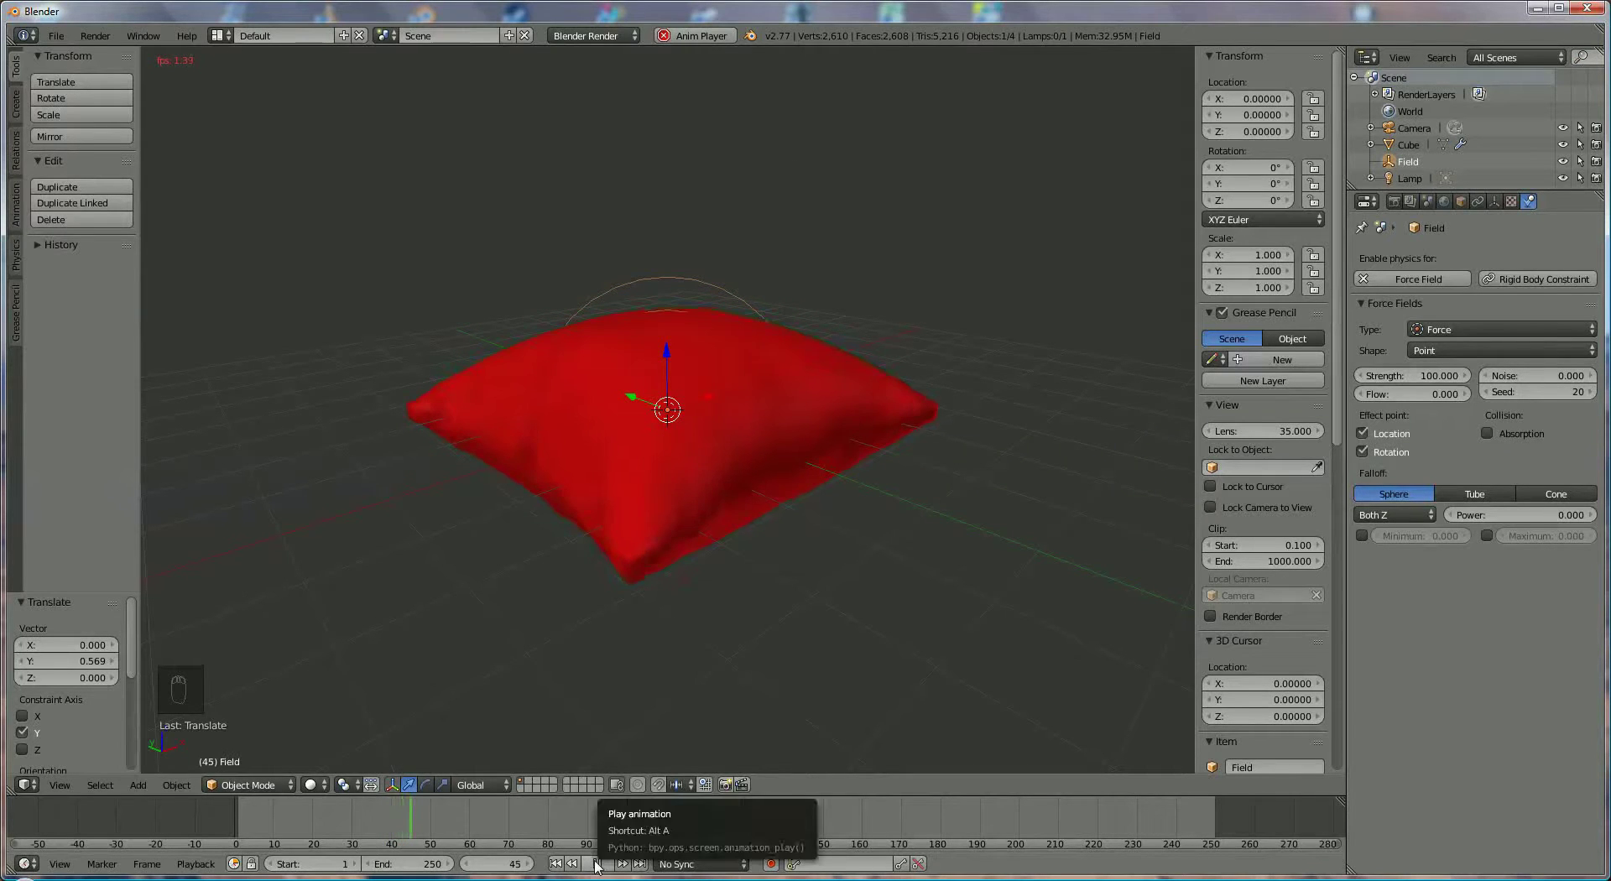
left_click(596, 863)
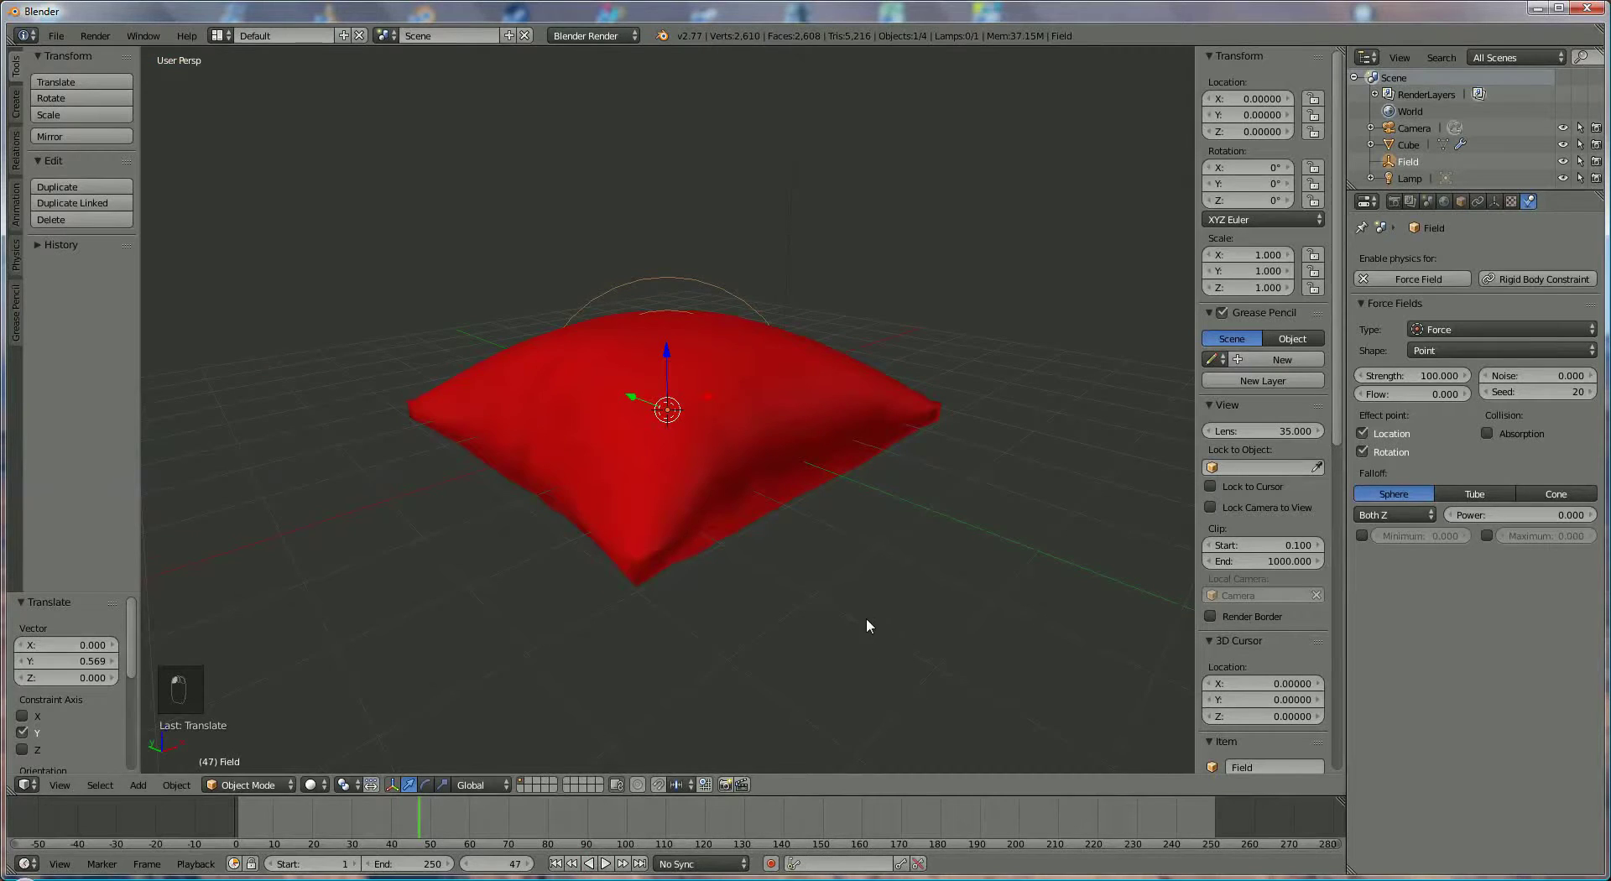
middle_click_drag(865, 626, 823, 626)
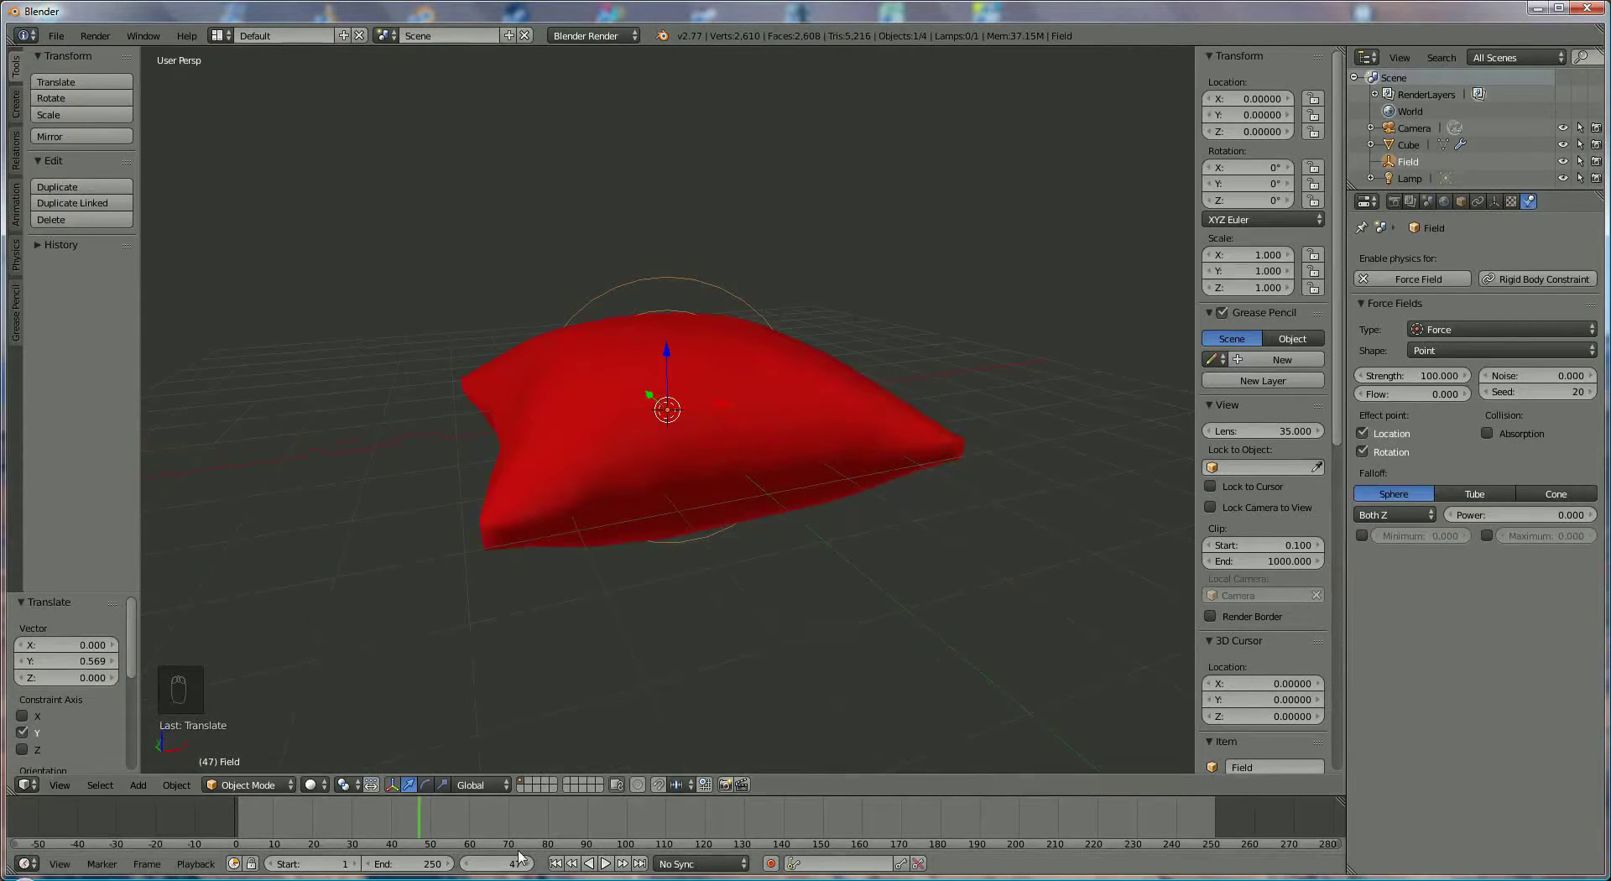
left_click(590, 865)
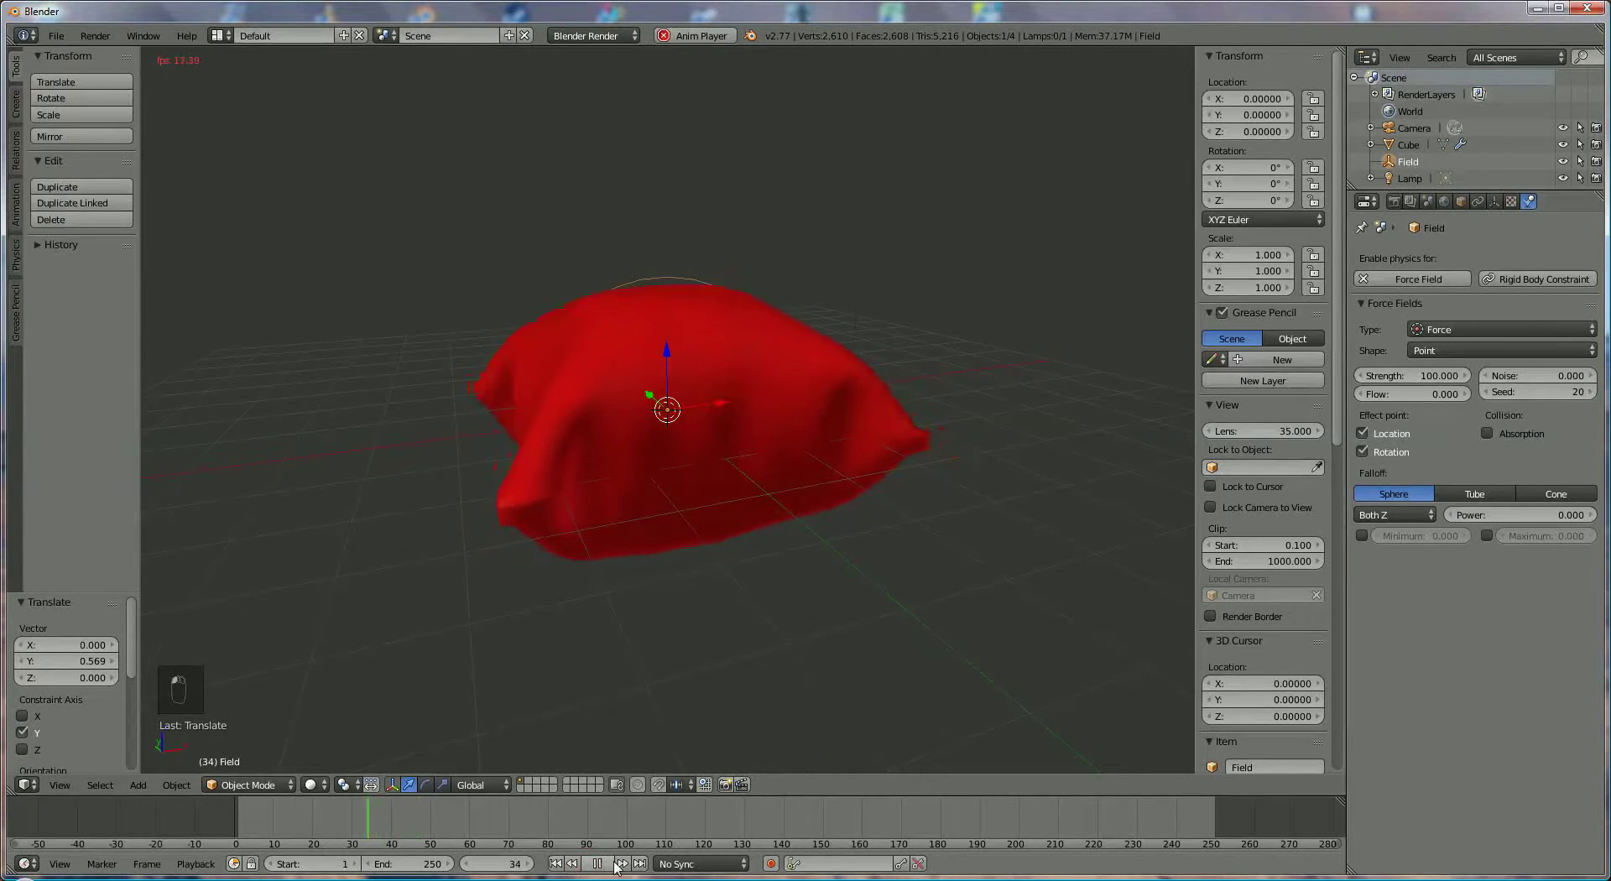
left_click(598, 865)
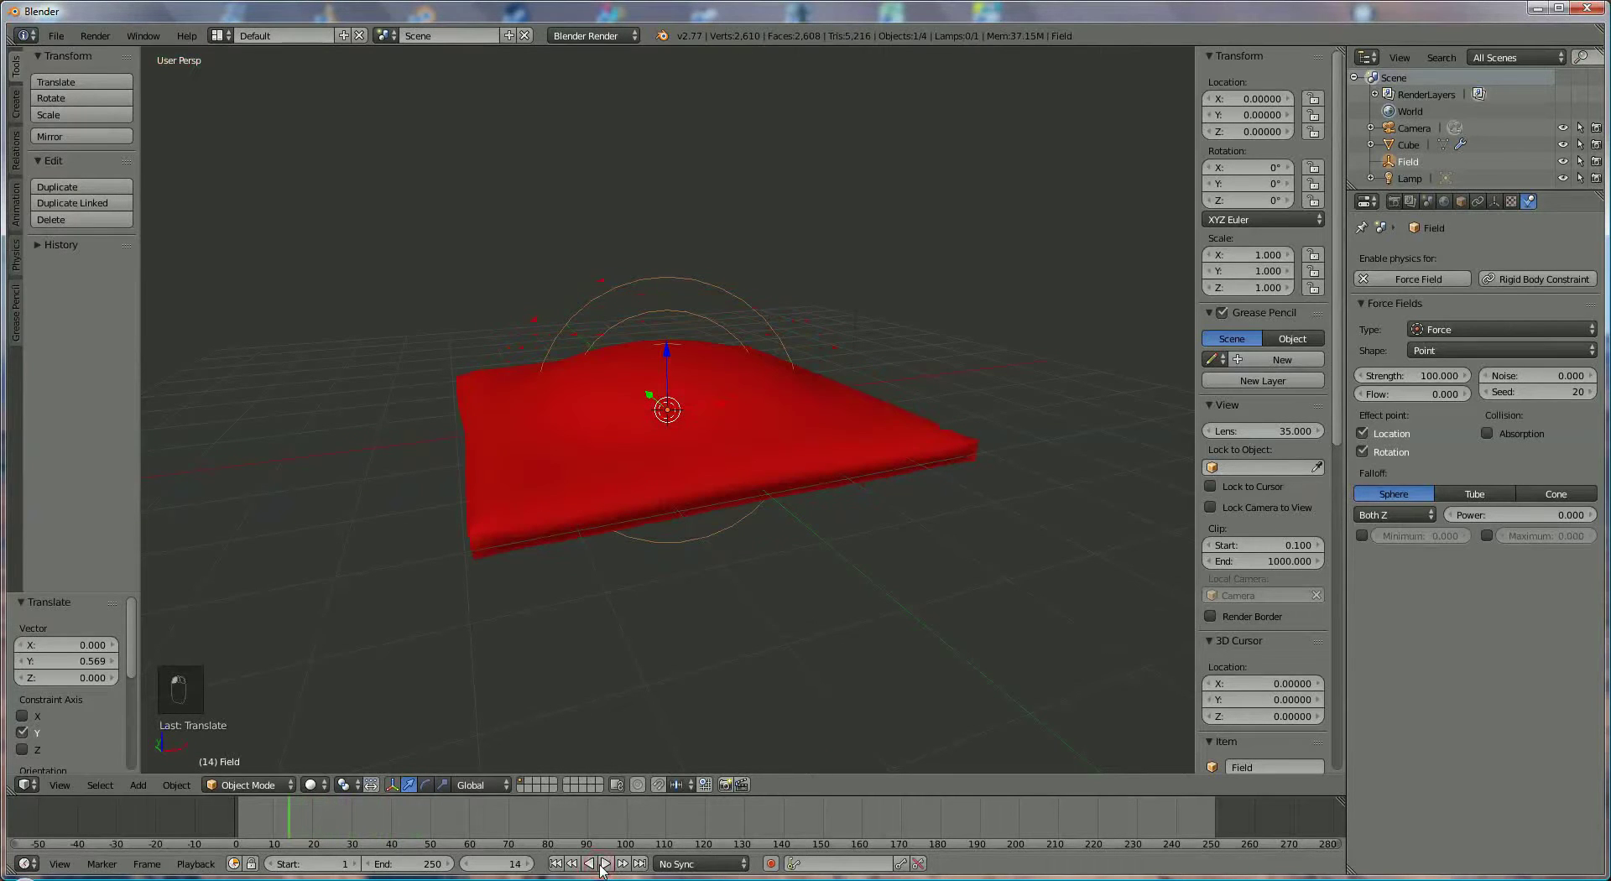
left_click(602, 864)
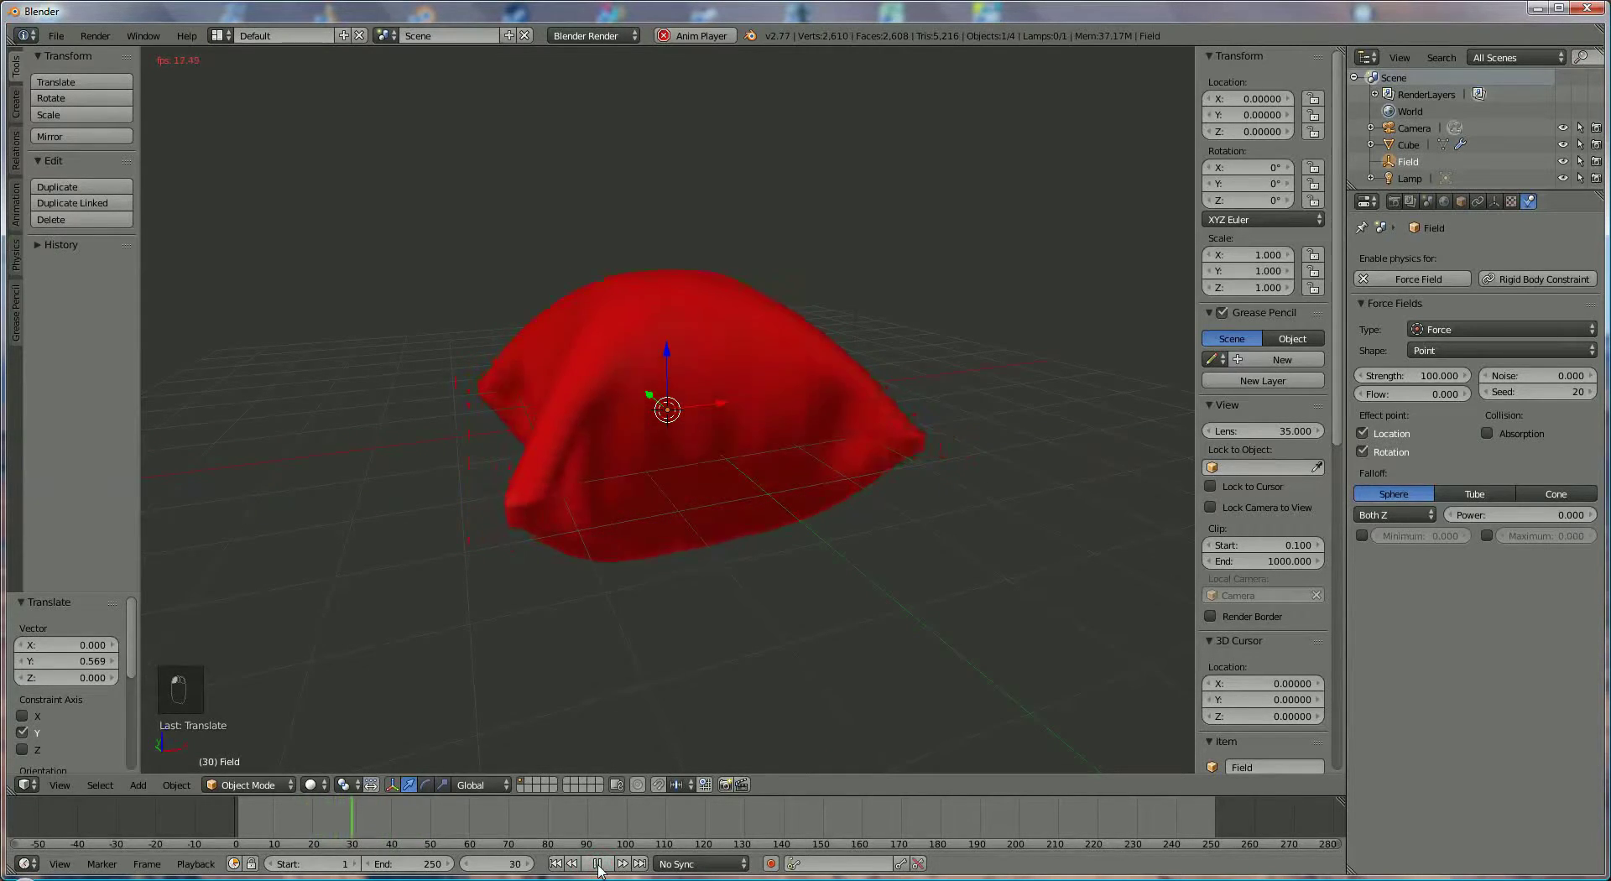
left_click(598, 864)
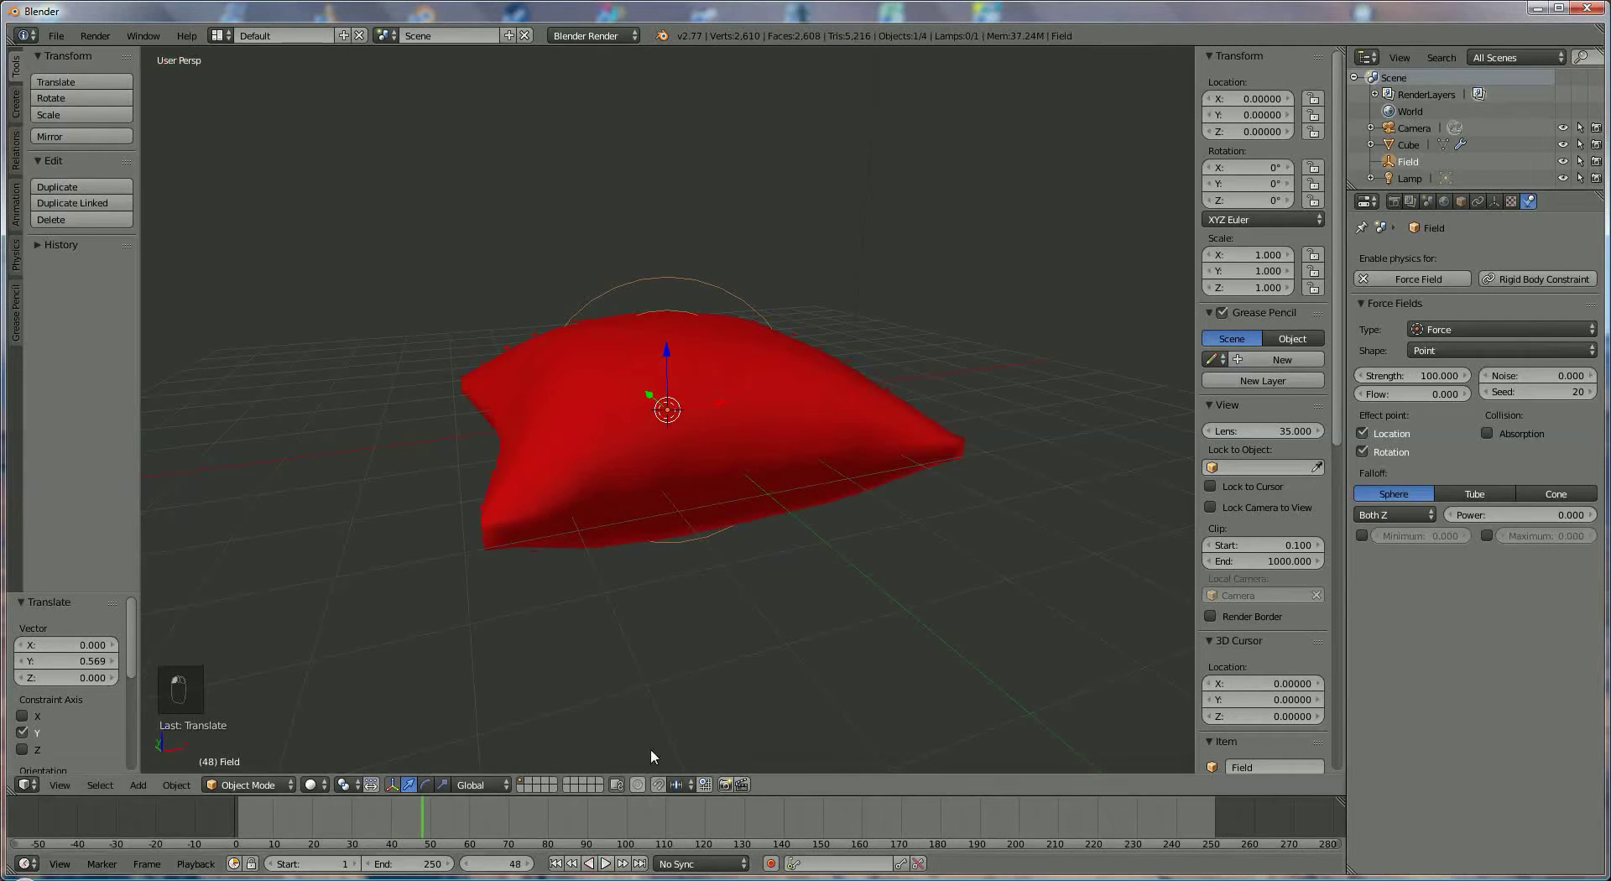
middle_click_drag(651, 751, 726, 666)
- Apply the Cube's Cloth modifier to bake the frame-48 pillow shape into its mesh
right_click(714, 471)
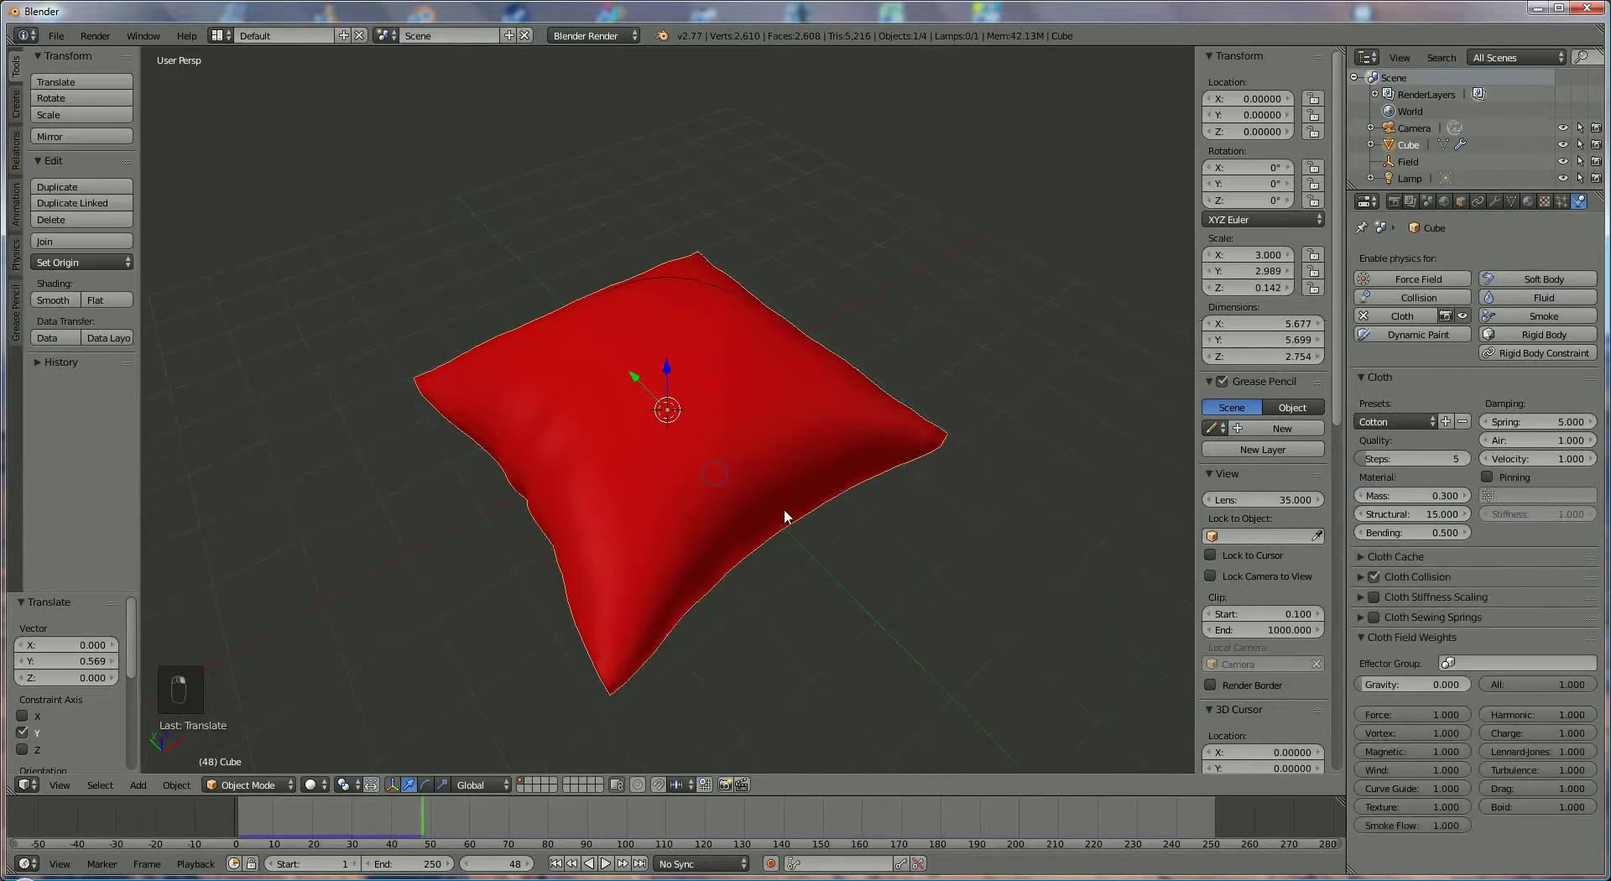
left_click(1496, 202)
left_click(1444, 308)
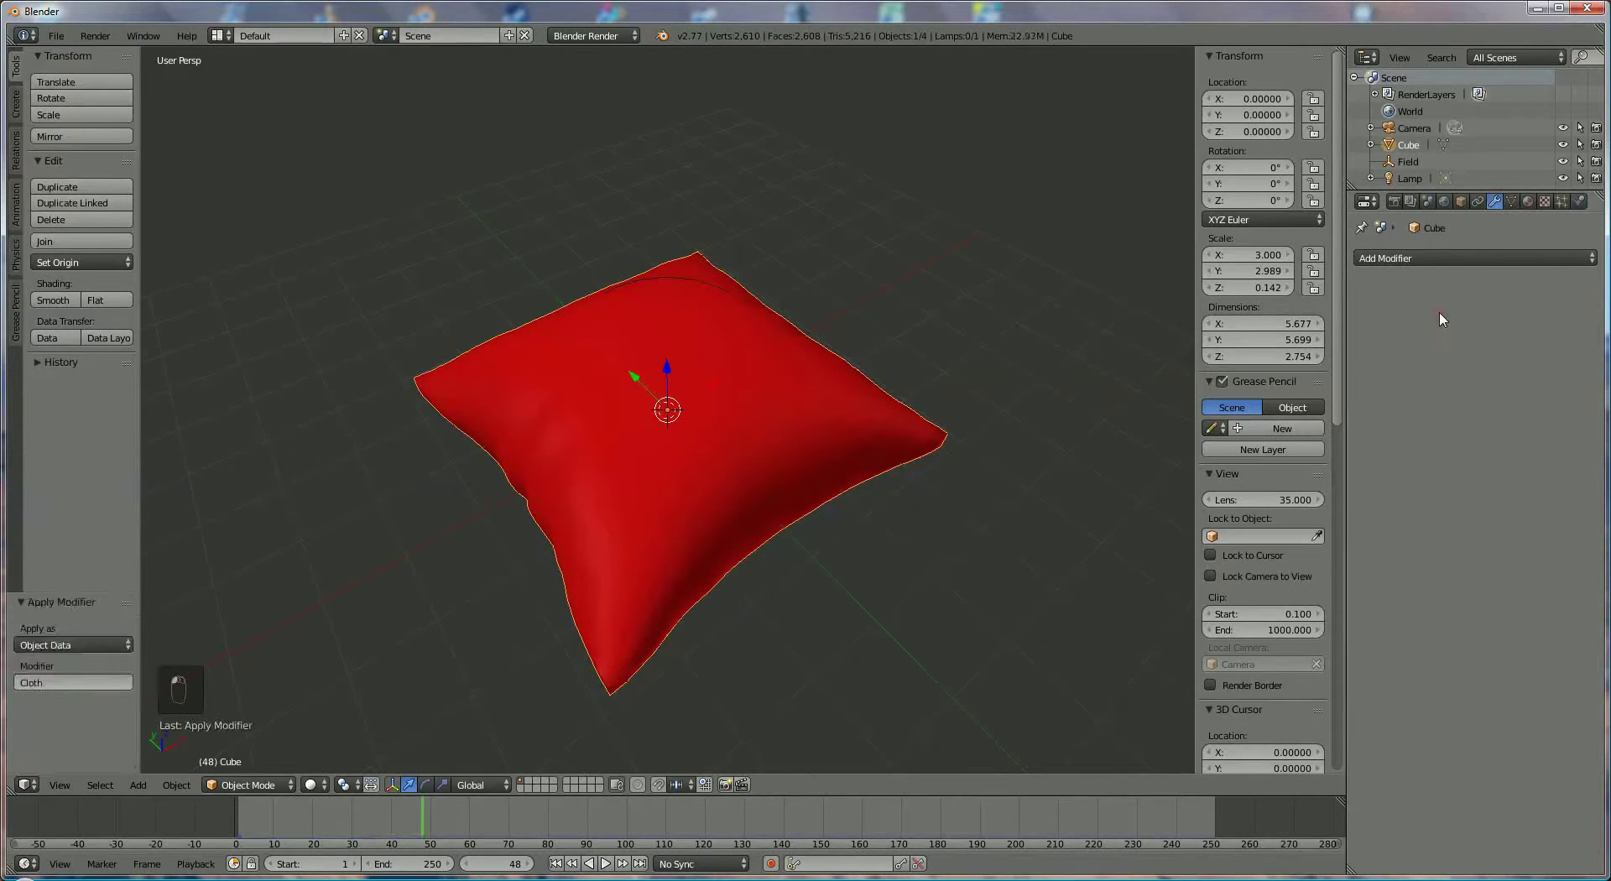
middle_click_drag(807, 472, 693, 436)
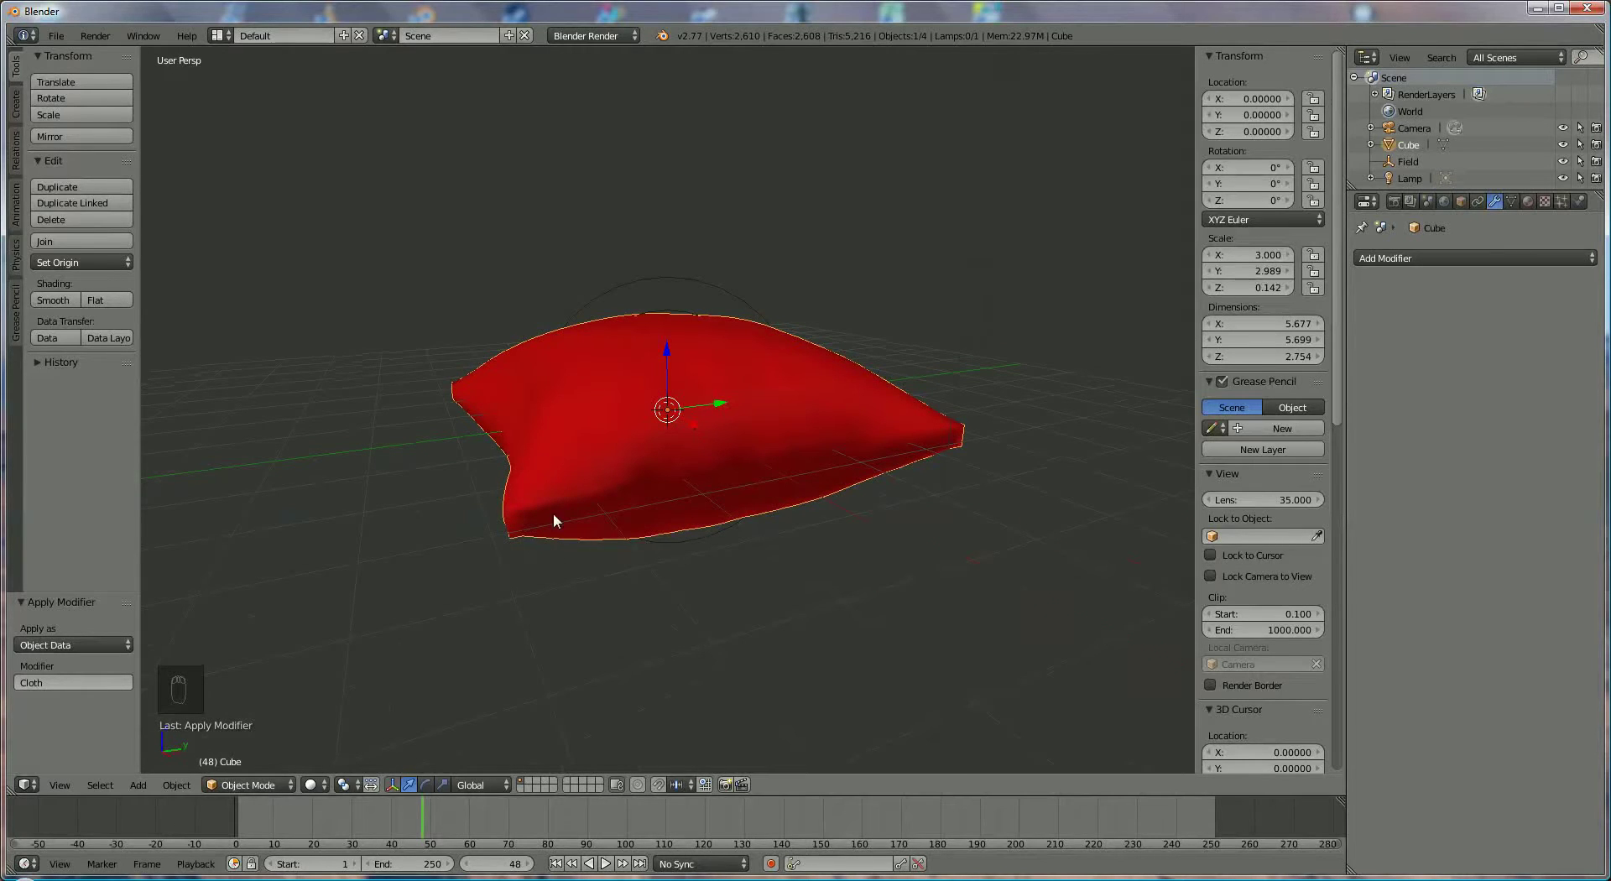
- Enter Sculpt Mode and choose the Flatten brush with a 48 px radius
left_click(268, 784)
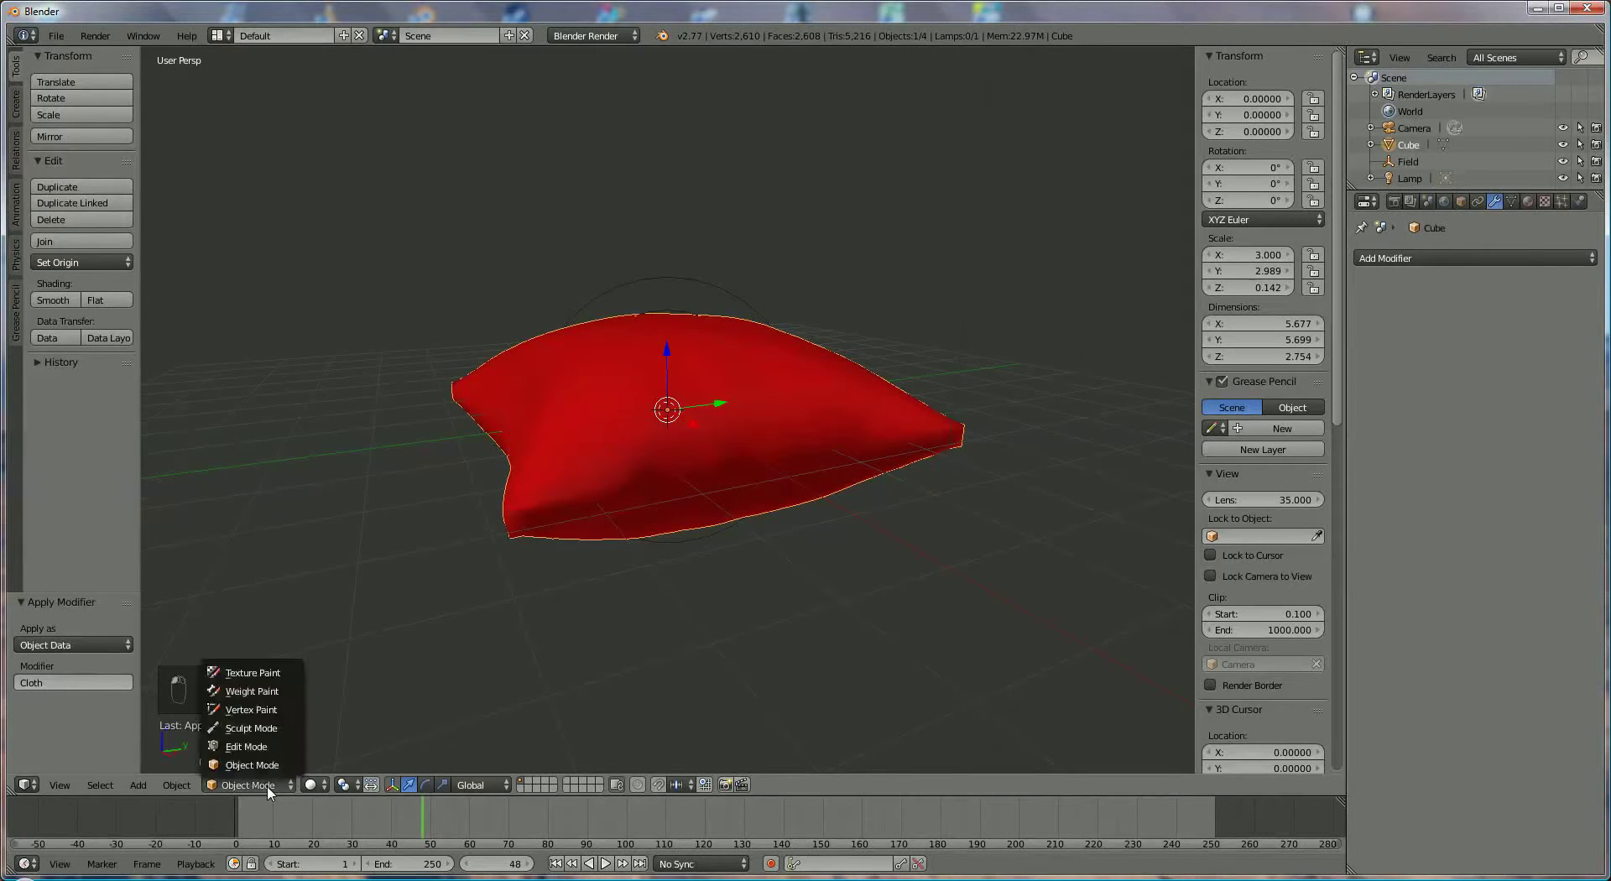
left_click(266, 728)
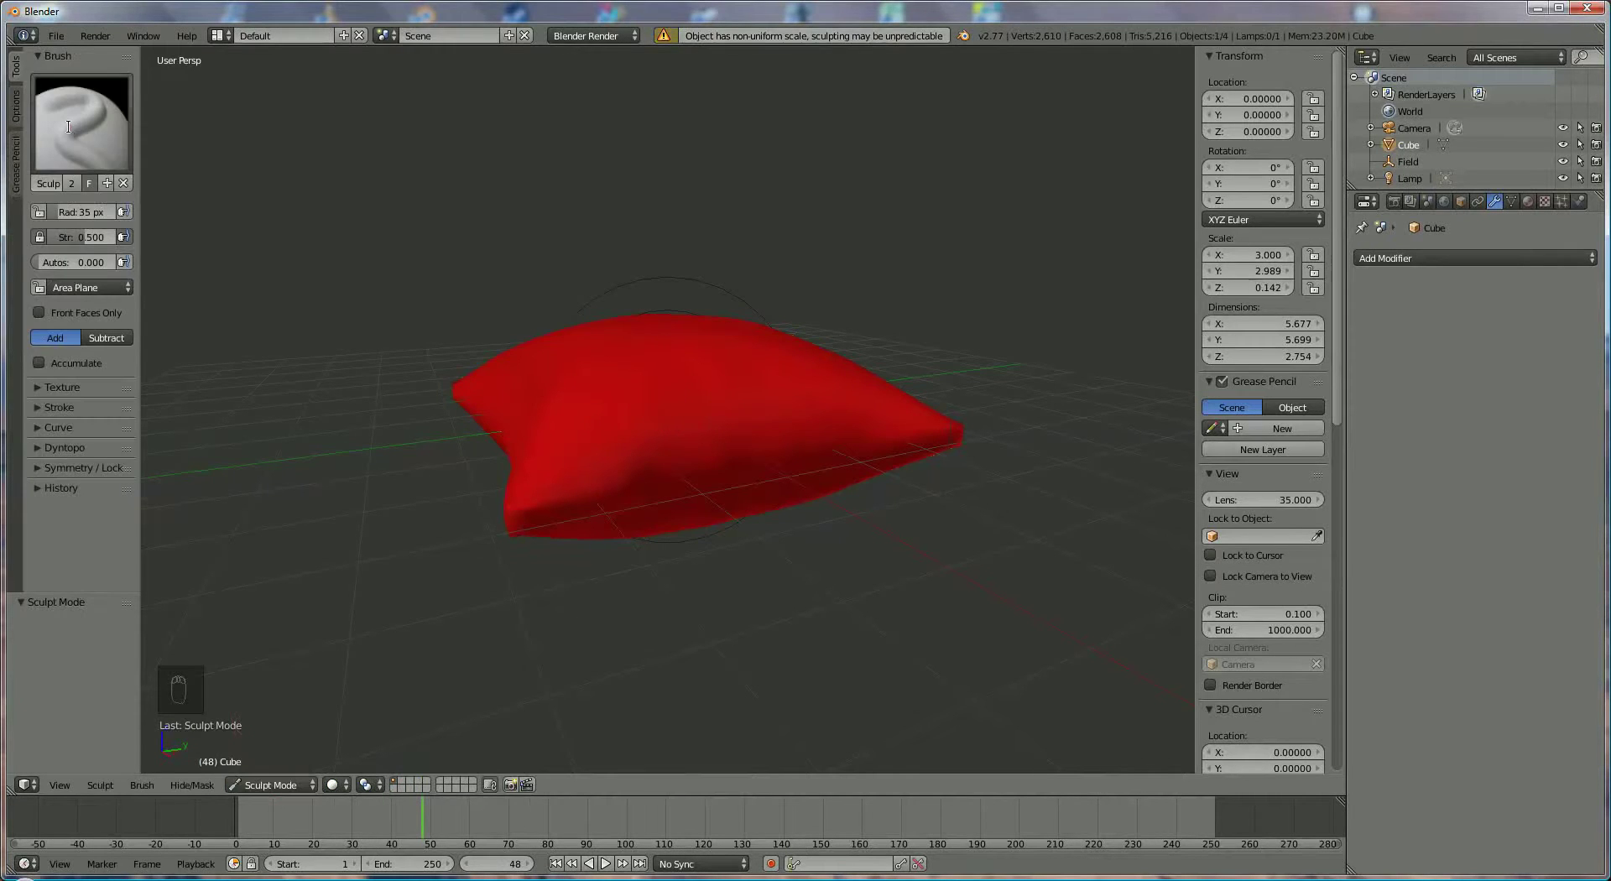
left_click(81, 121)
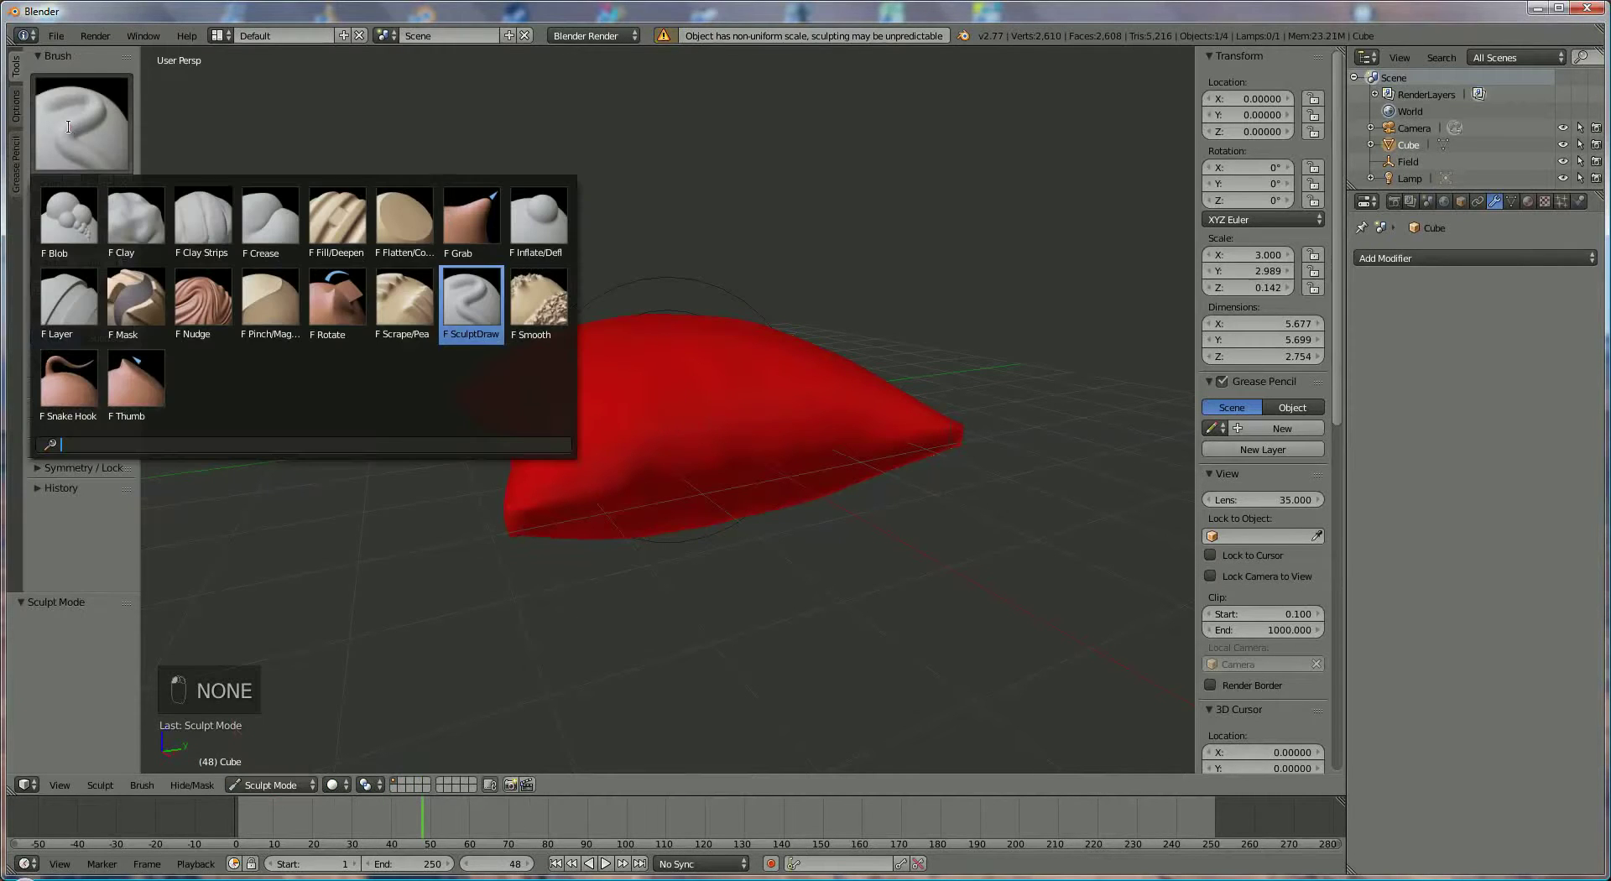
left_click(413, 229)
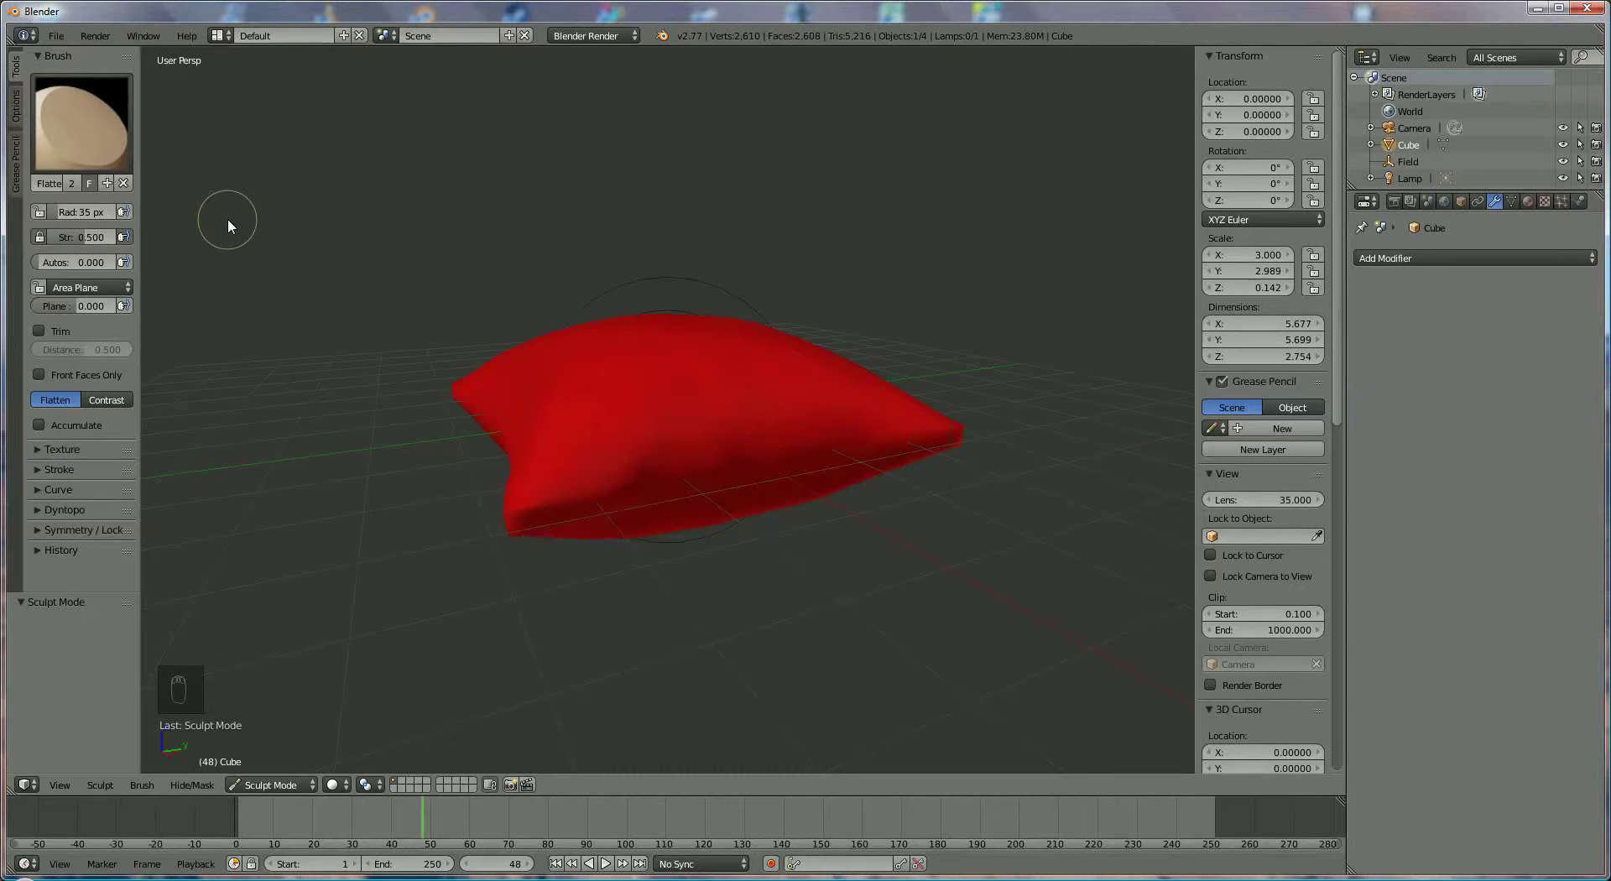
left_click_drag(61, 216, 215, 248)
left_click_drag(82, 222, 54, 216)
- Flatten the pillow's left corners, raising the brush strength to 0.664
middle_click_drag(400, 485, 396, 450)
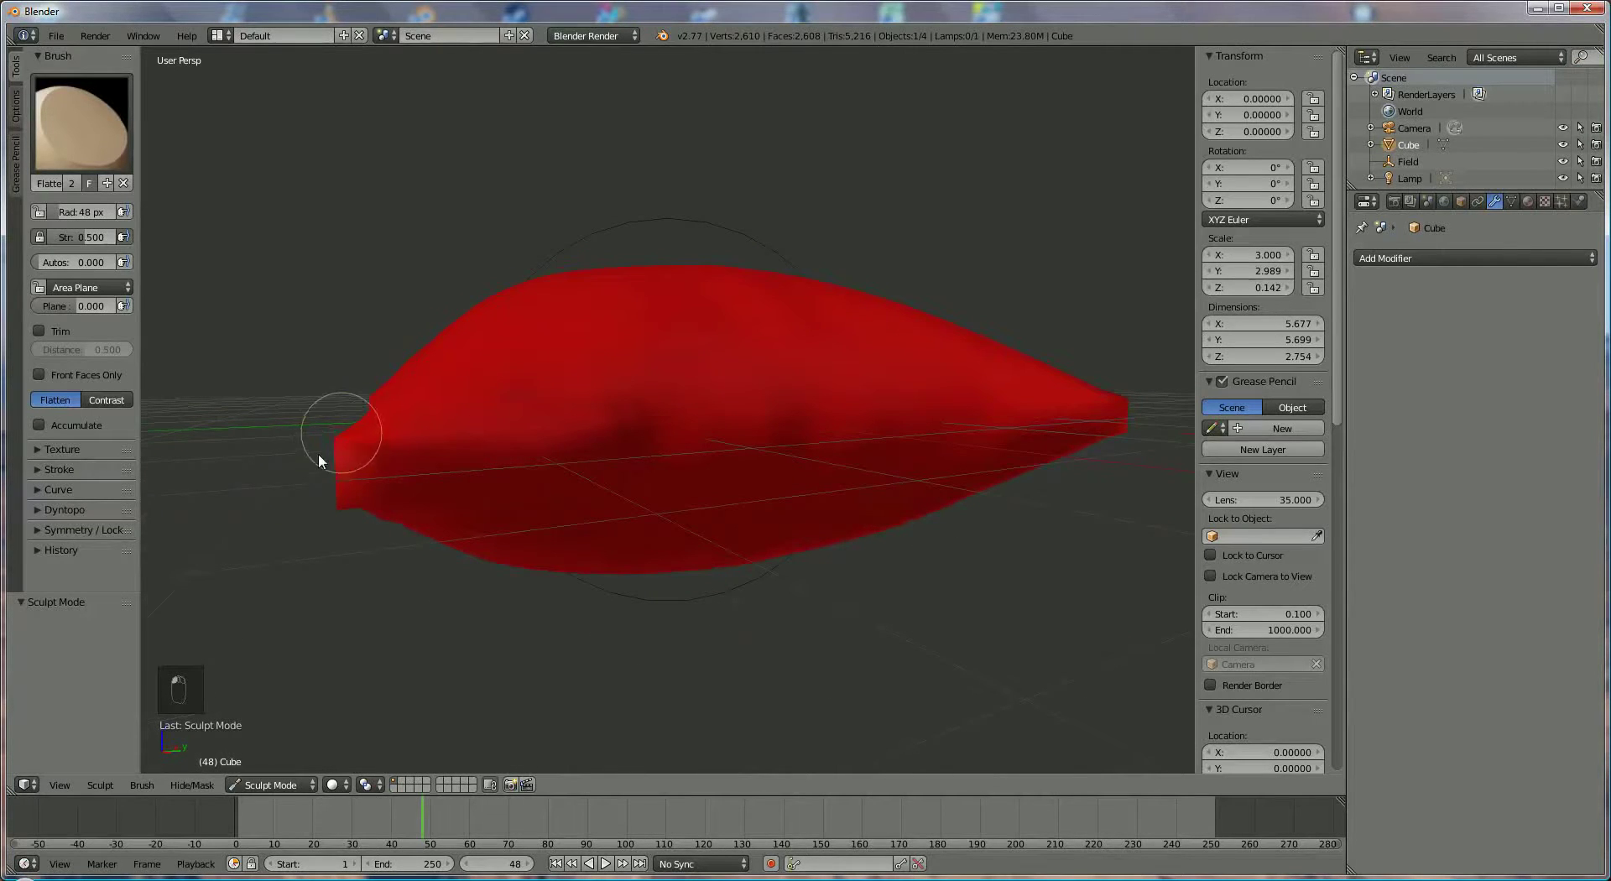
left_click_drag(318, 454, 348, 432)
left_click_drag(88, 239, 108, 242)
mouse_move(348, 514)
left_mouse_down()
mouse_move(334, 432)
mouse_move(352, 436)
left_mouse_up()
middle_click_drag(386, 631, 441, 645)
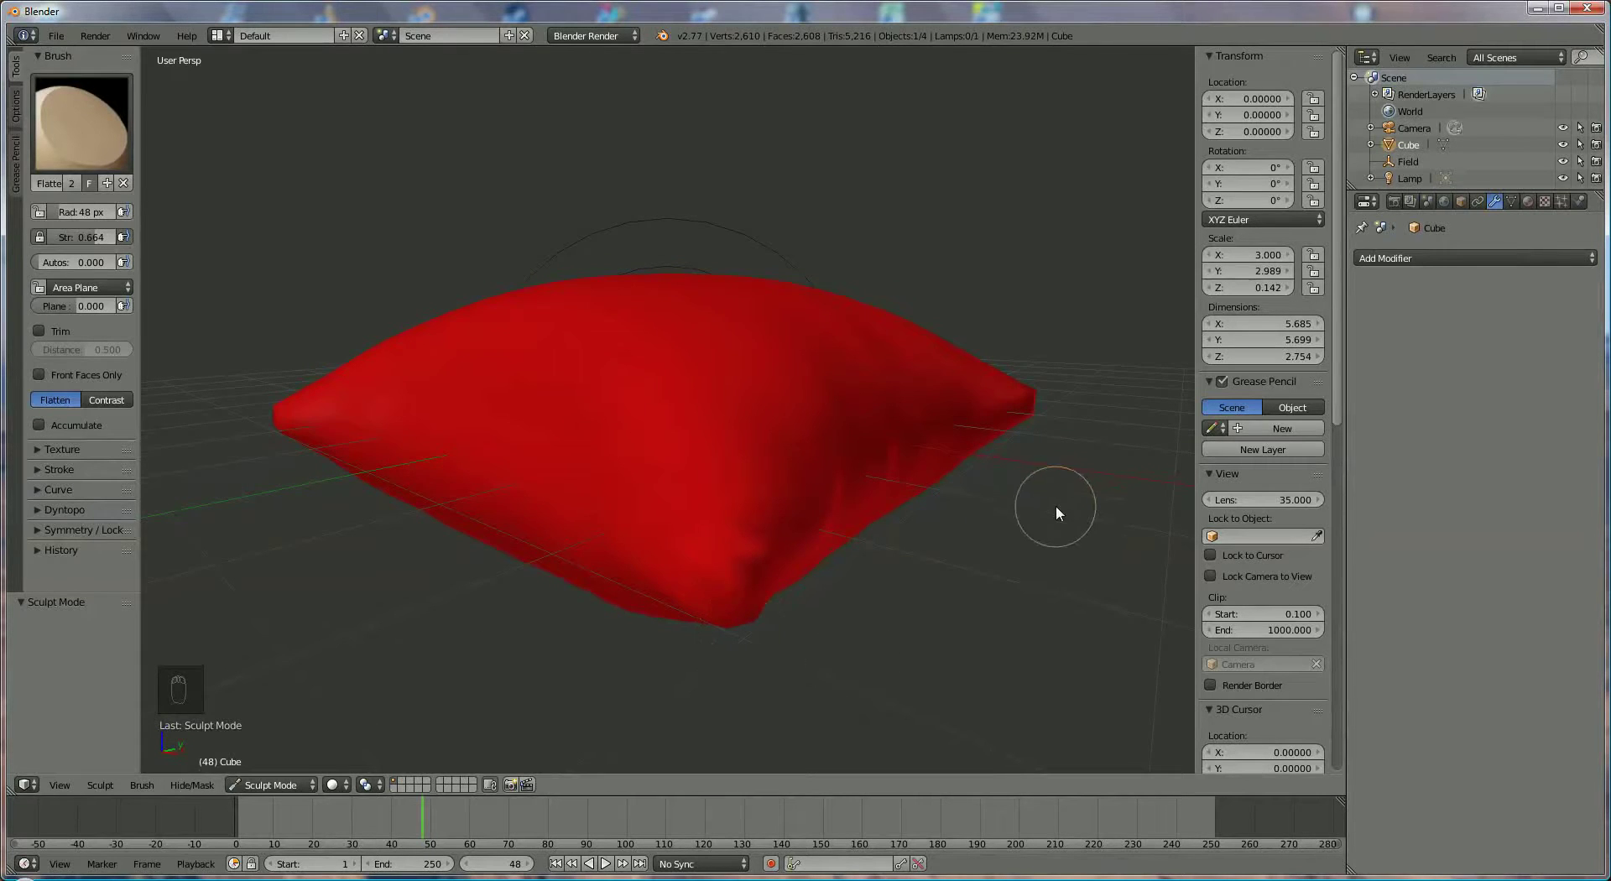
middle_click_drag(1055, 505, 1021, 568)
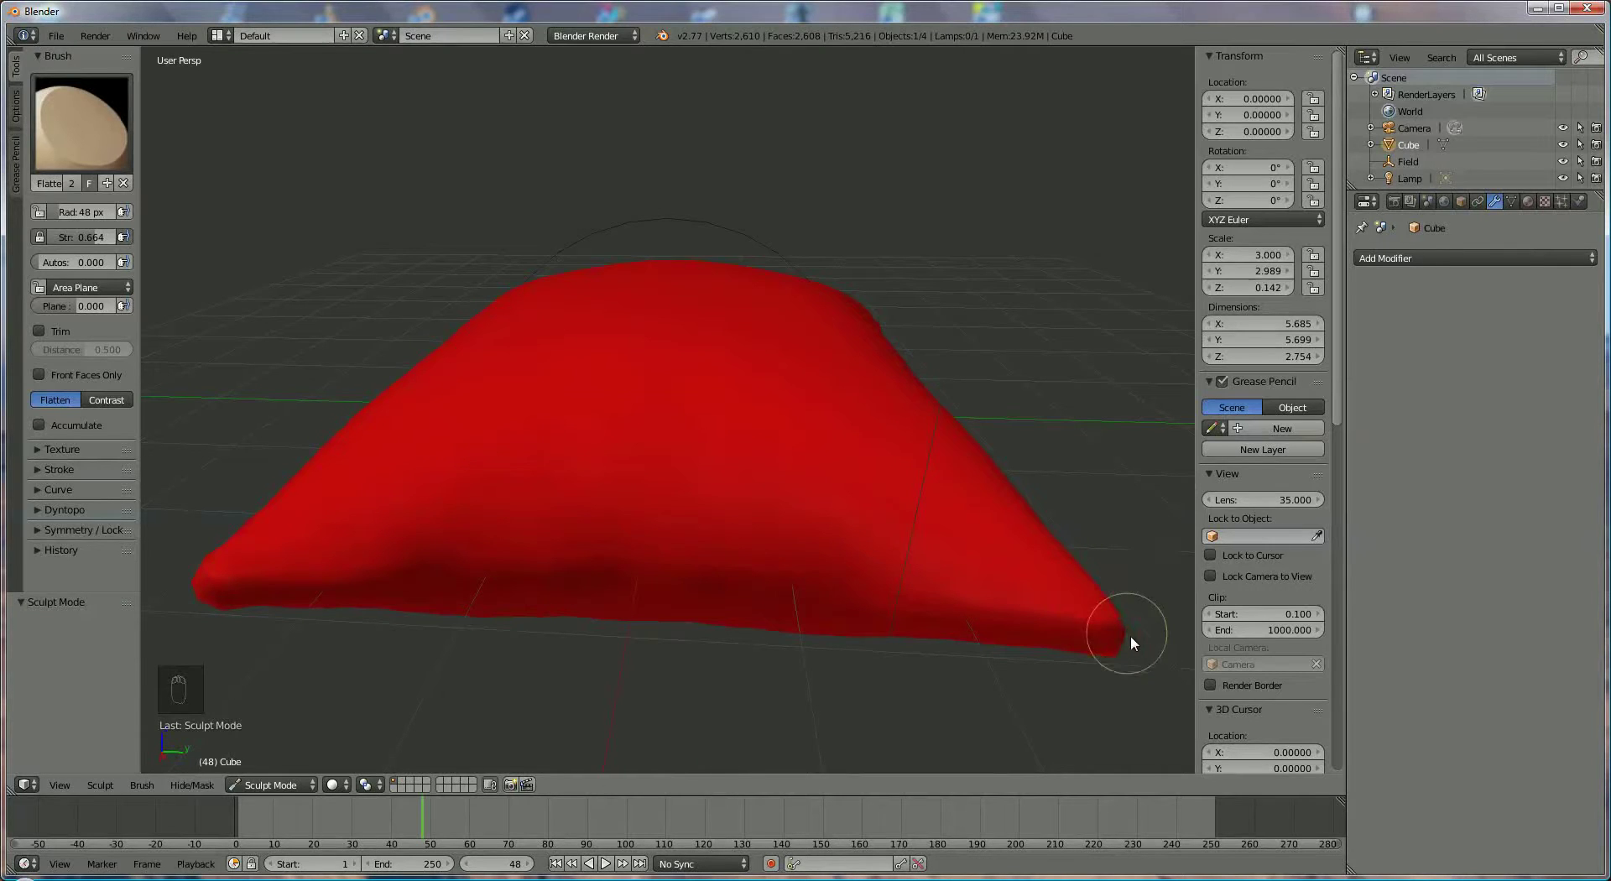
middle_click_drag(1161, 564, 1024, 531)
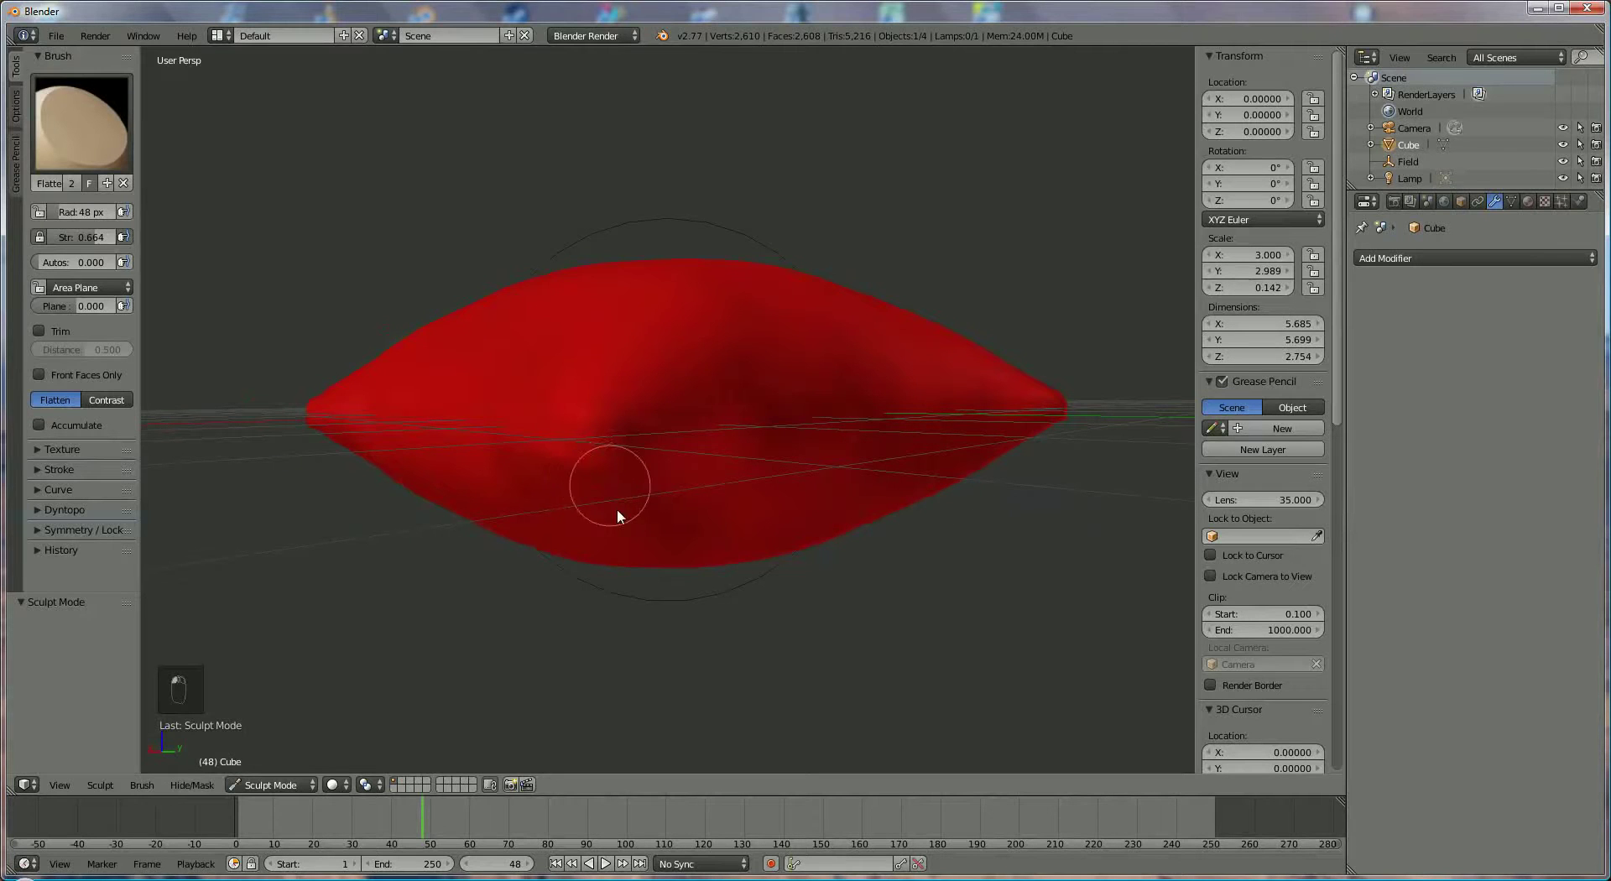
middle_click_drag(1025, 612, 836, 595)
scroll(991, 617, "down", 4)
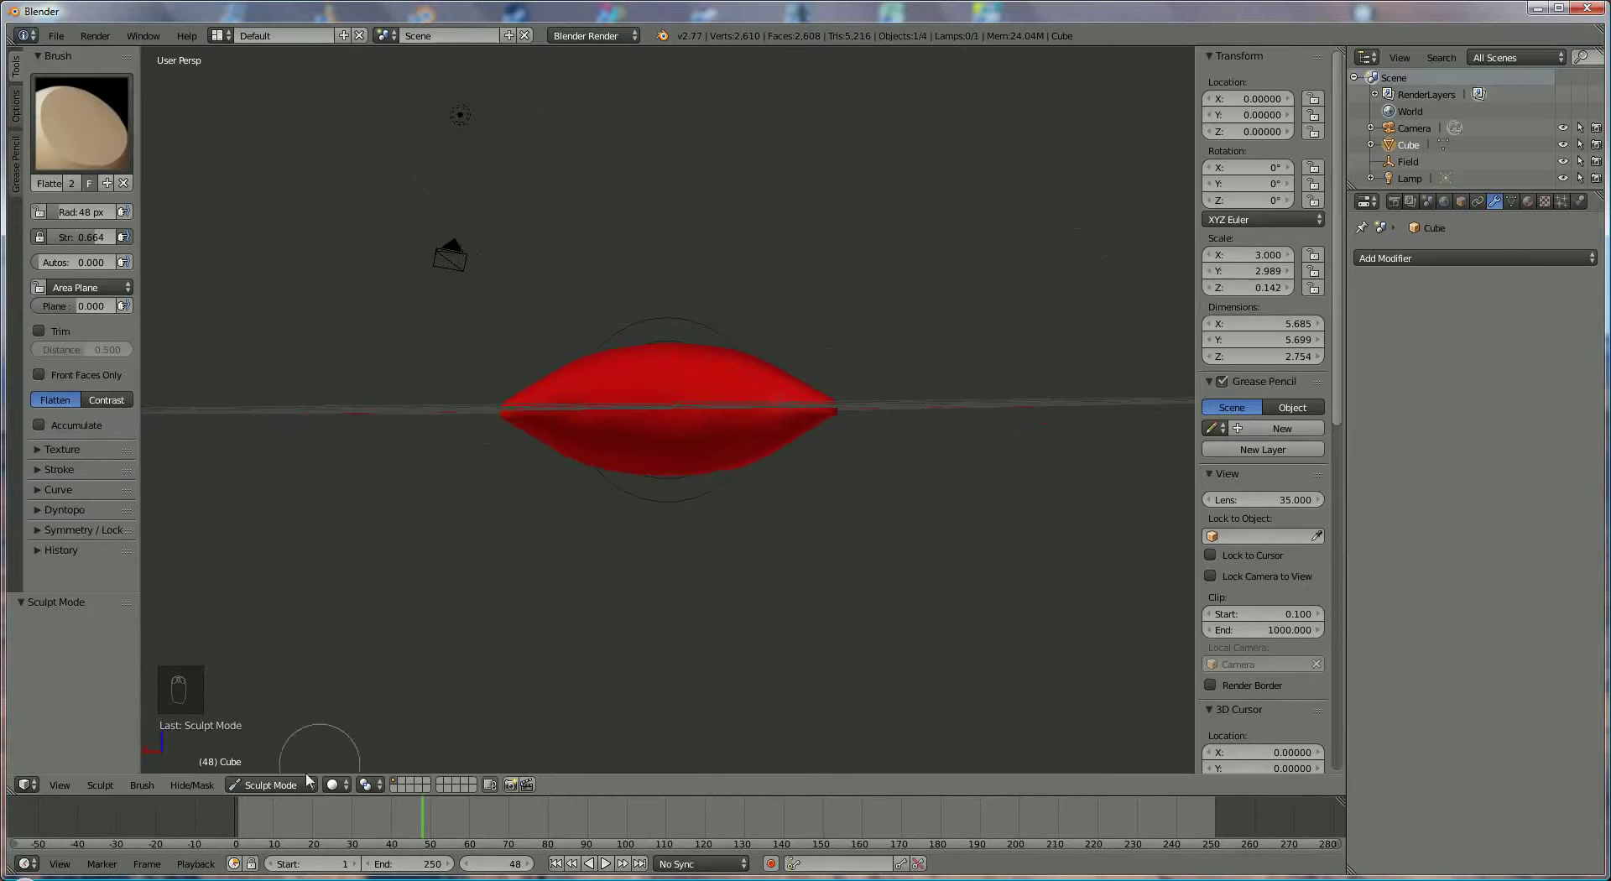
- Return to Object Mode and scale the pillow down along Z into a flat slab
left_click(277, 784)
left_click(275, 764)
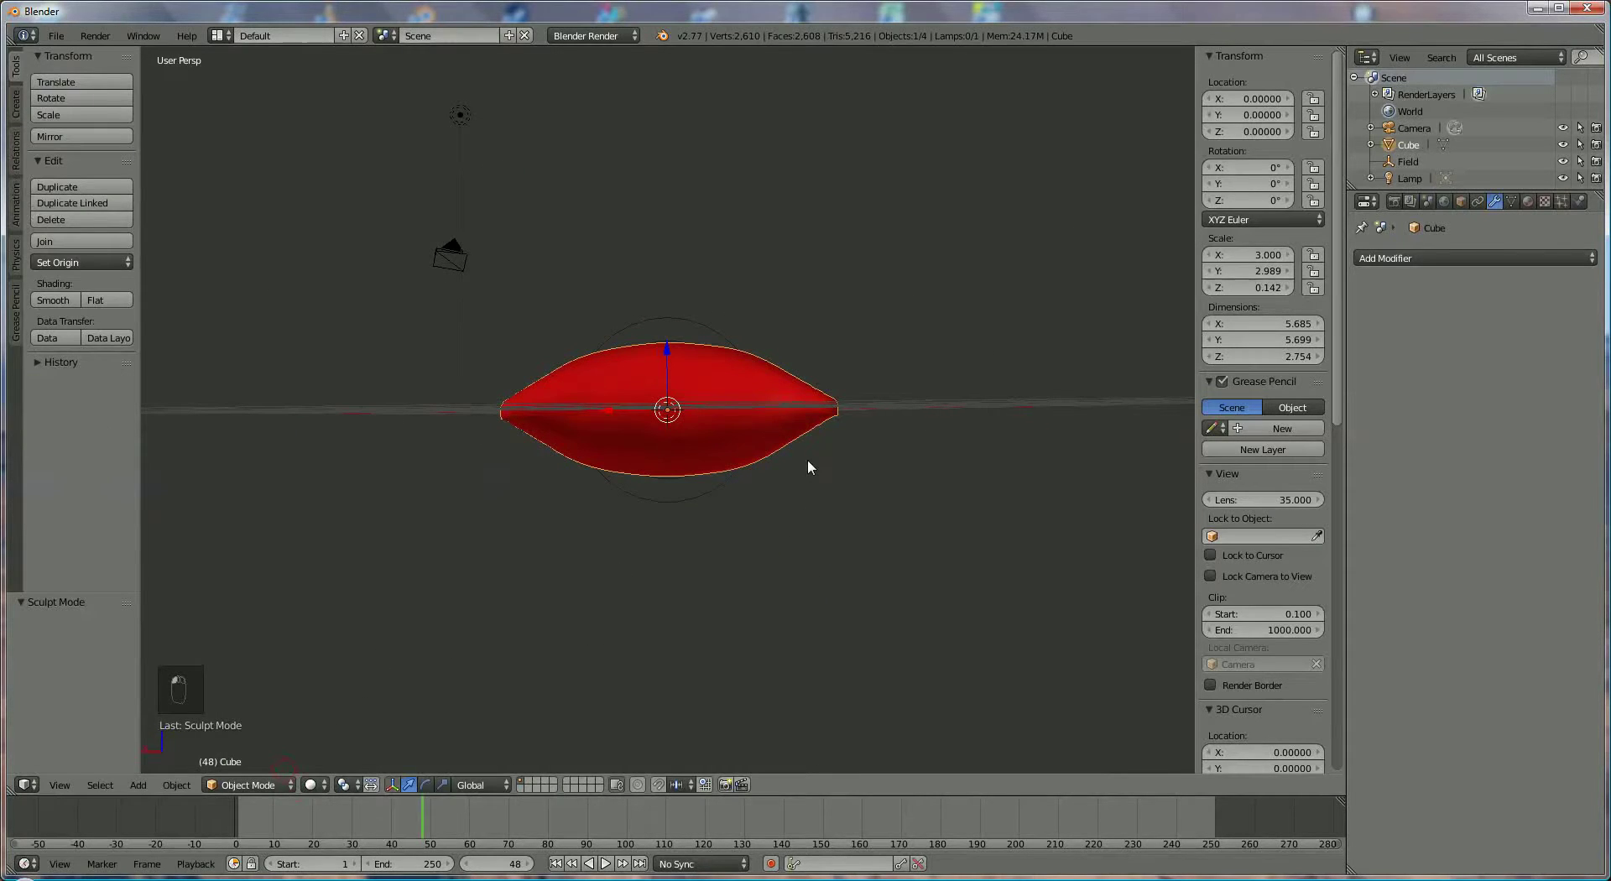
key("s")
key("z")
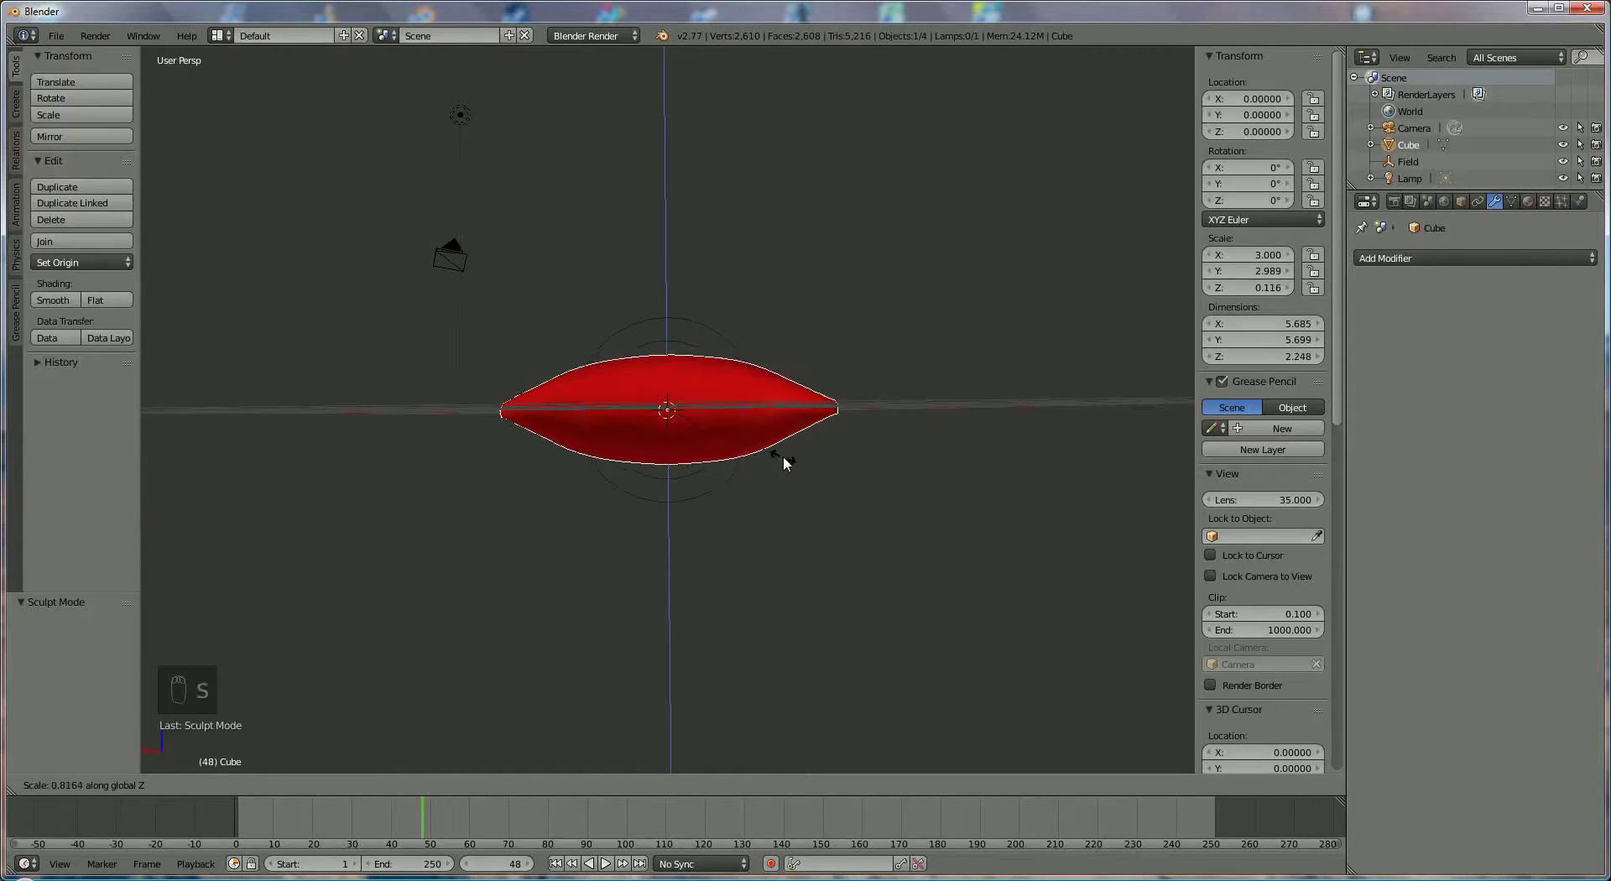
left_click(773, 442)
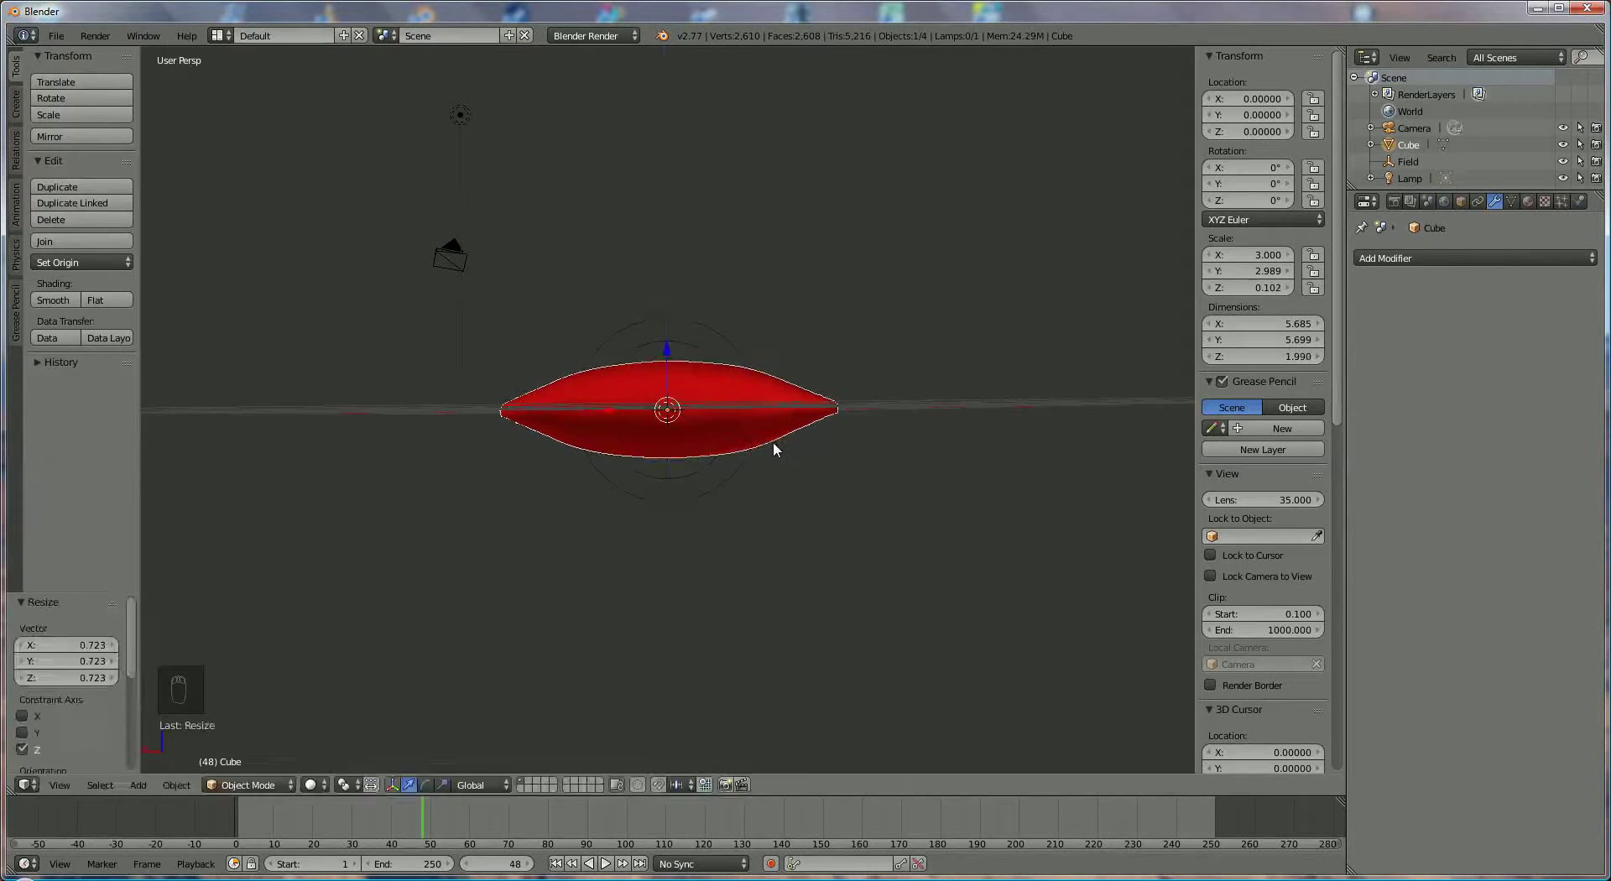
middle_click_drag(772, 441, 1098, 542)
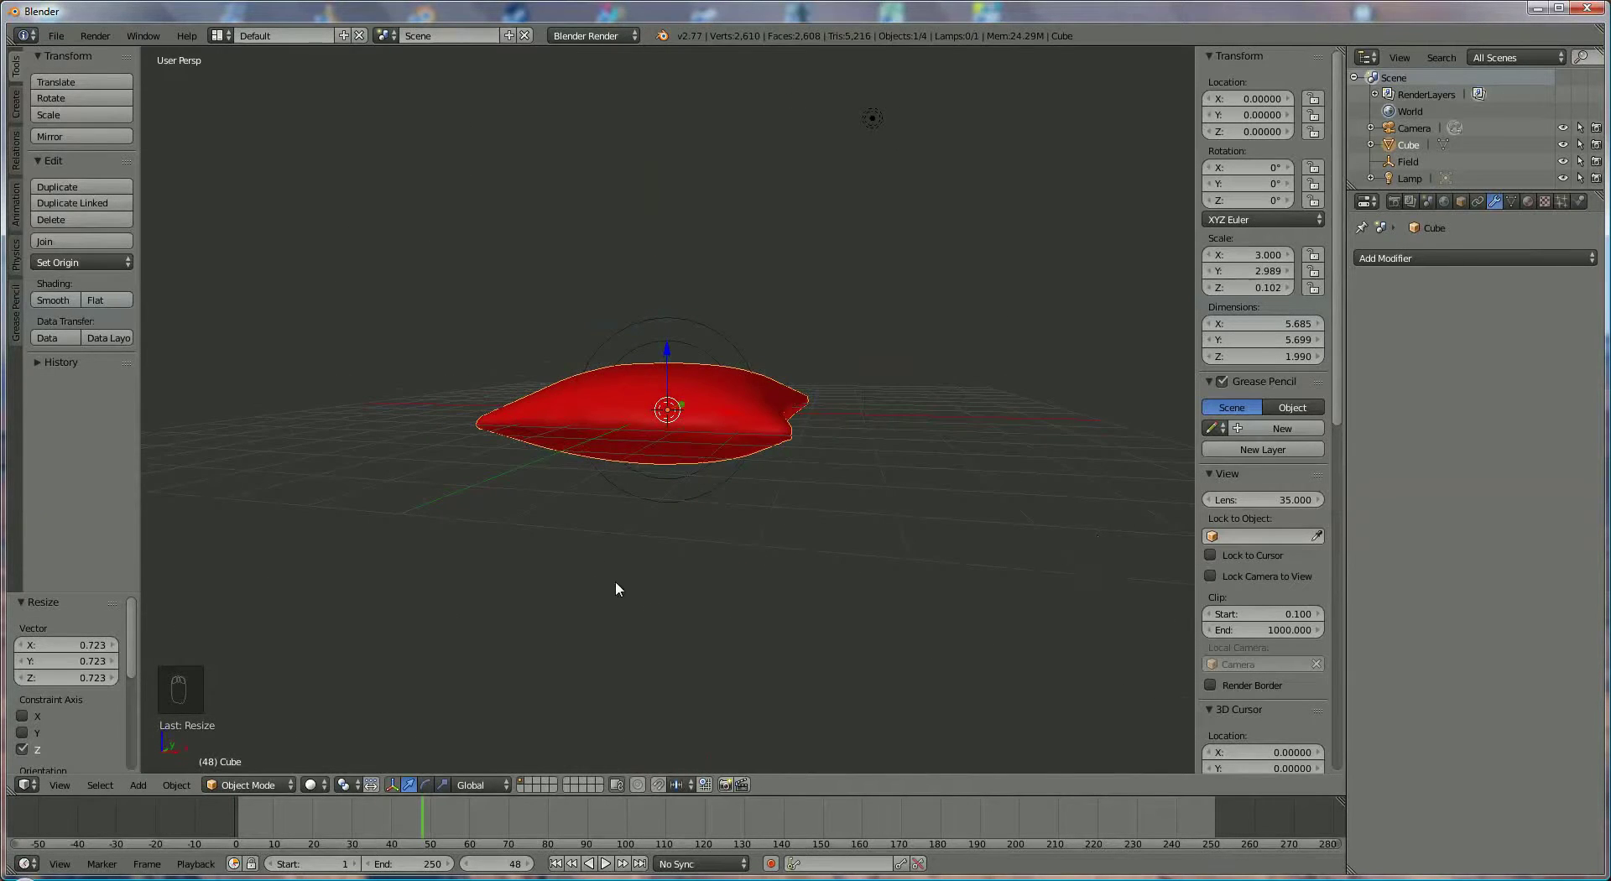
middle_click_drag(616, 588, 641, 568)
- Fine-tune the pillow's Z scale twice until the thickness settles at 0.088
key("s")
key("z")
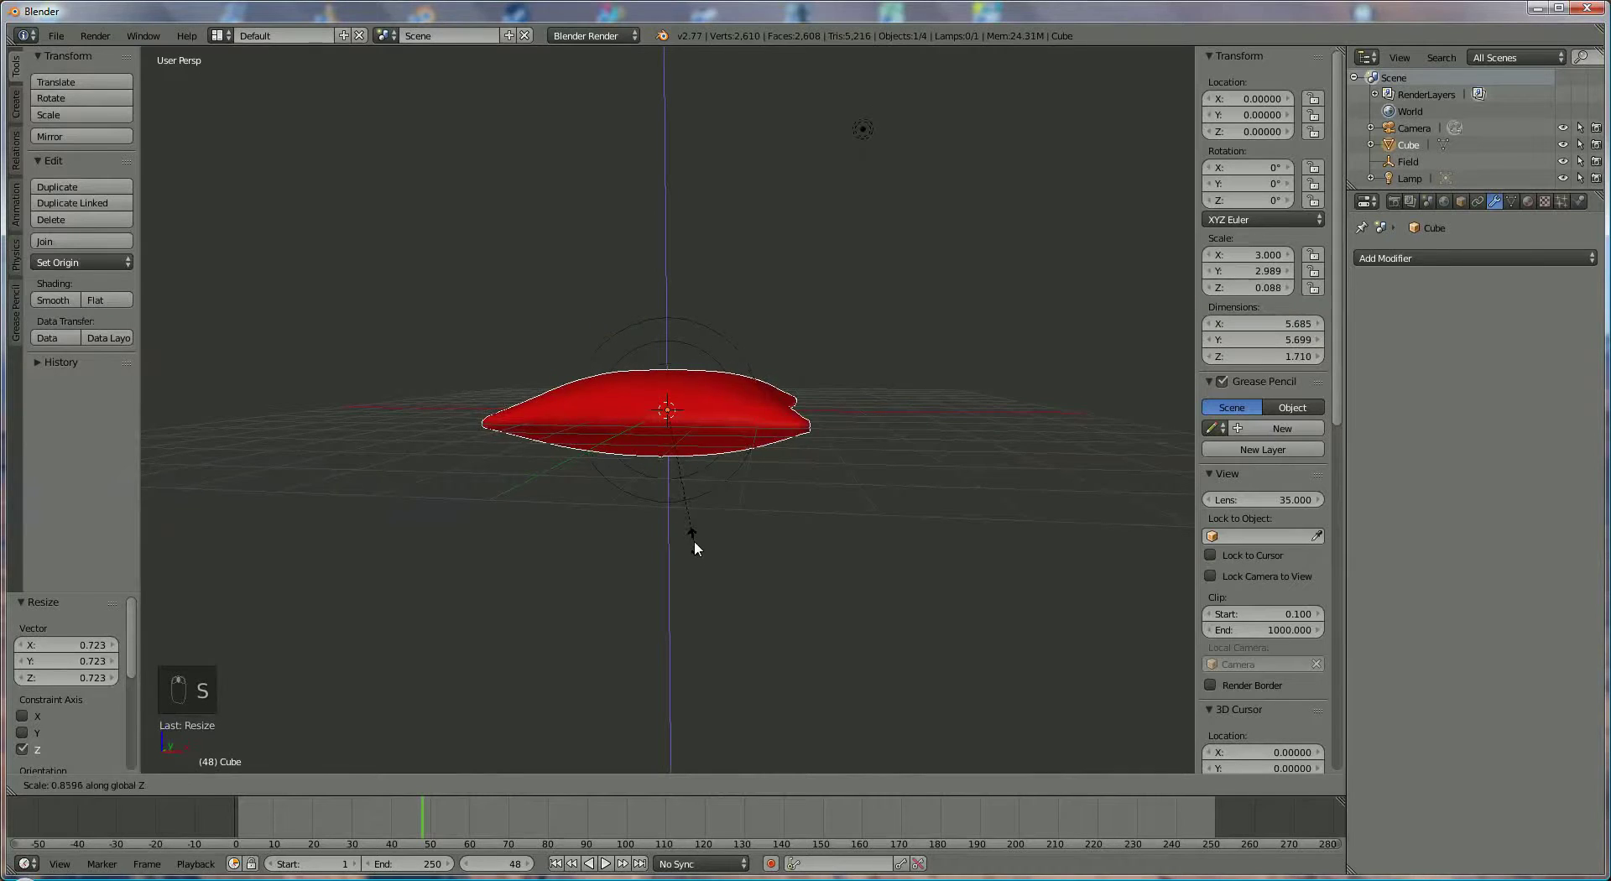
left_click(698, 542)
middle_click_drag(698, 542, 749, 530)
key("s")
key("z")
left_click(753, 536)
middle_click_drag(828, 557, 715, 678)
scroll(1021, 405, "up", 2)
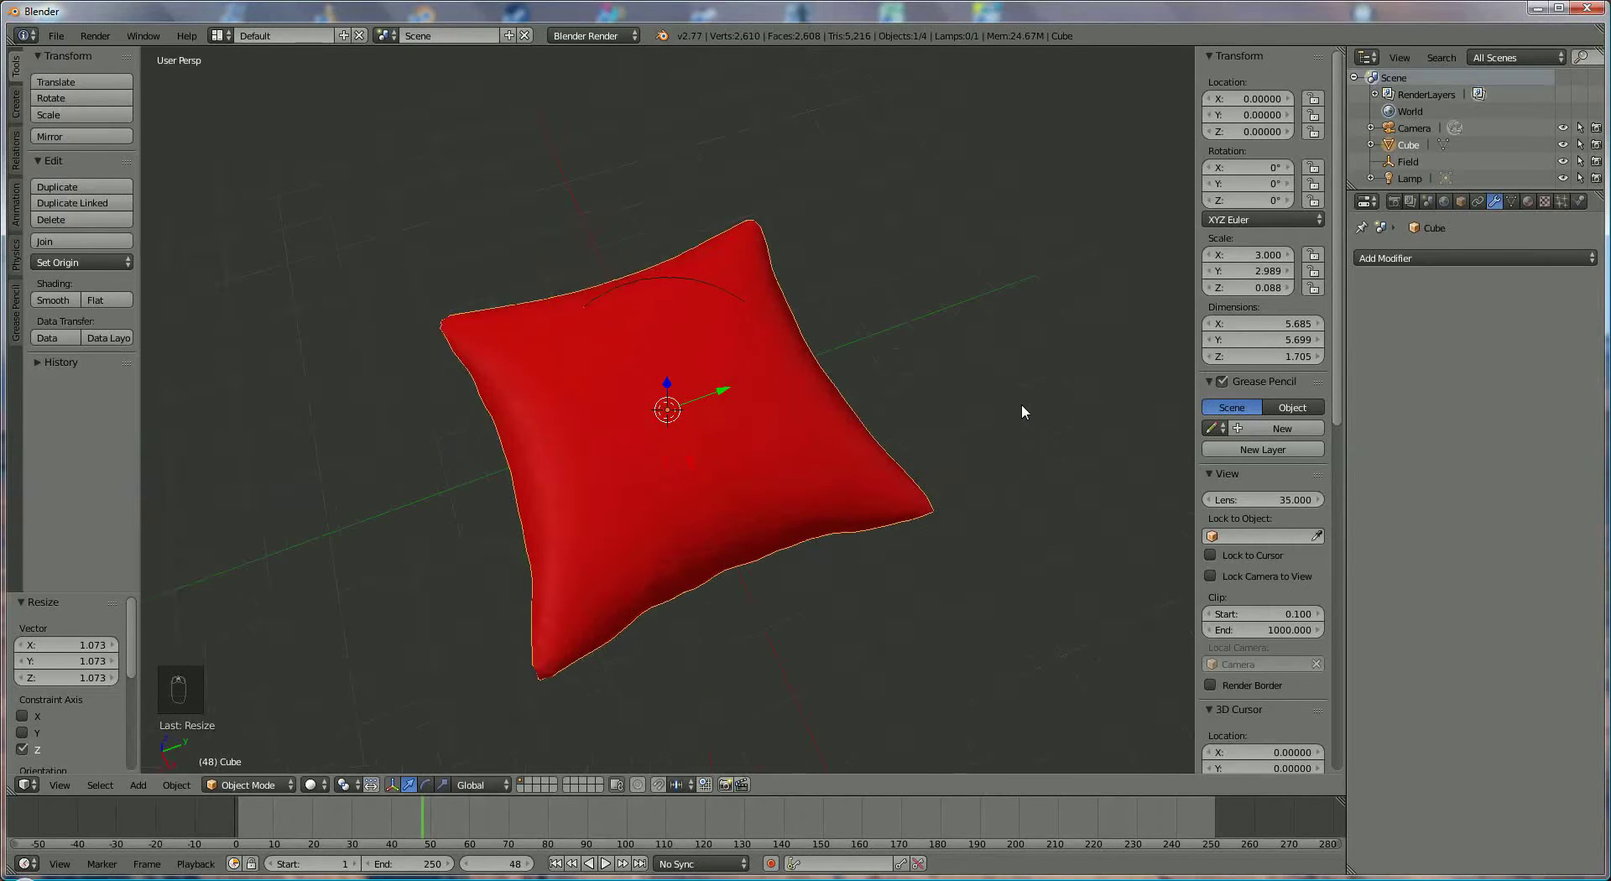
key("Escape")
key("F12")
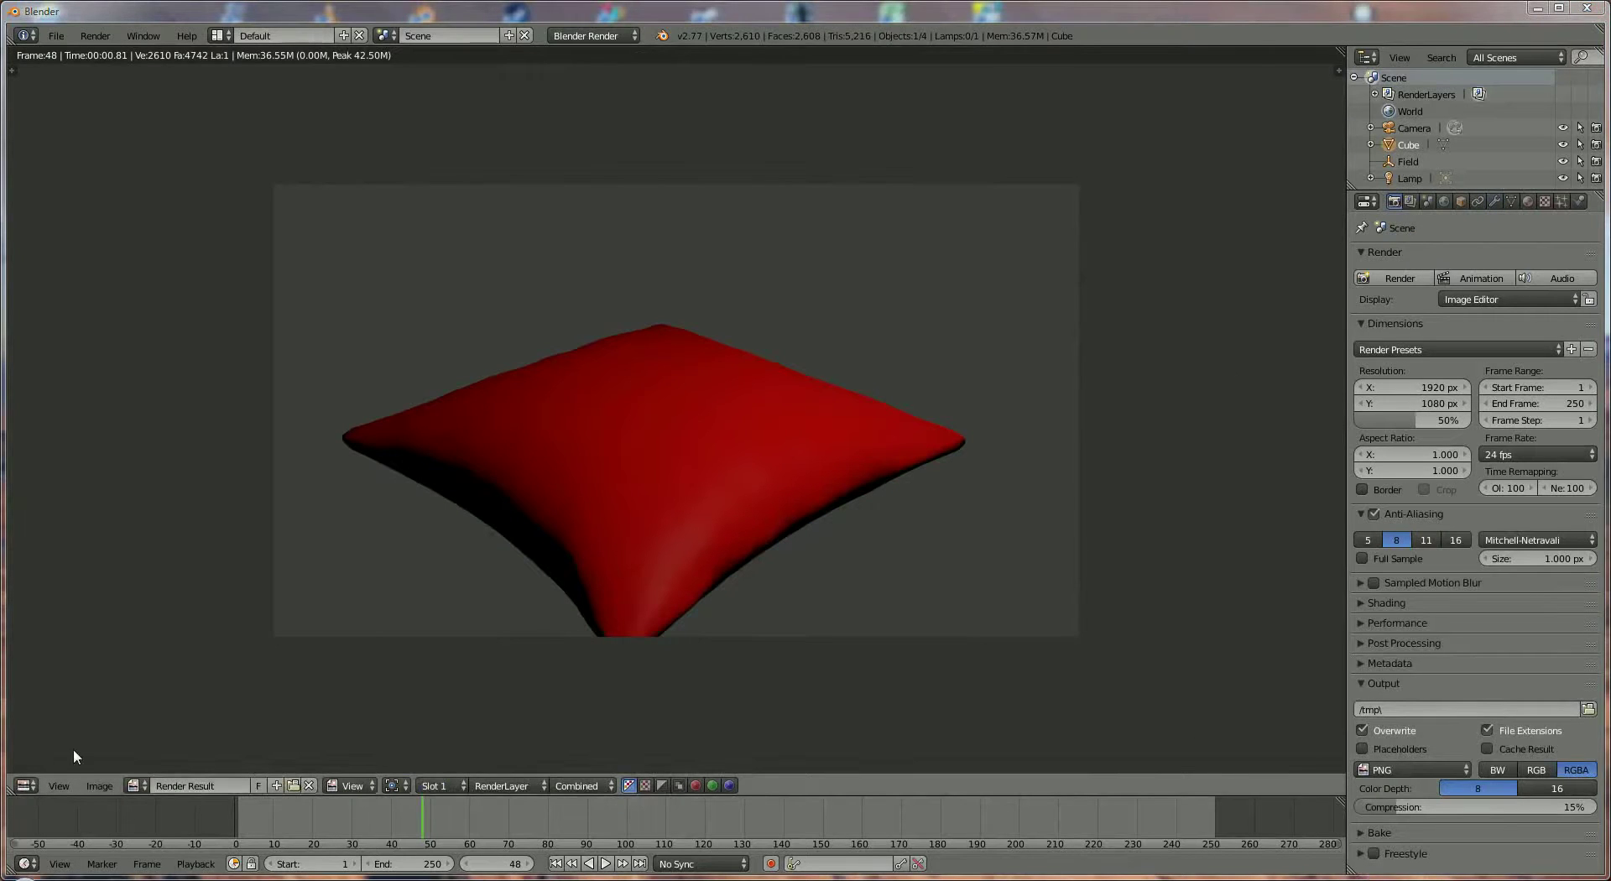
left_click(26, 785)
left_click(59, 765)
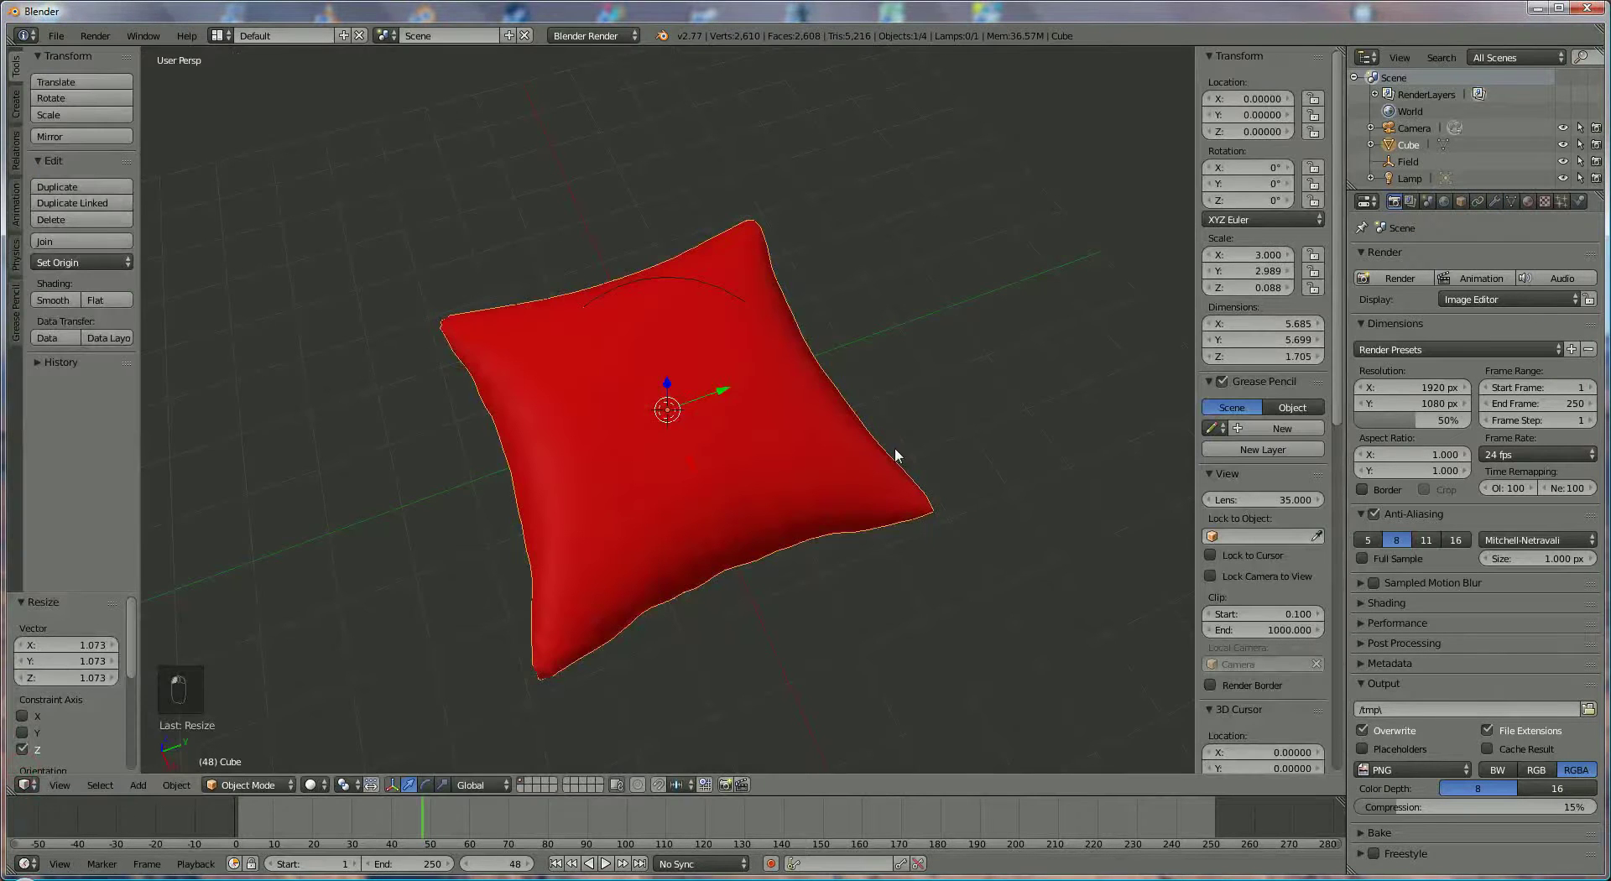
middle_click_drag(878, 418, 867, 372)
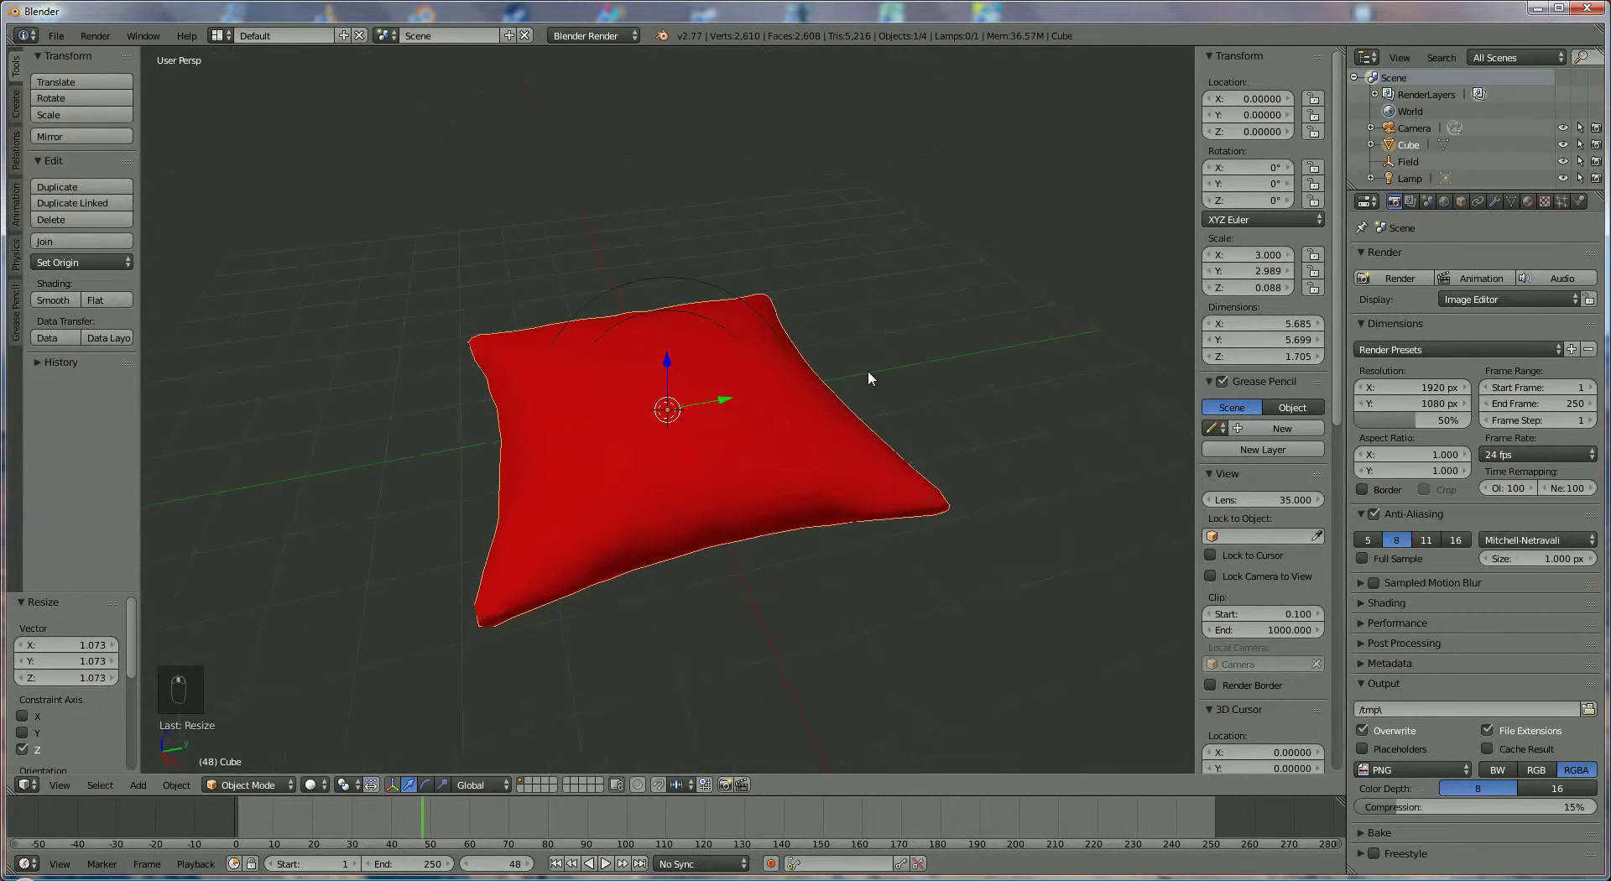
scroll(868, 370, "down", 3)
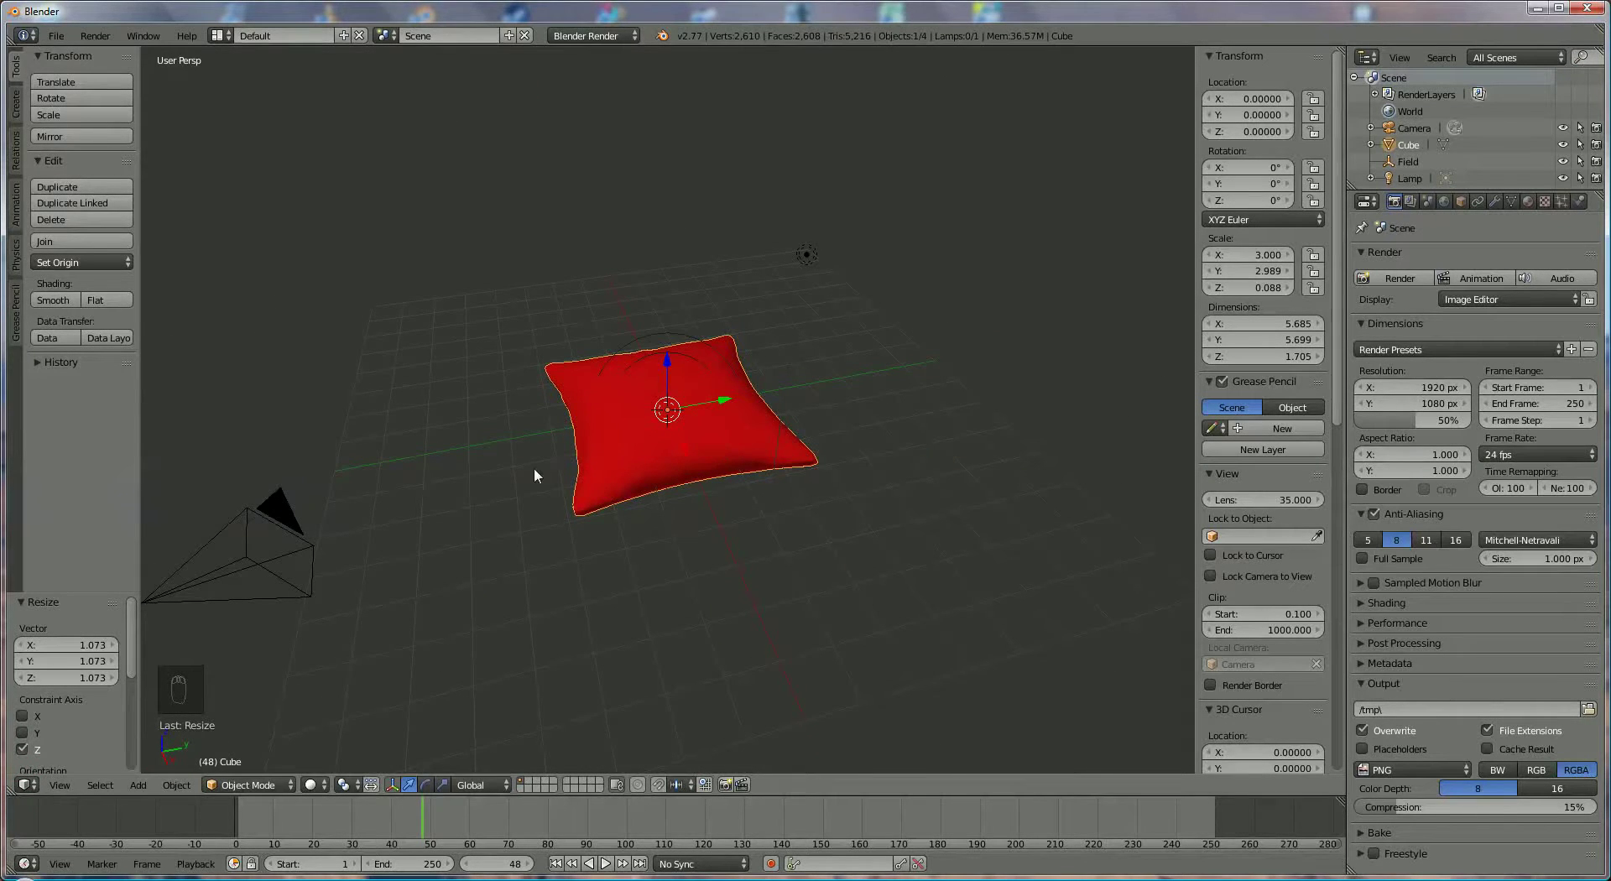
- Frame the pillow in camera view with Lock Camera to View, moving it to Y 1.40, Z 0.33
key("KP_0")
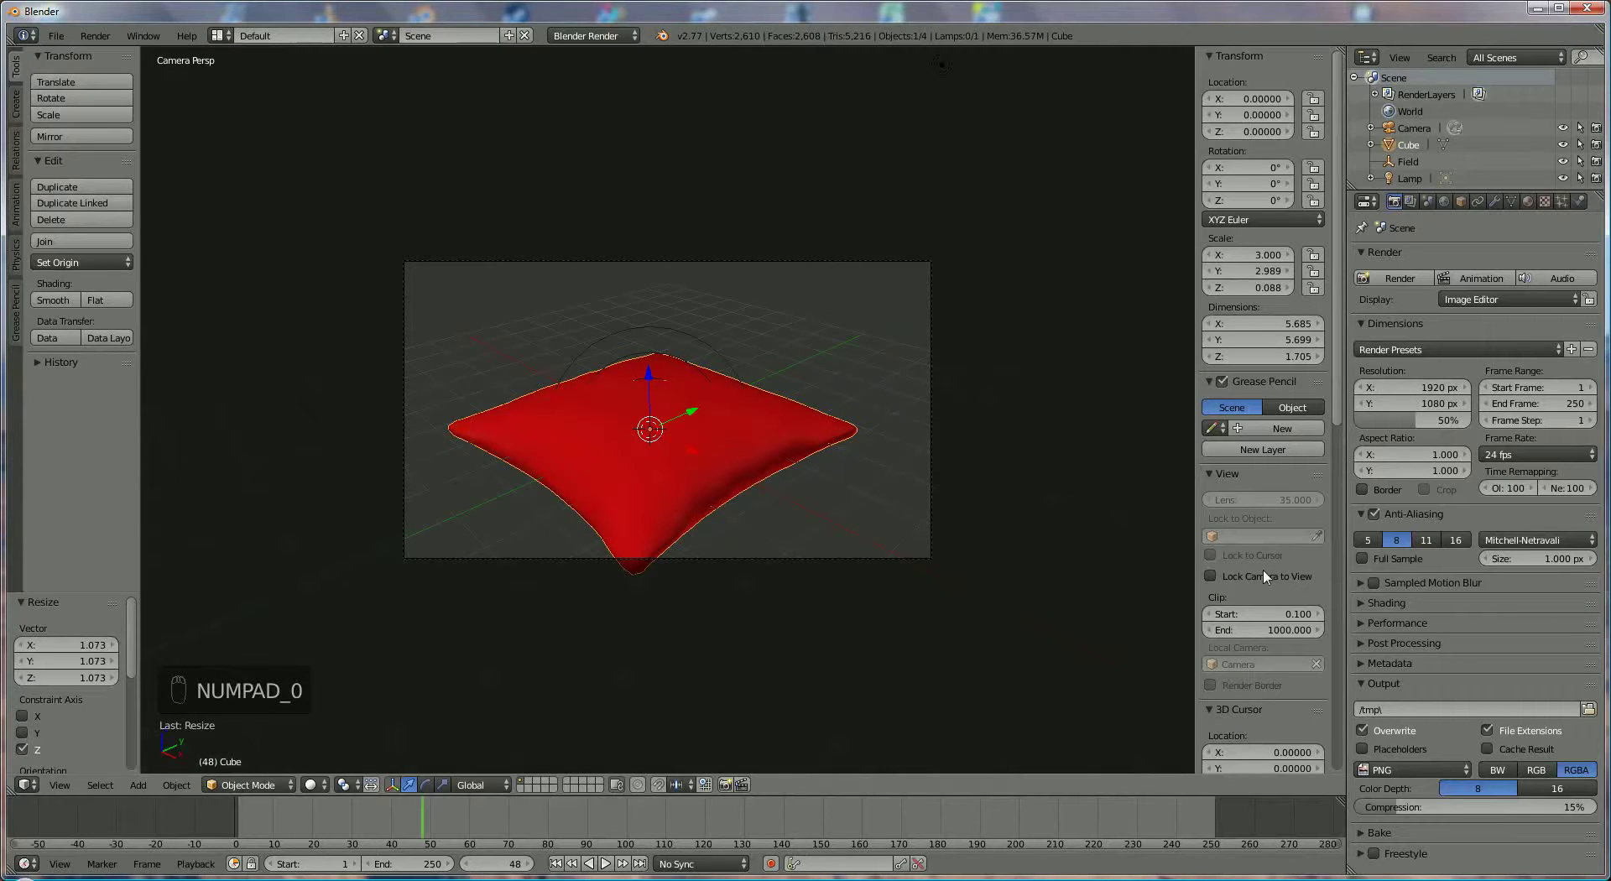
left_click(1210, 576)
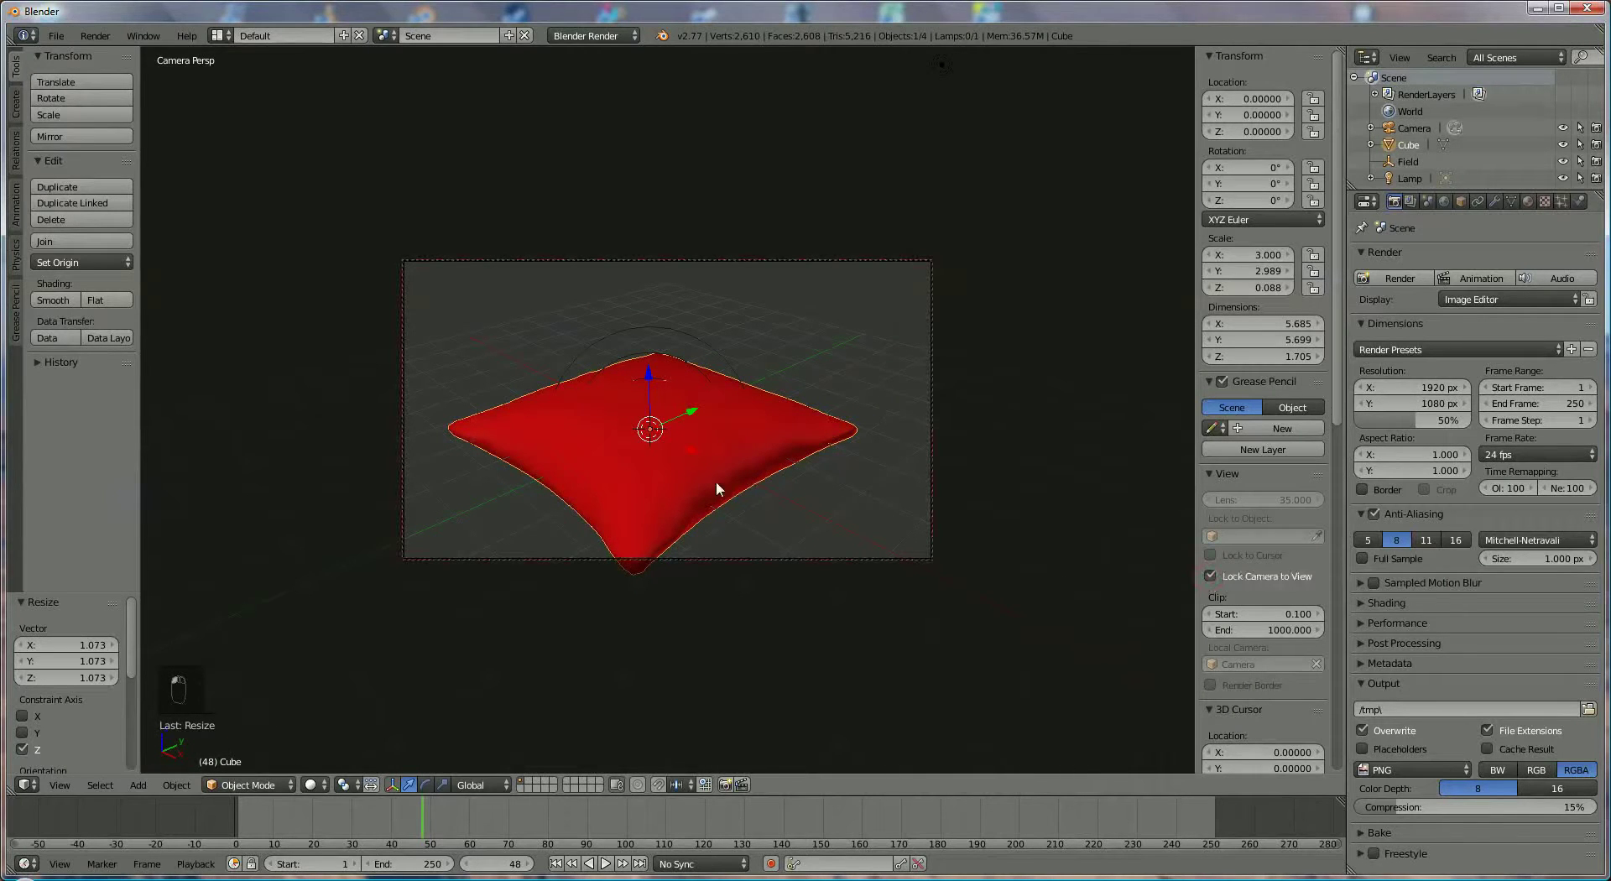
middle_click_drag(732, 432, 872, 484)
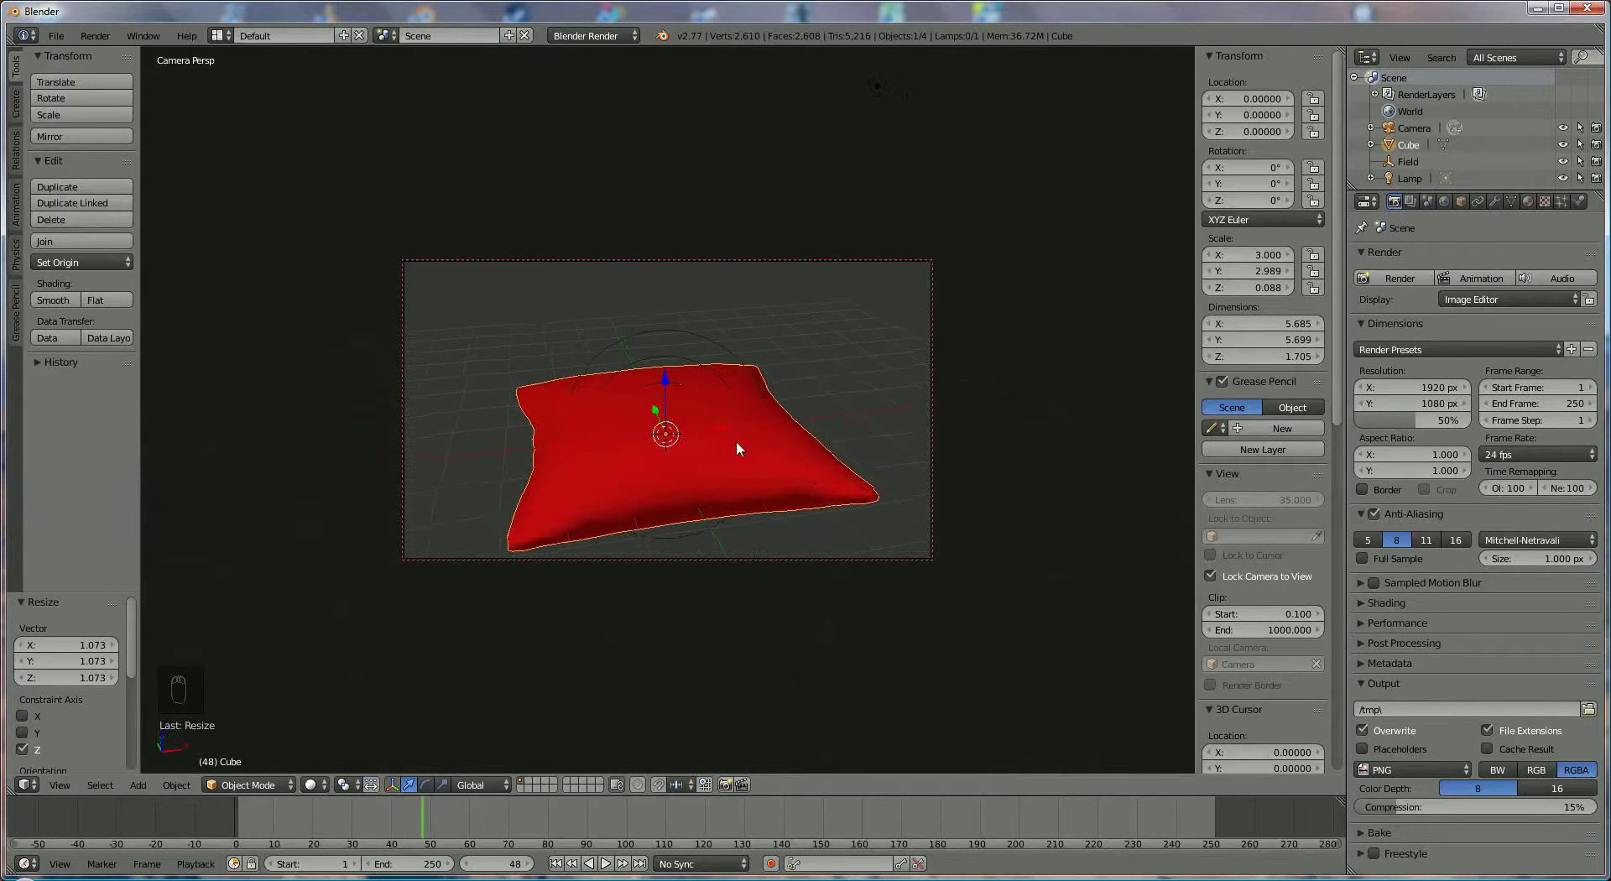
left_click_drag(655, 409, 652, 329)
middle_click_drag(733, 443, 743, 470)
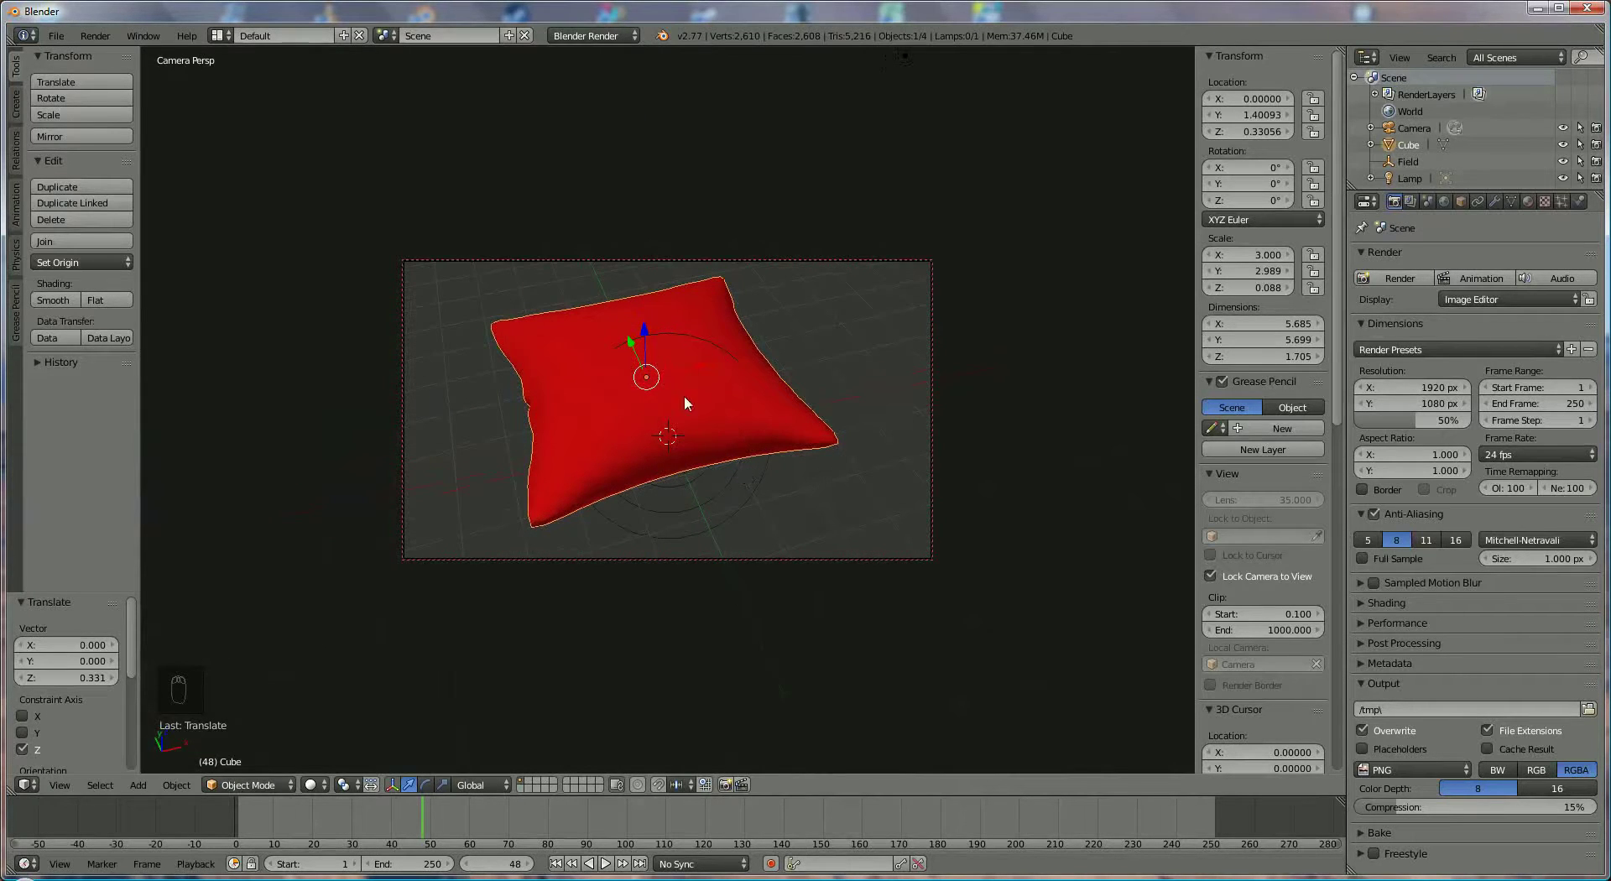
left_click(1213, 577)
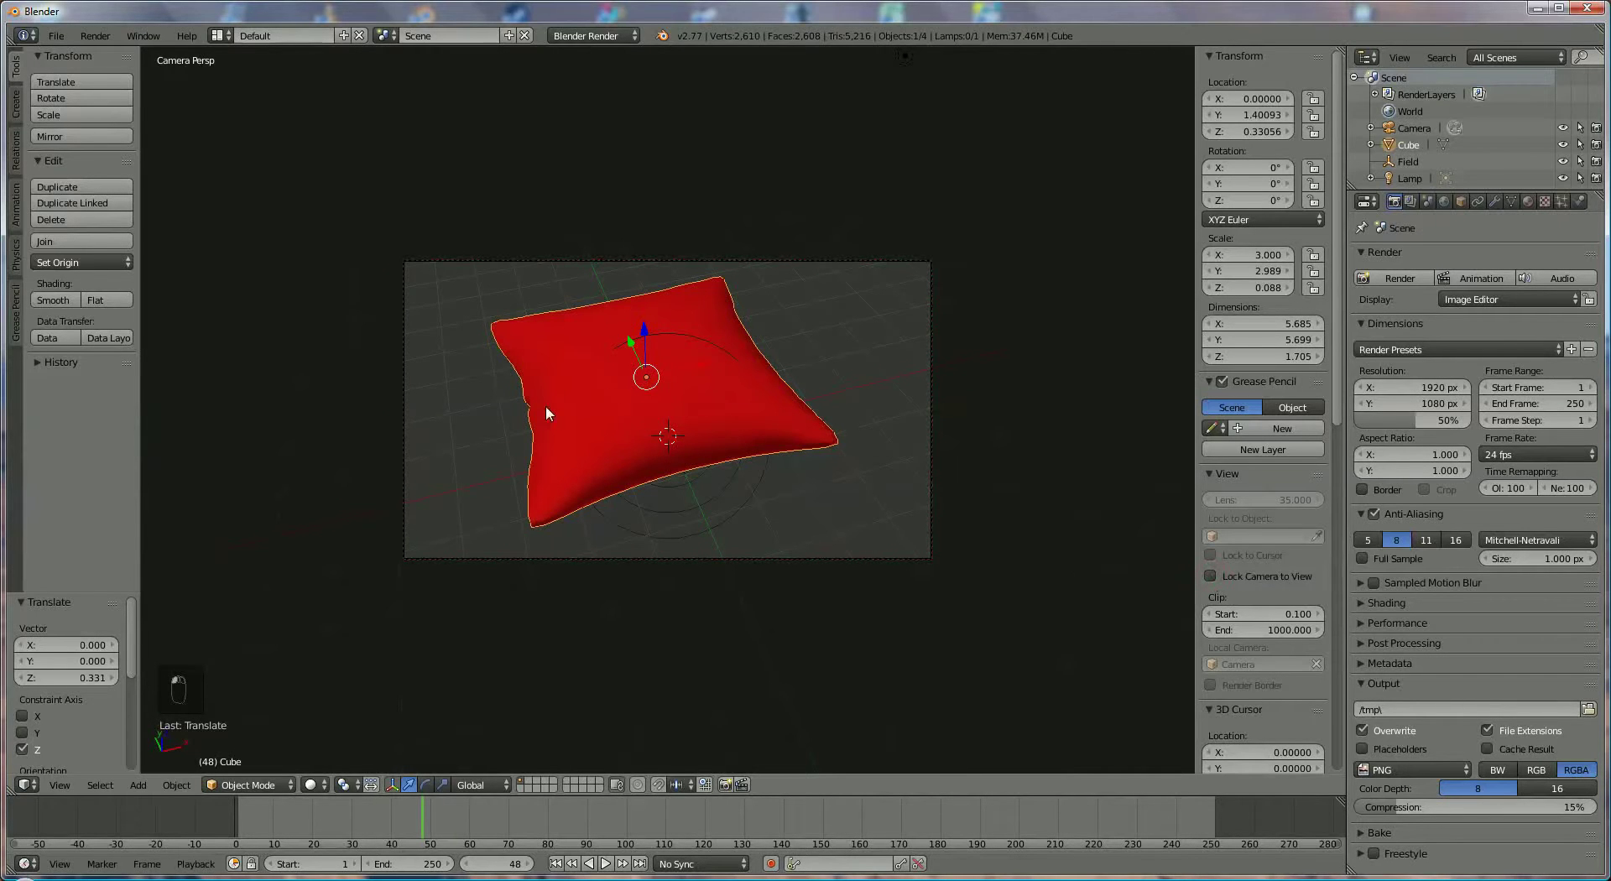
key("KP_0")
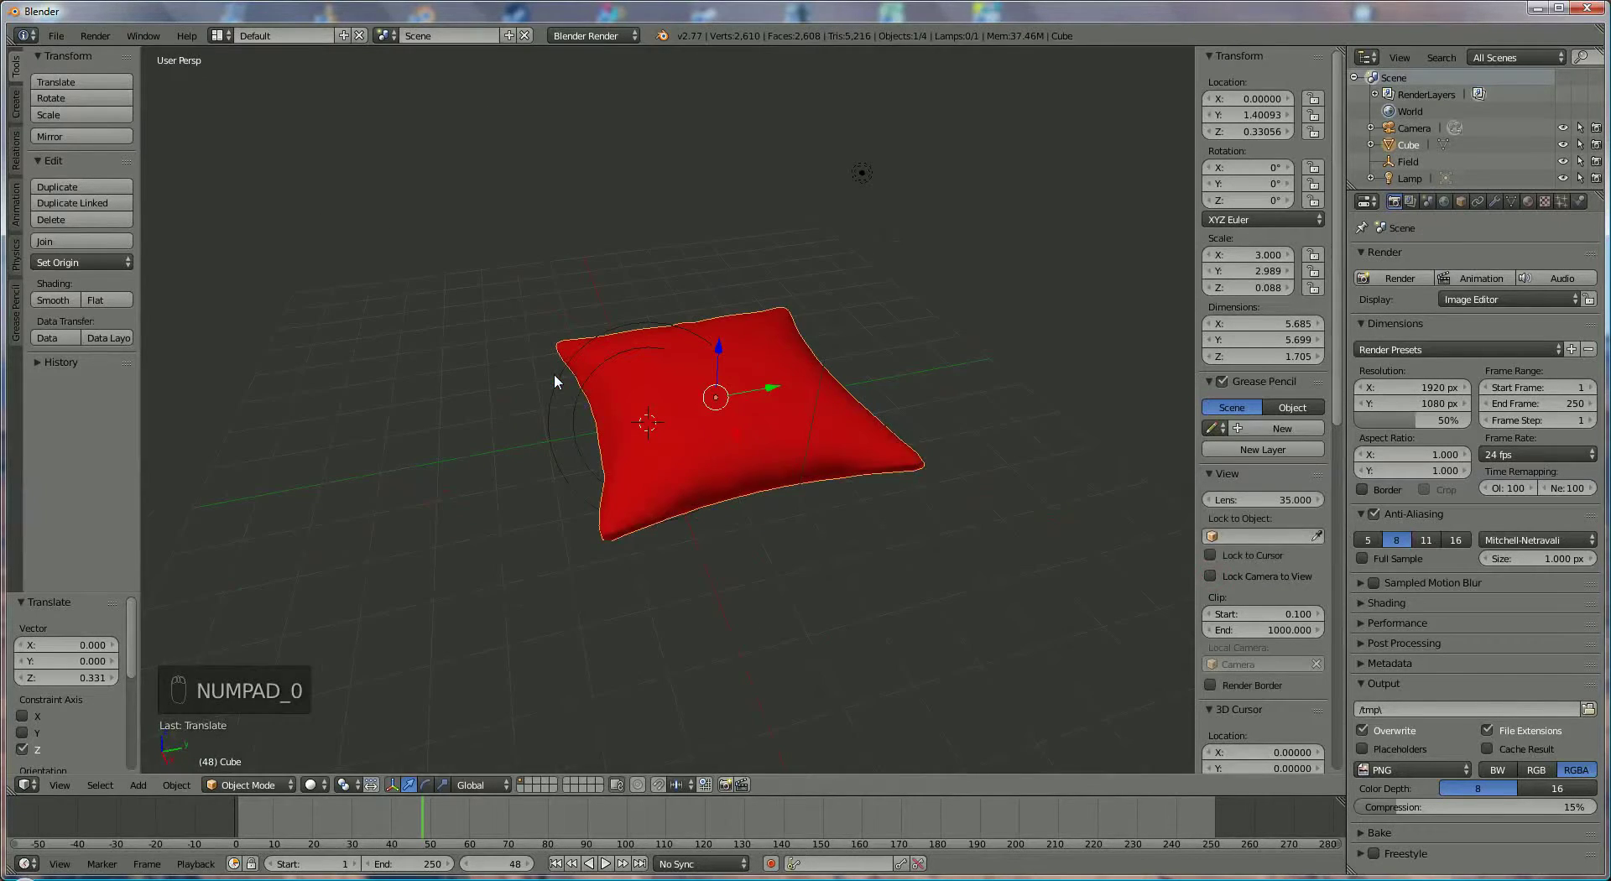
- Render the camera view, set the output format to JPEG at 90% quality, and restore the 3D View
left_click(1400, 278)
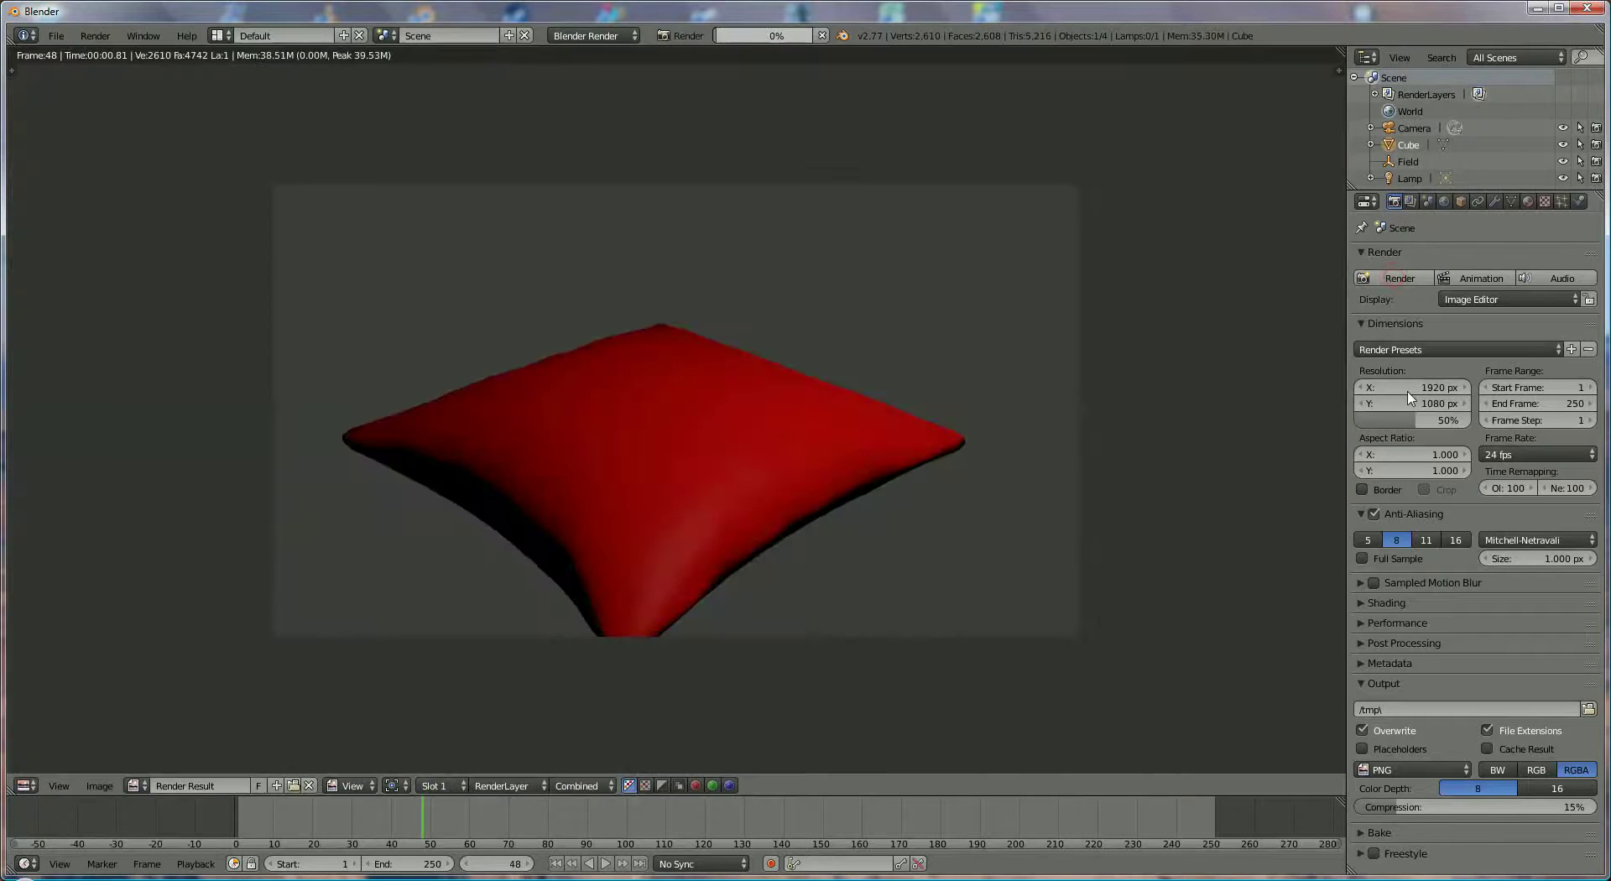
left_click(1399, 766)
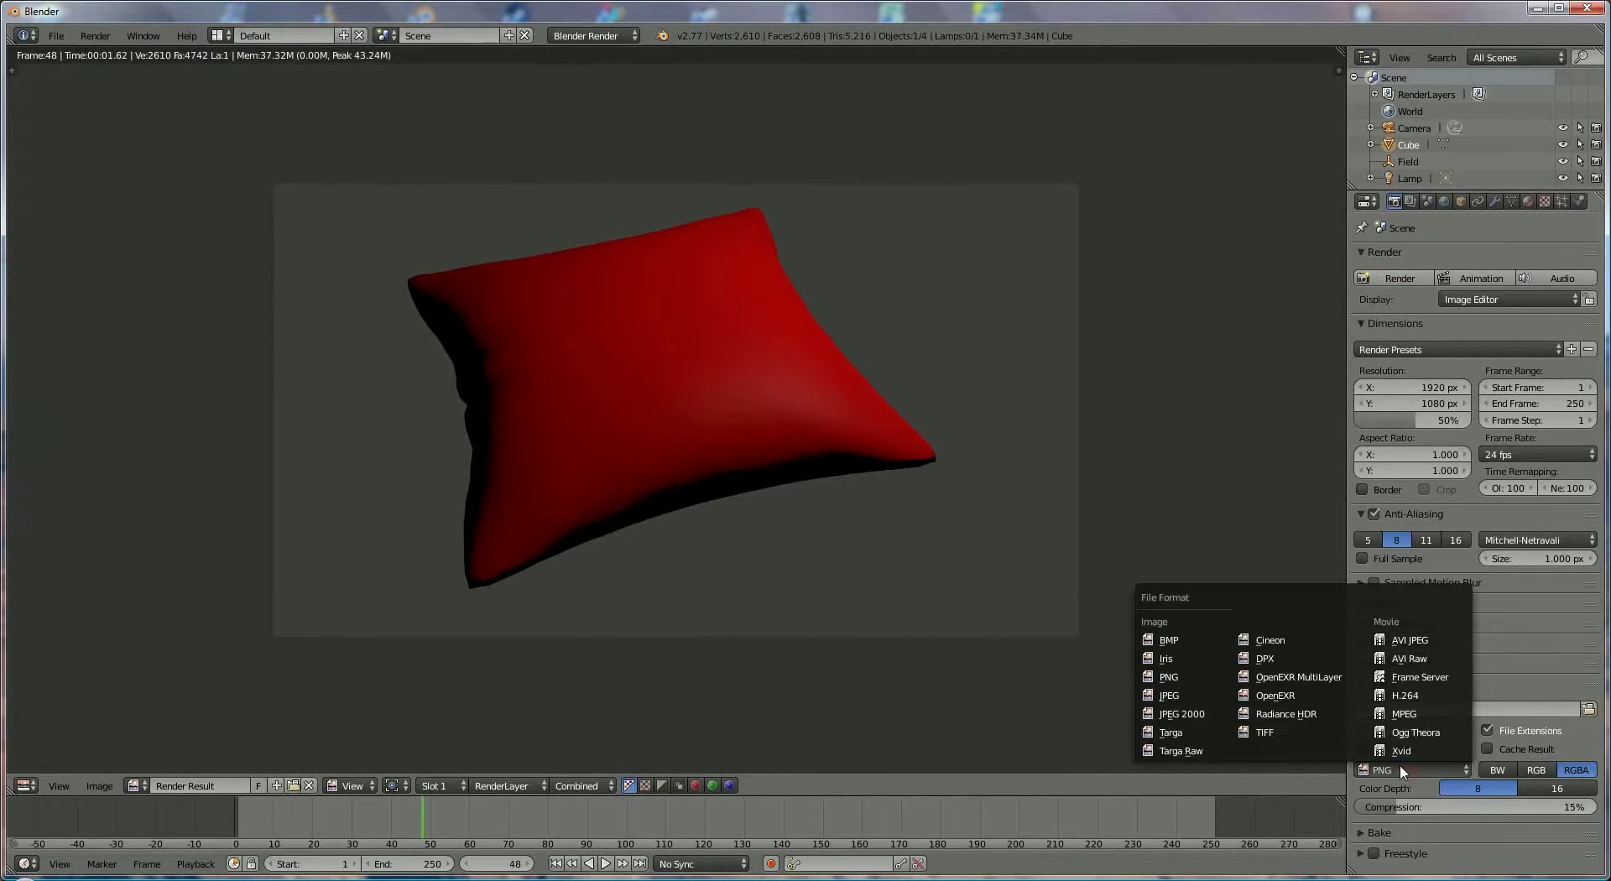
left_click(1195, 695)
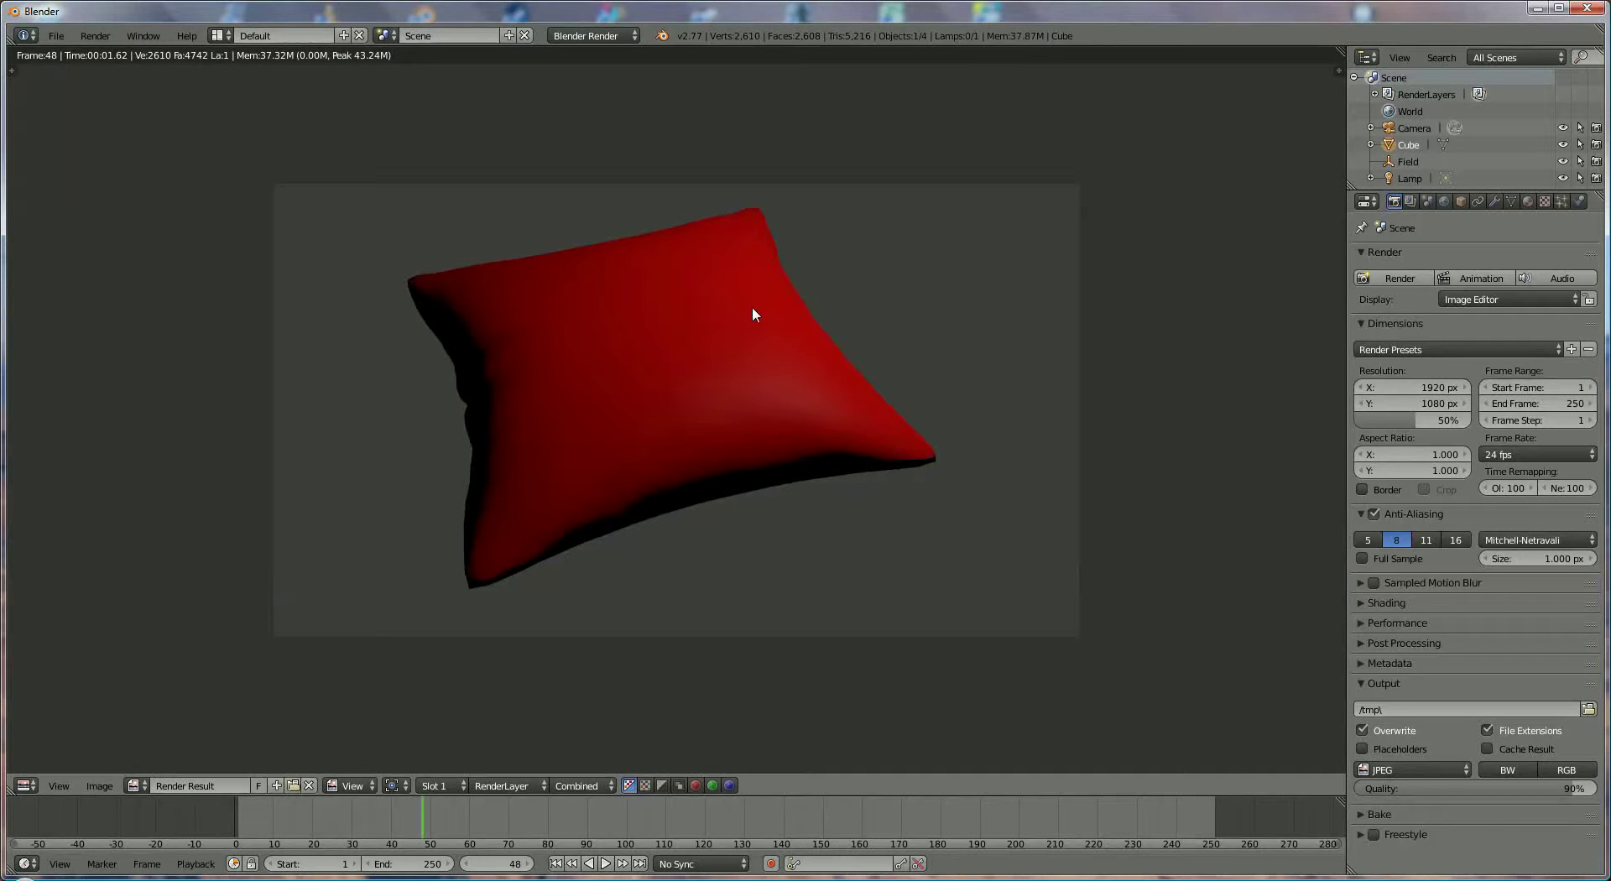
left_click(26, 786)
left_click(57, 766)
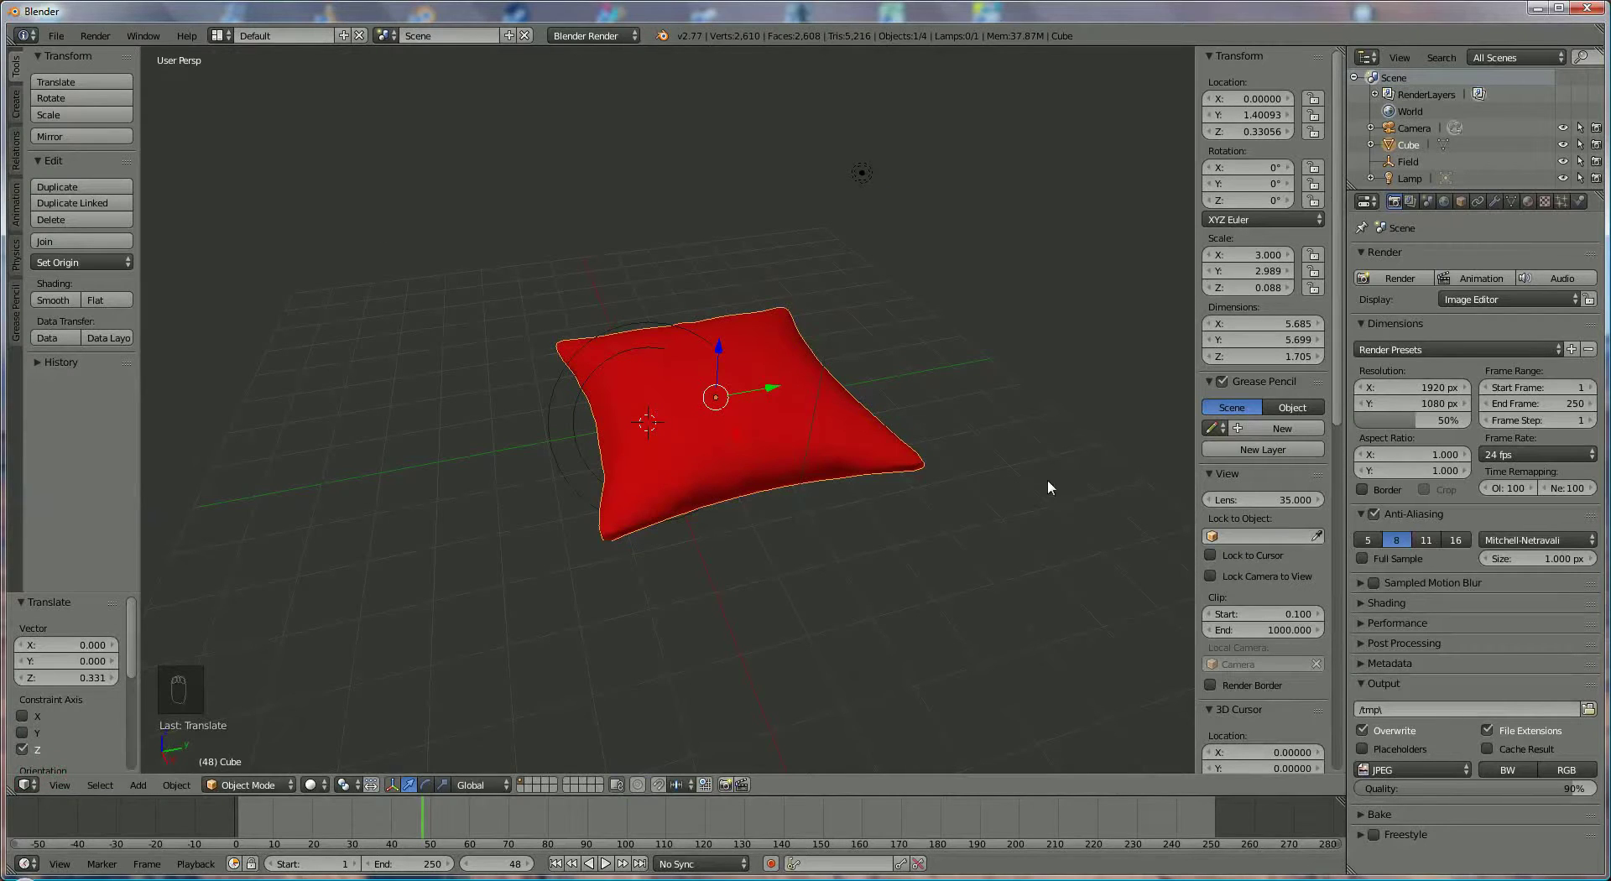
- Duplicate the existing Lamp with Shift+D to create Lamp.001
left_click(137, 785)
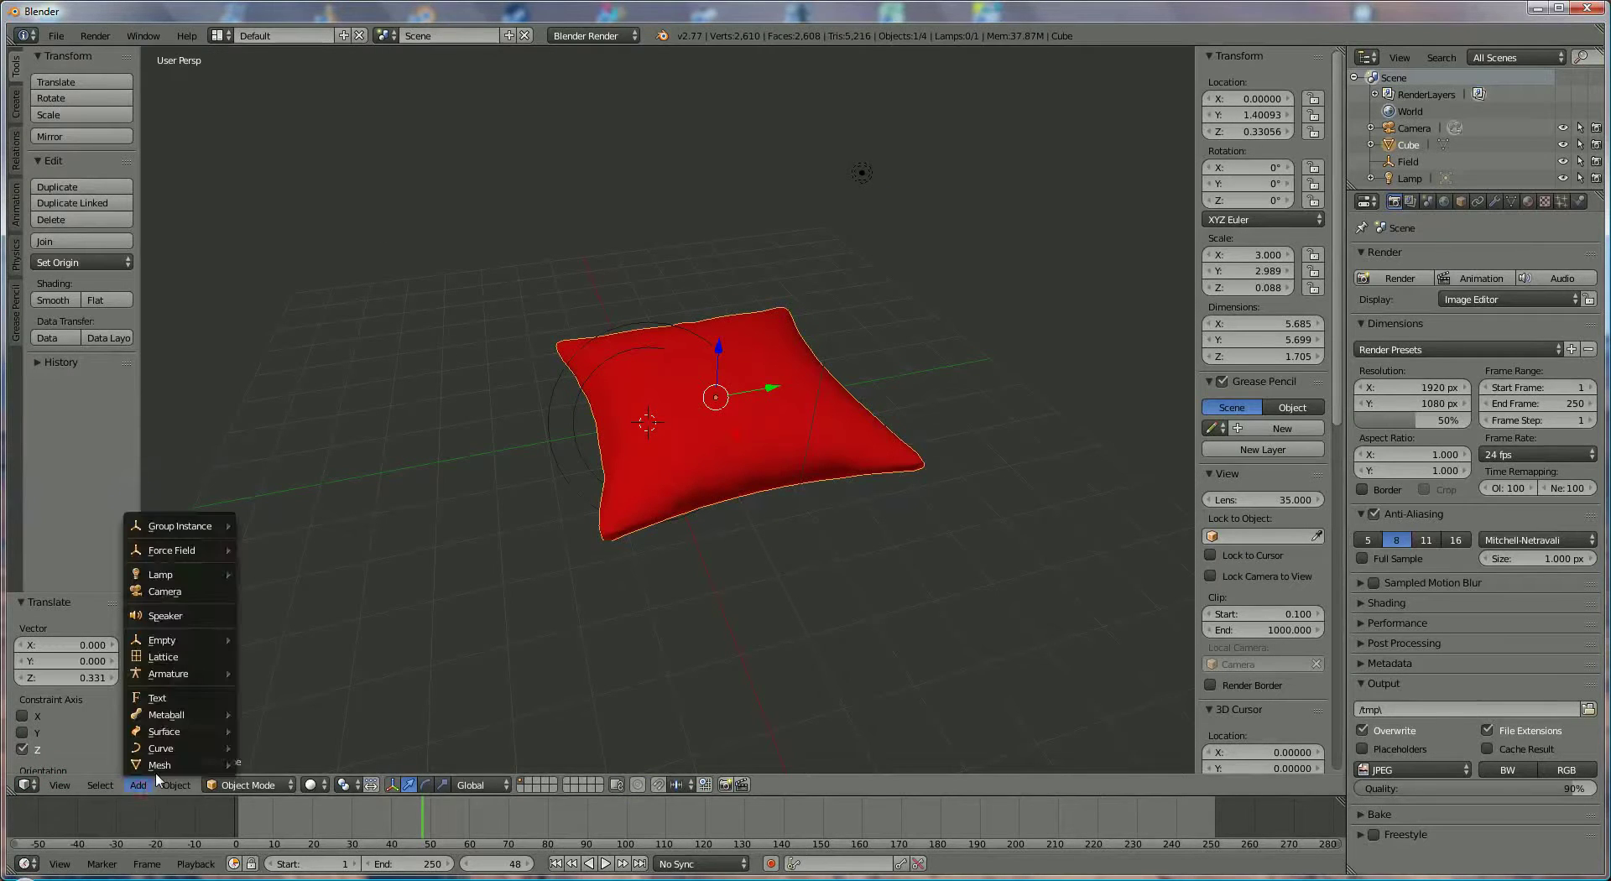
mouse_move(168, 765)
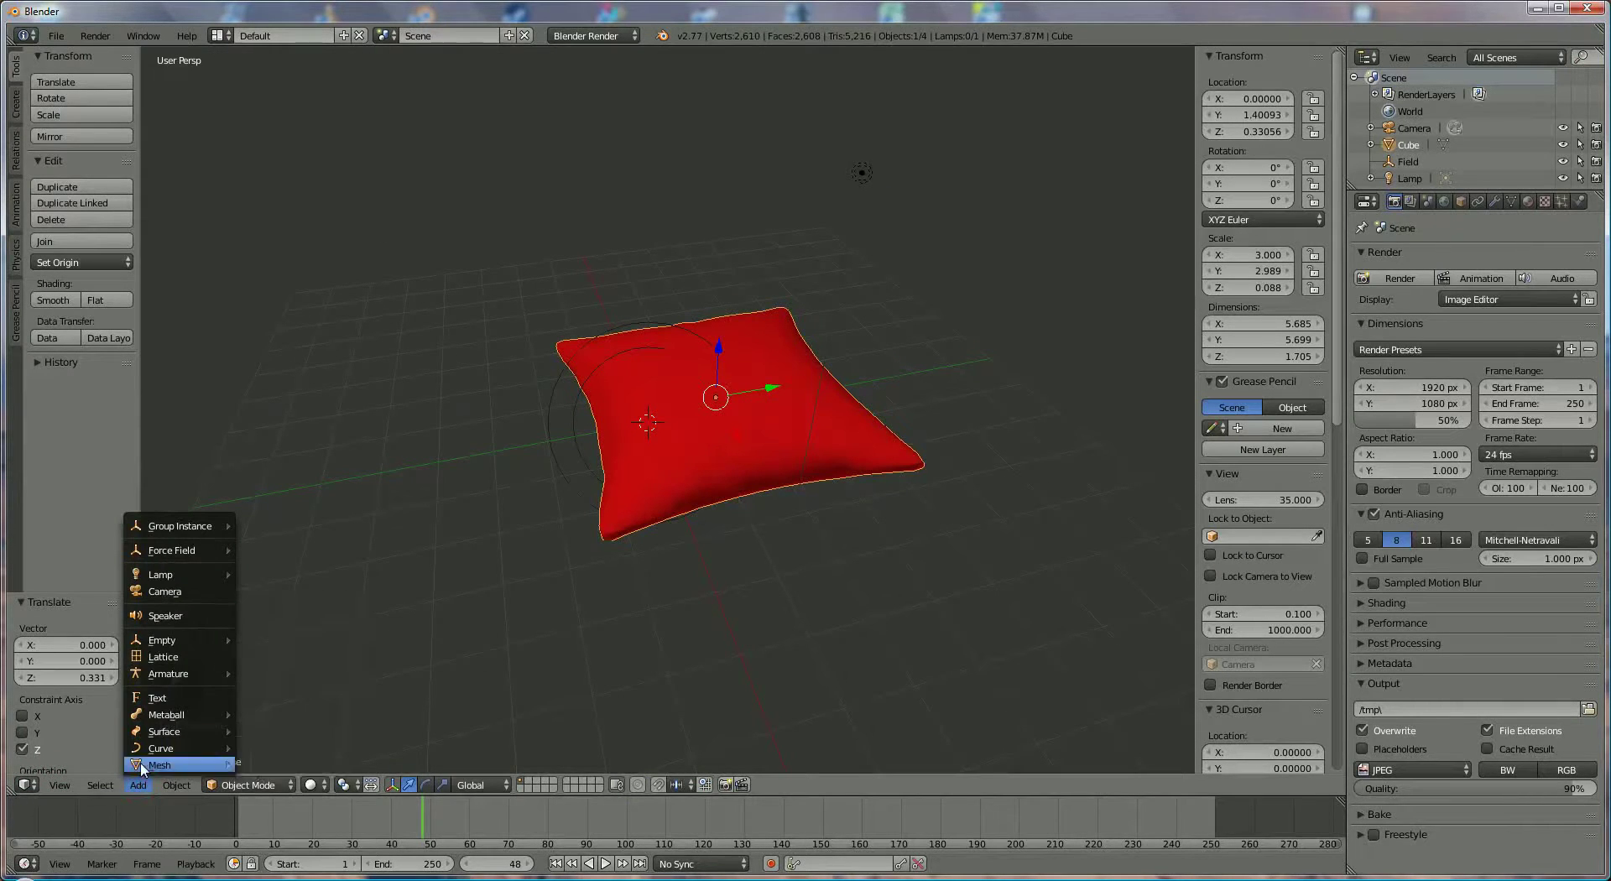
middle_click_drag(674, 487, 515, 345)
right_click(550, 344)
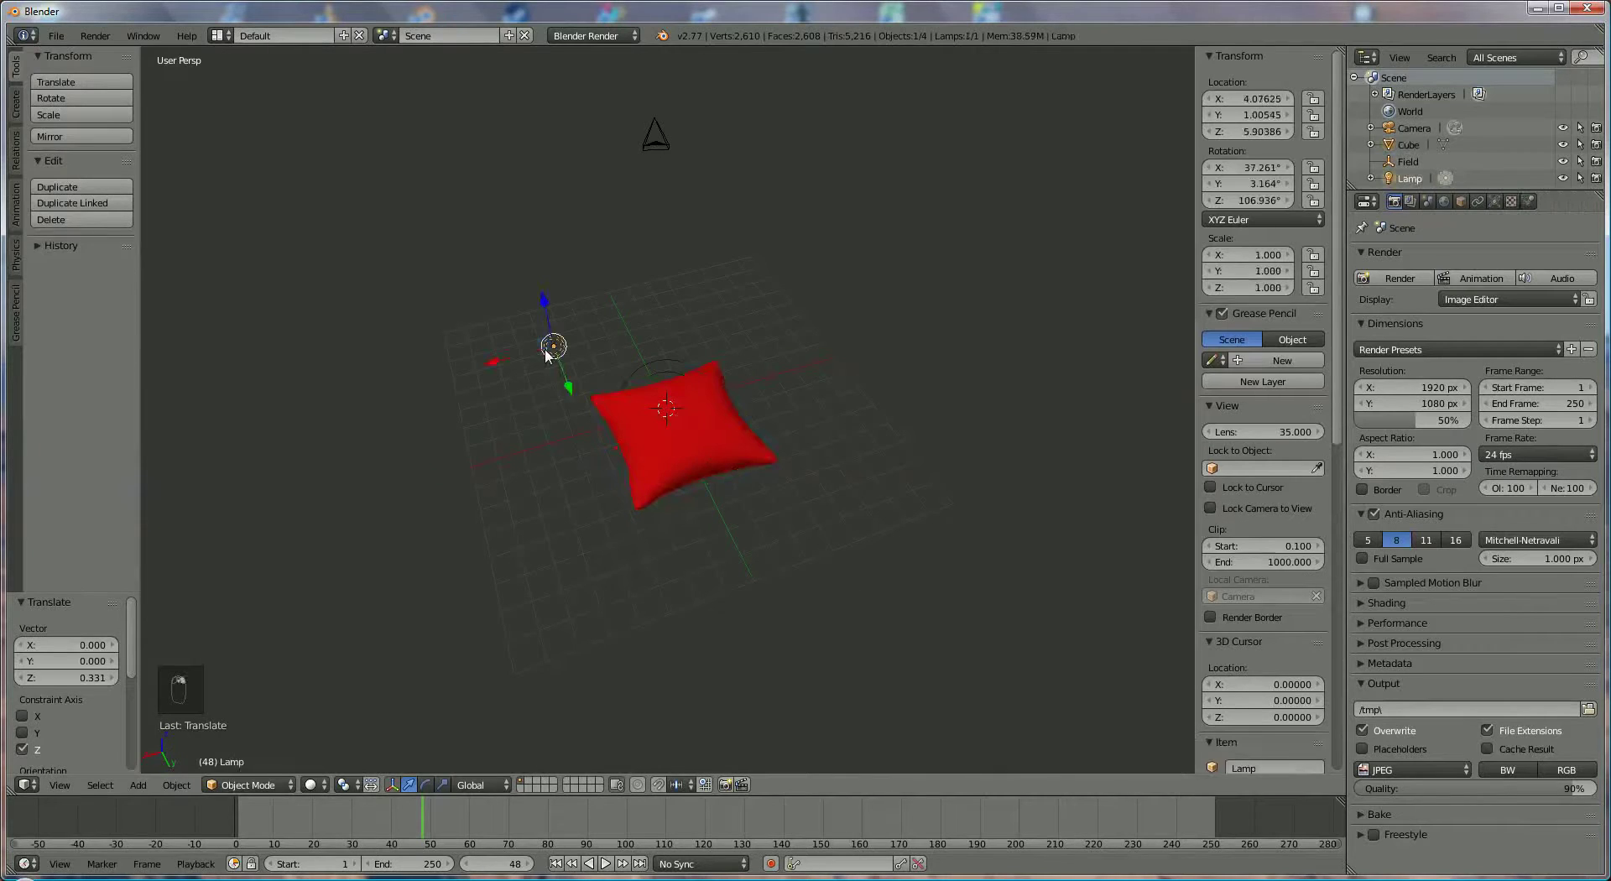
key("shift+d")
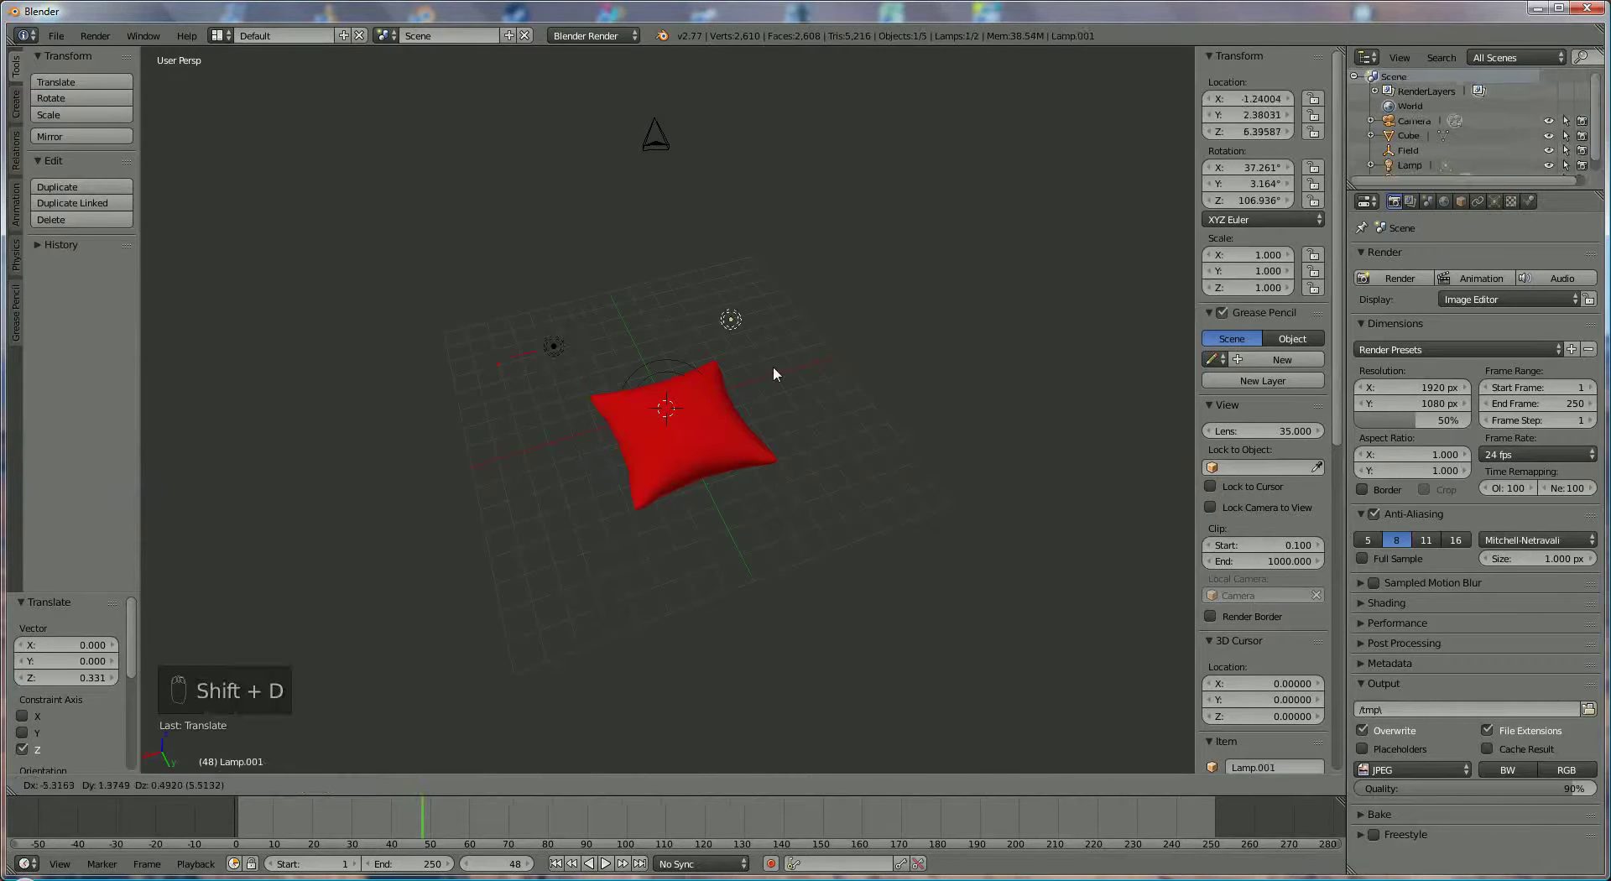
left_click(774, 344)
- Move Lamp.001 down to about Z 5.15 and along Y to about -0.84
middle_click_drag(783, 439, 612, 172)
left_click_drag(601, 149, 609, 207)
left_click(657, 253)
middle_click_drag(661, 366, 670, 364)
left_click_drag(604, 299, 679, 295)
- Start a new render of the red cushion lit by Lamp and Lamp.001
left_click(1395, 276)
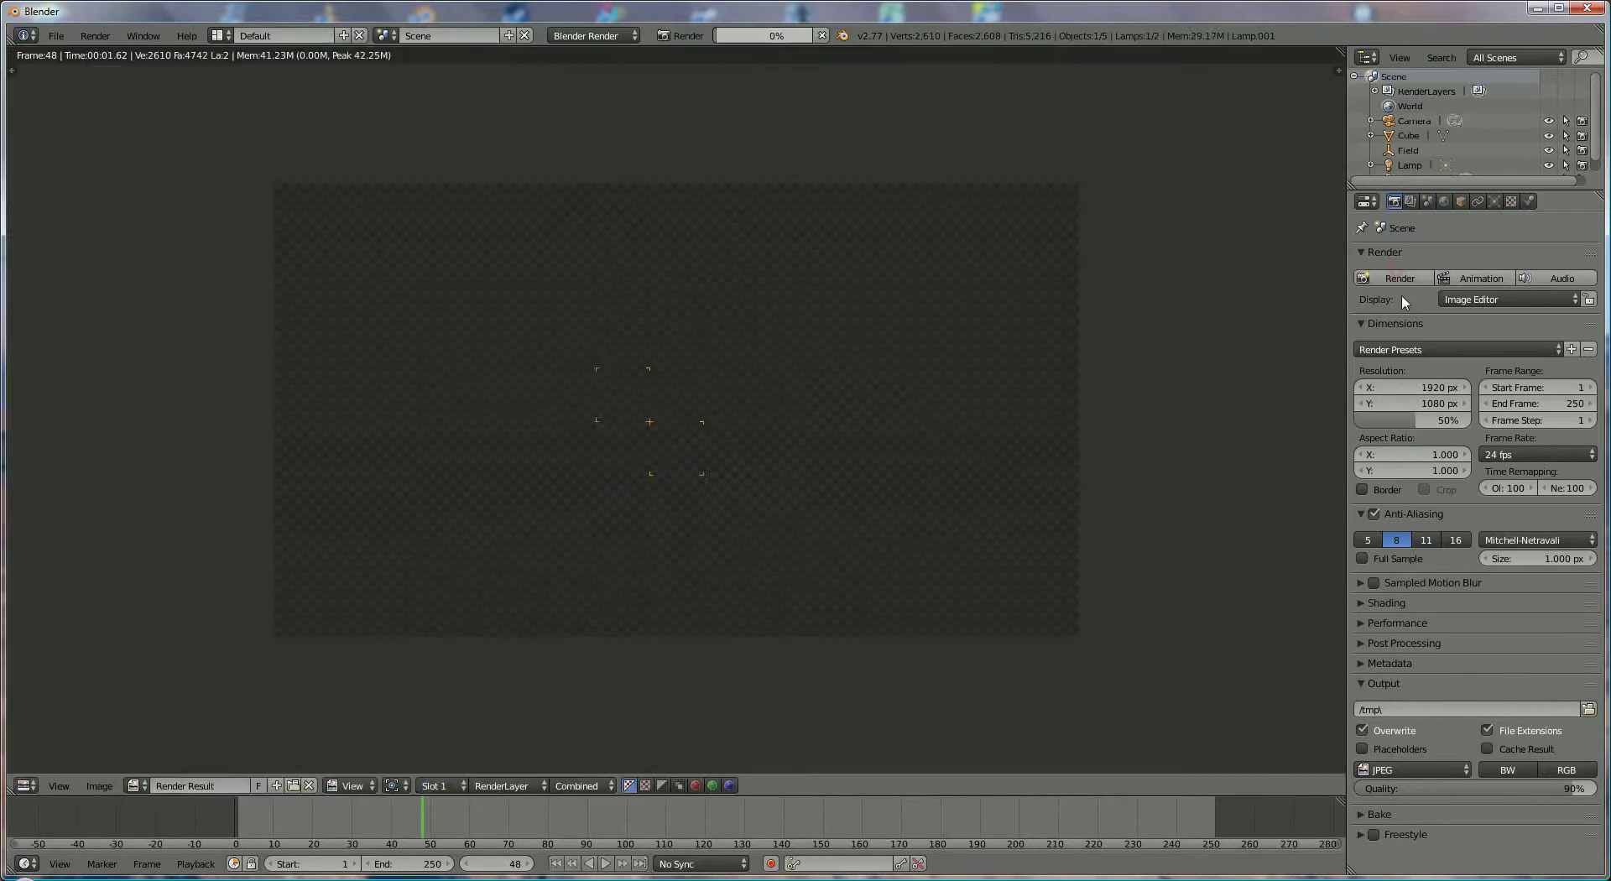